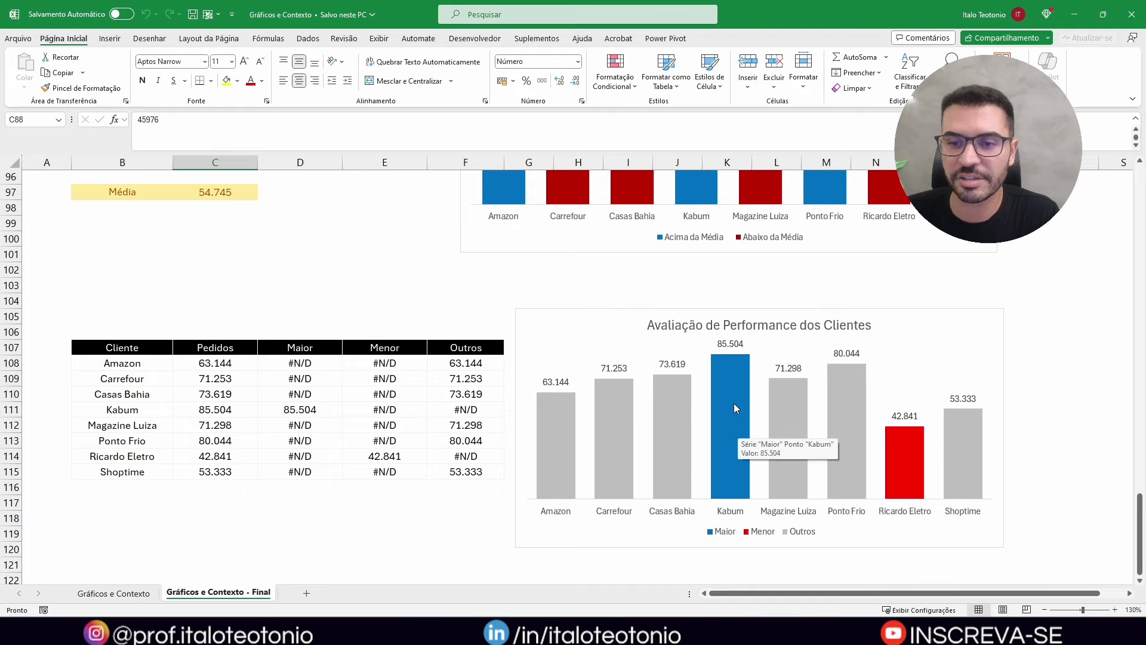
# - Examine the finished column charts on the final sheets, from clustered and stacked to those with context and highlighted values
pyautogui.moveTo(916, 461)
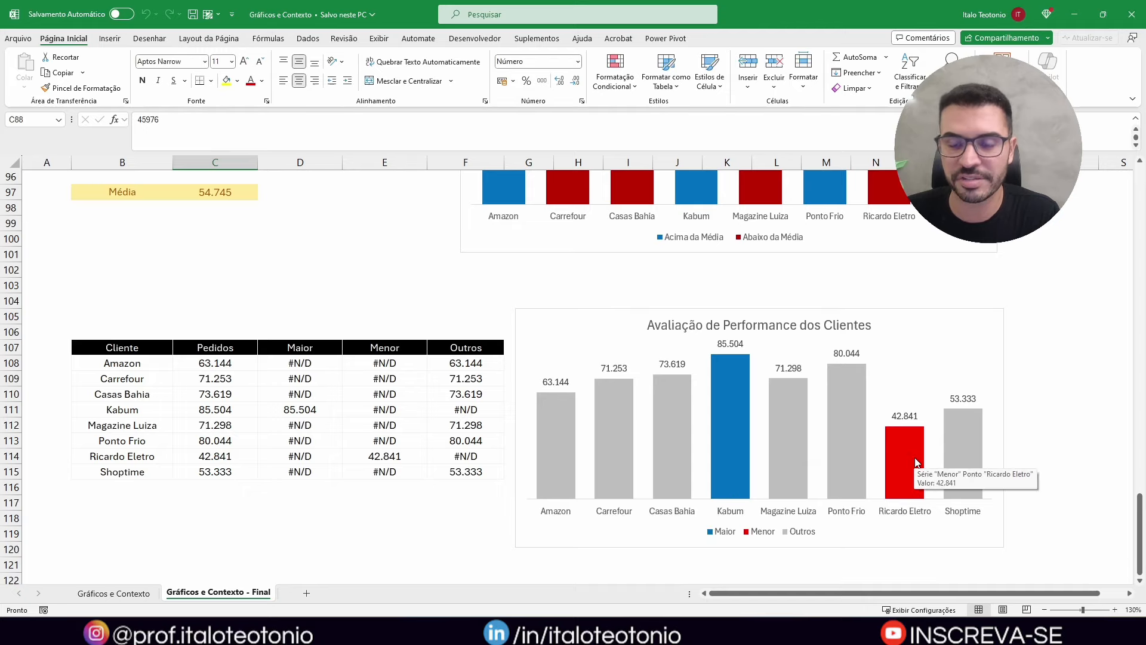
pyautogui.scroll(-2, 914, 461)
pyautogui.scroll(18, 913, 461)
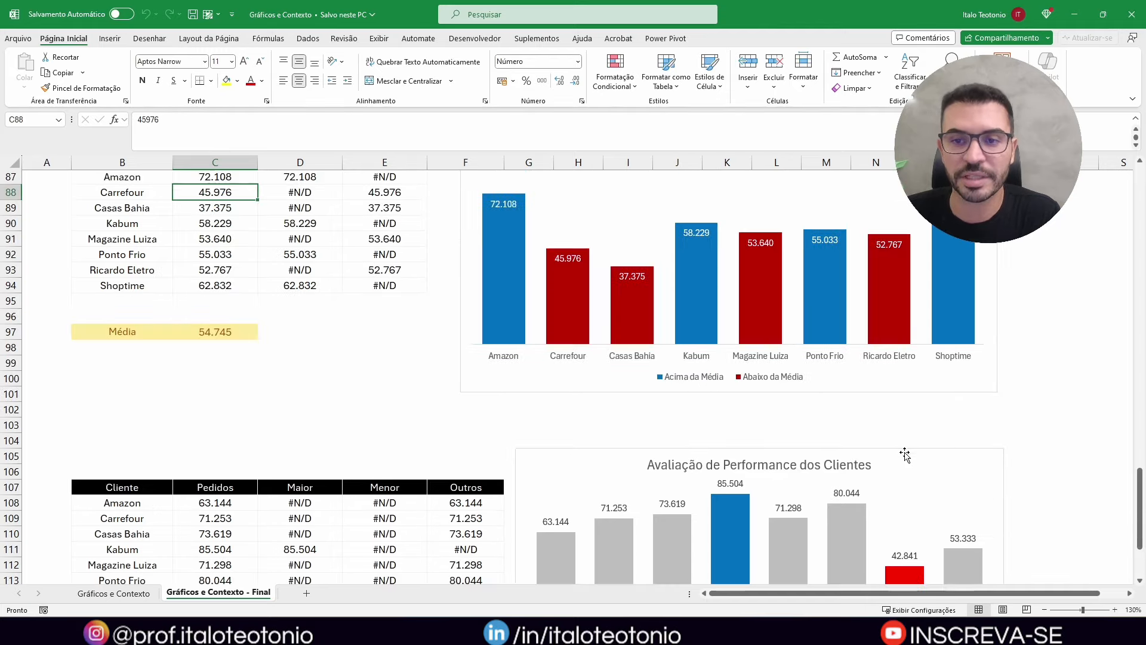
pyautogui.scroll(16, 877, 423)
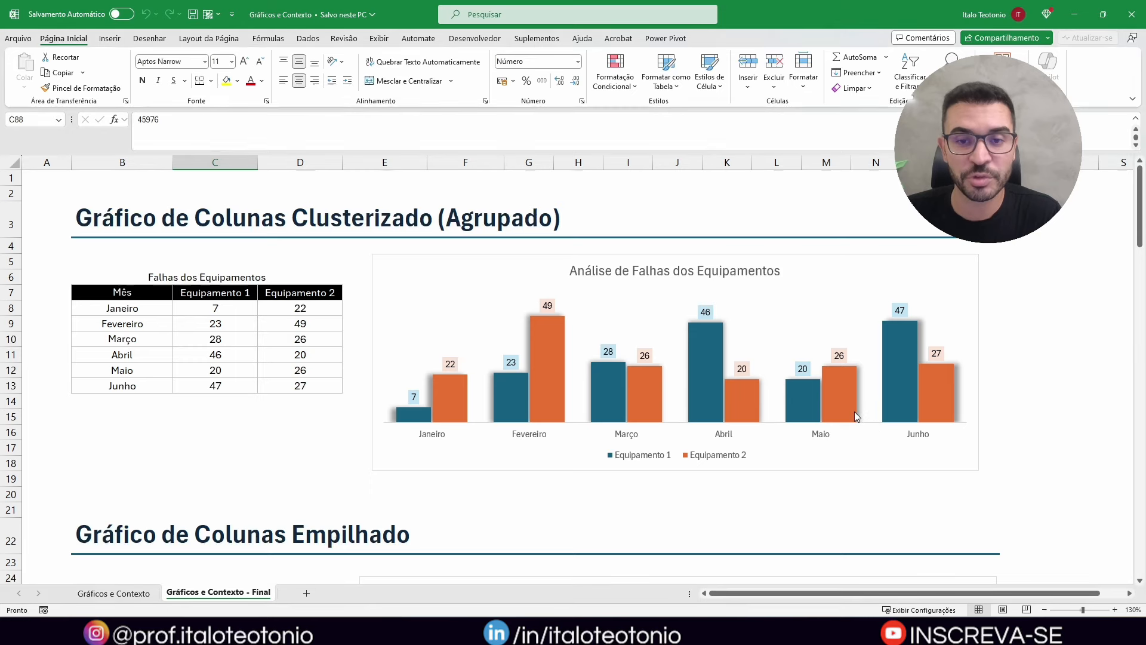
pyautogui.moveTo(855, 416)
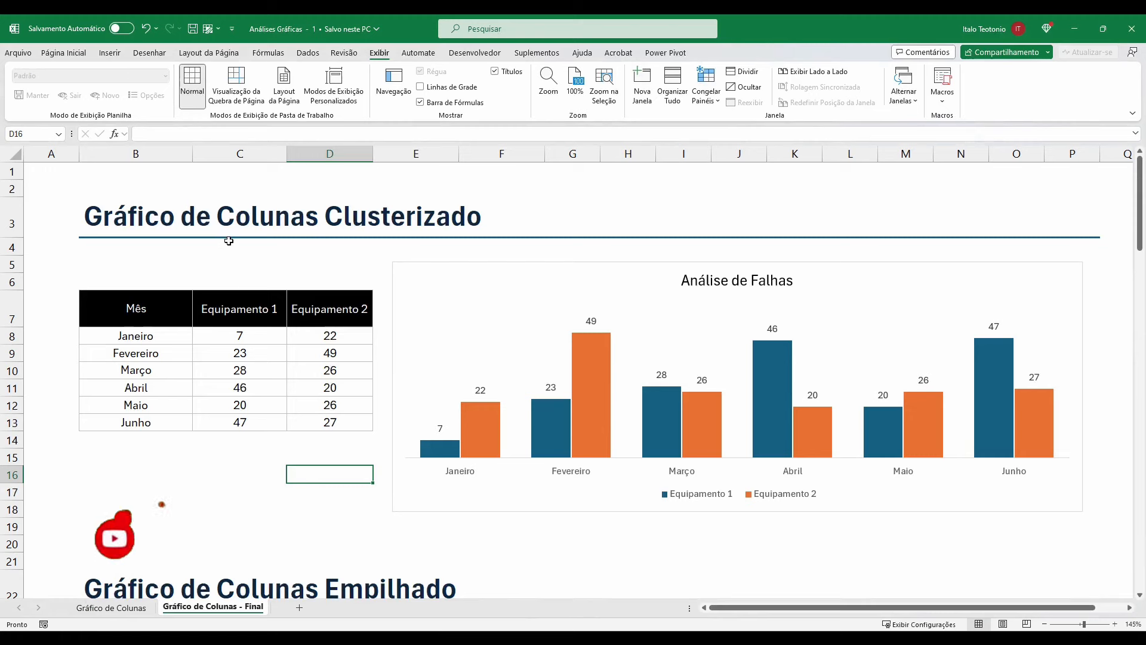
pyautogui.click(273, 236)
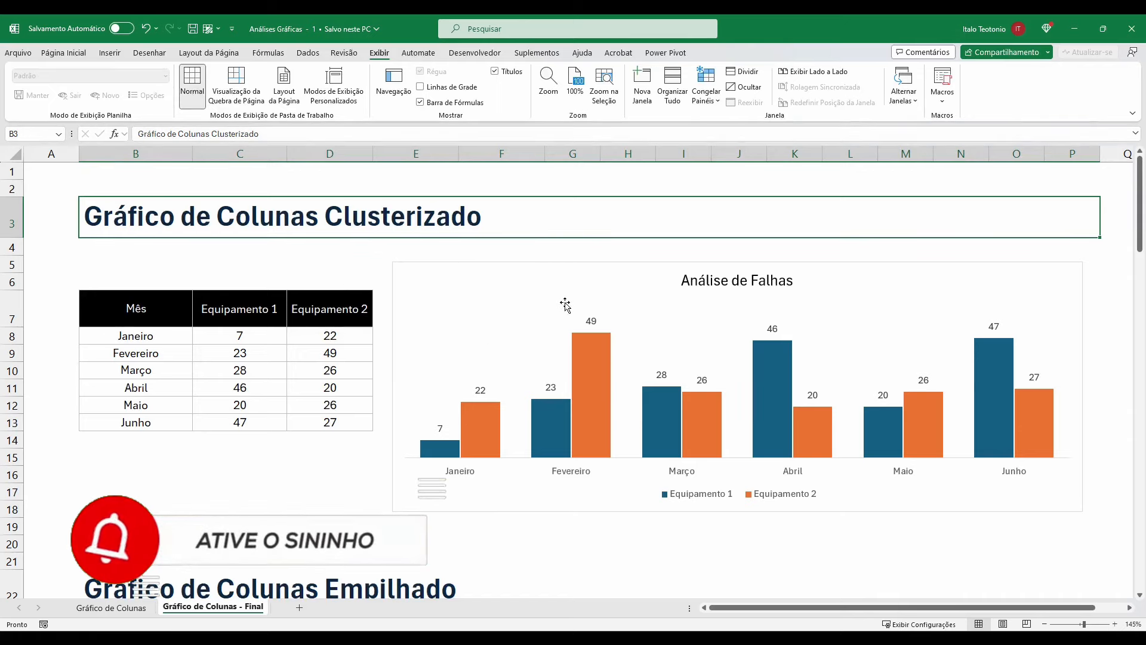
pyautogui.scroll(-5, 588, 304)
pyautogui.scroll(-1, 588, 308)
pyautogui.scroll(-14, 589, 309)
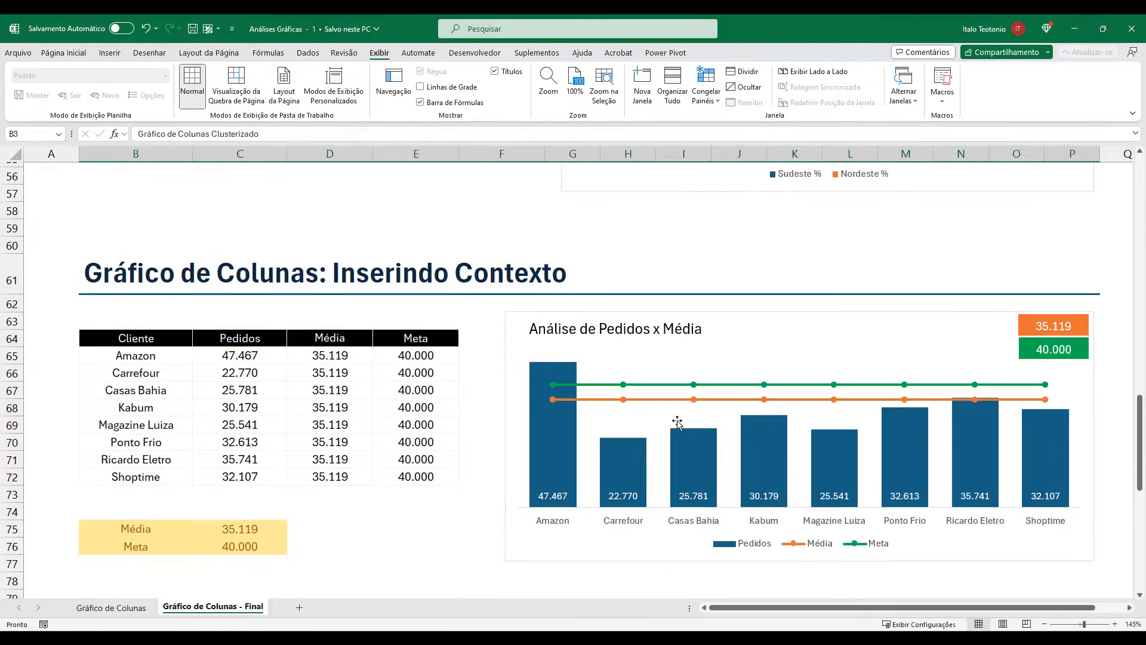
pyautogui.scroll(-1, 673, 404)
pyautogui.scroll(-8, 674, 404)
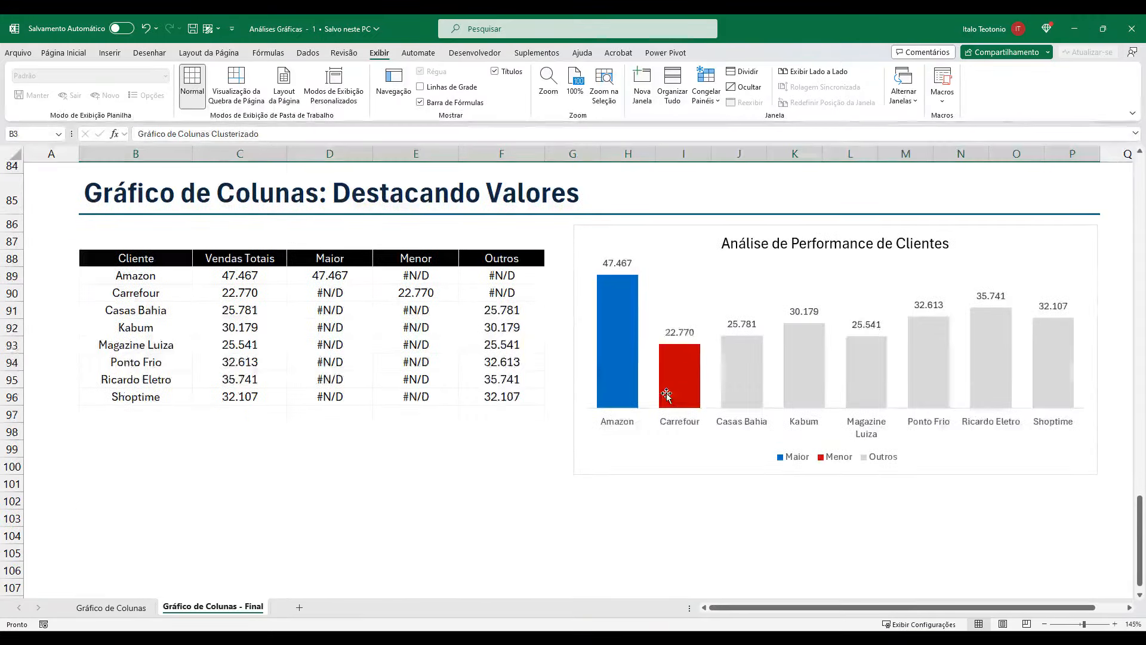
pyautogui.scroll(20, 666, 393)
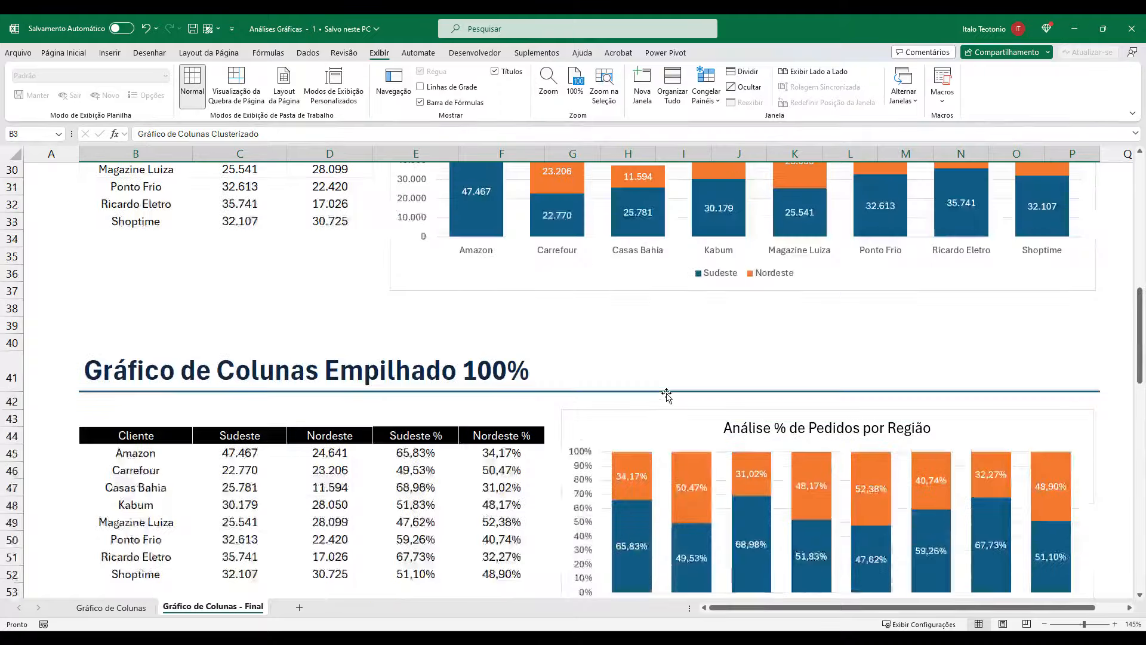
pyautogui.scroll(4, 667, 394)
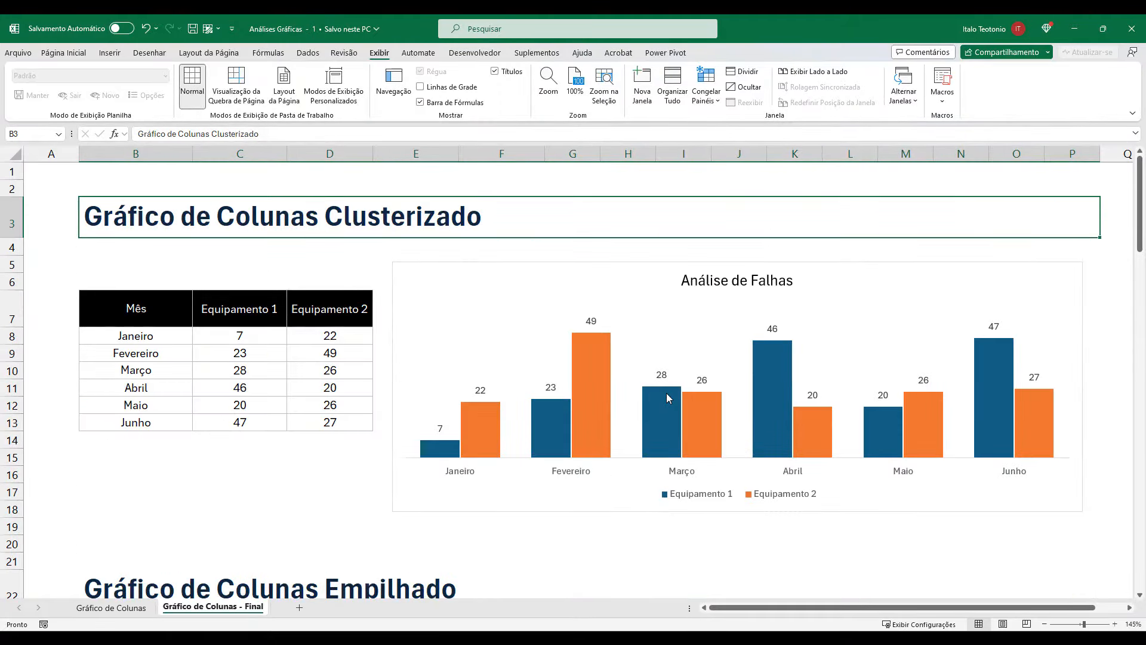
pyautogui.moveTo(651, 396)
# - Go to the Gráfico de Colunas sheet and select the monthly equipment table B7:D13
pyautogui.click(130, 609)
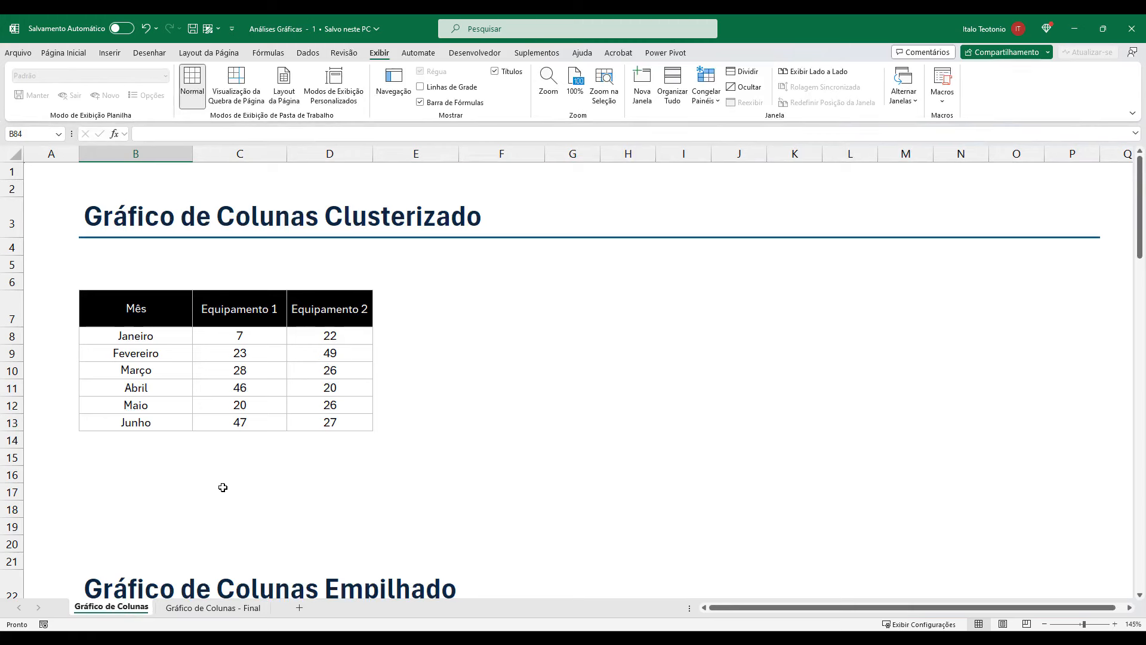
pyautogui.moveTo(124, 309); pyautogui.dragTo(325, 416)
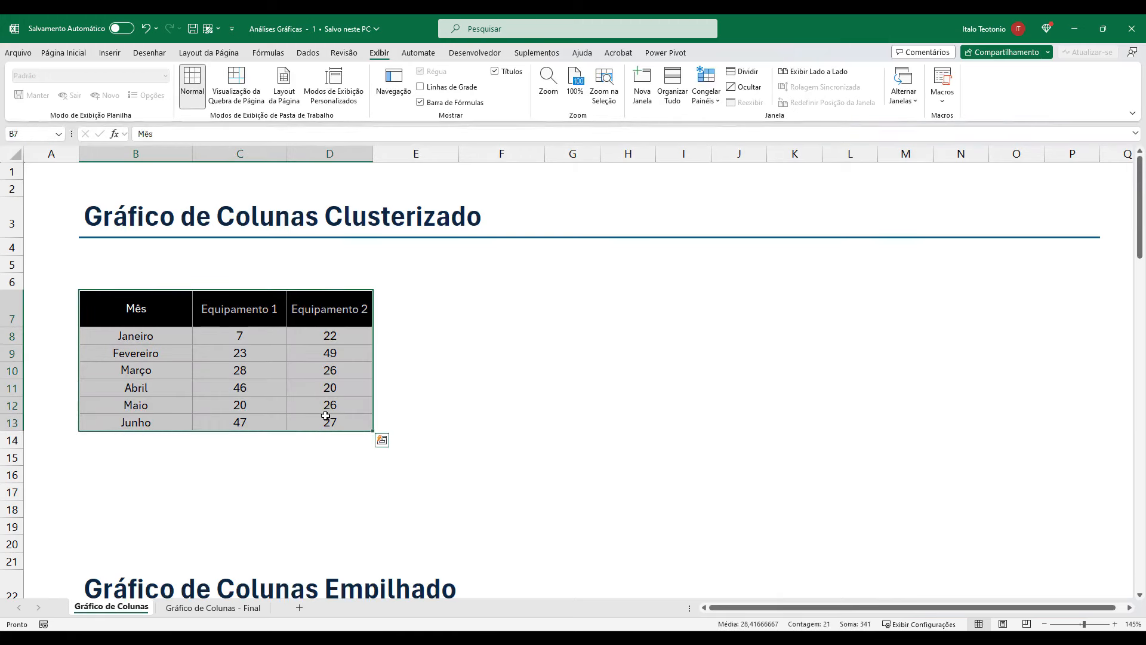
pyautogui.moveTo(174, 307); pyautogui.dragTo(320, 420)
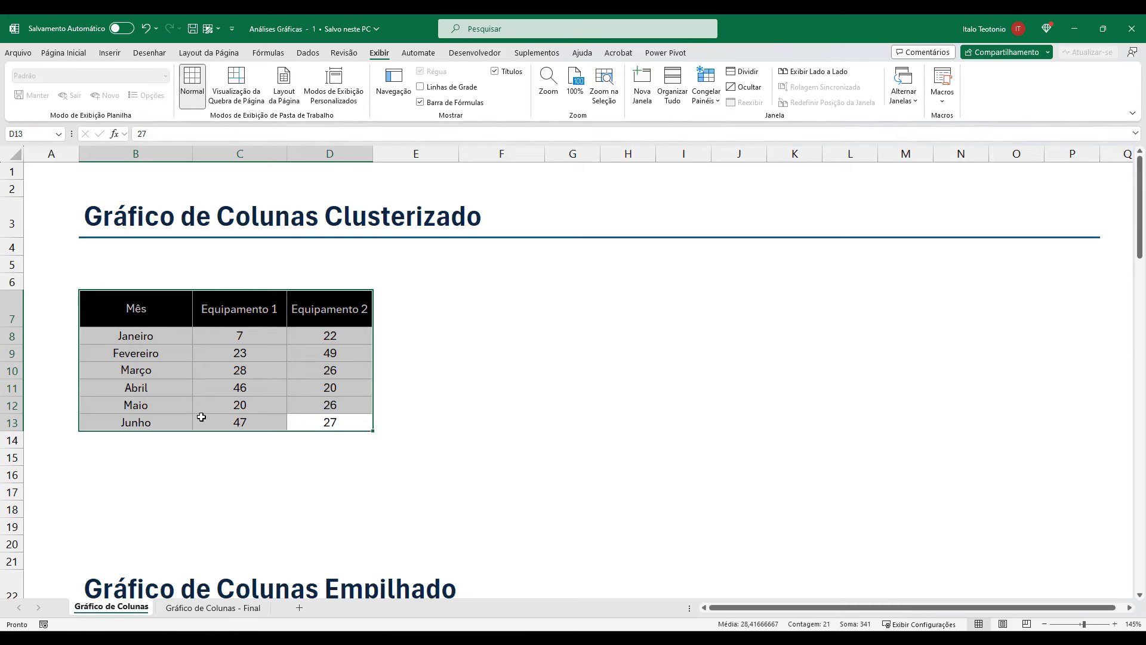
pyautogui.moveTo(61, 274)
pyautogui.mouseDown()
pyautogui.moveTo(160, 379)
pyautogui.moveTo(192, 458)
pyautogui.mouseUp()
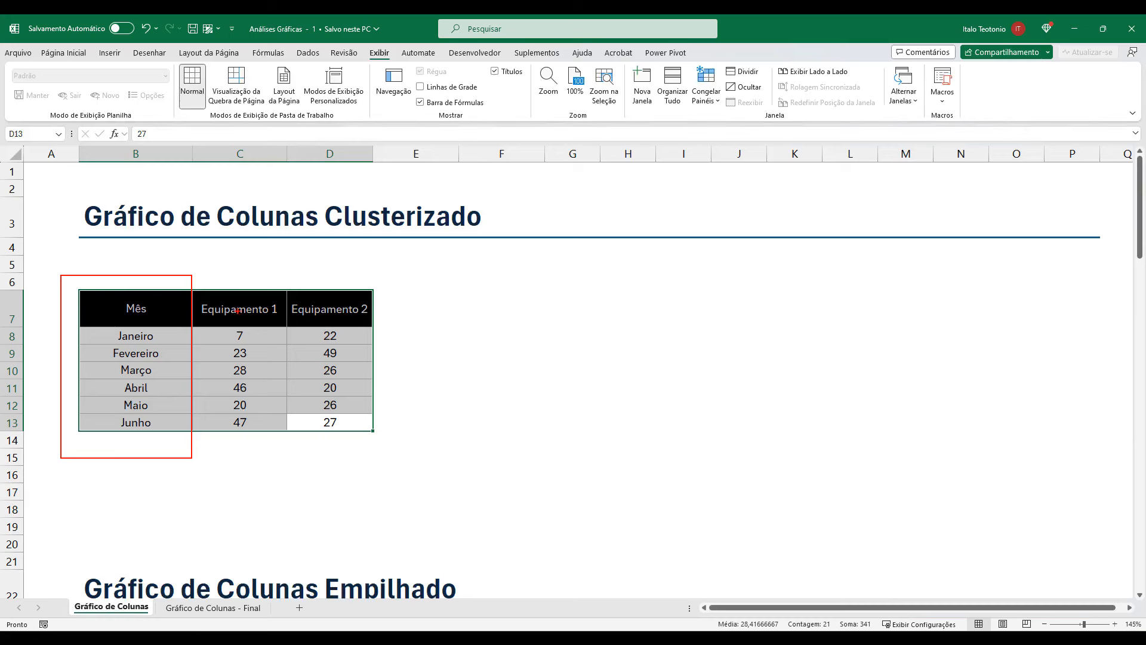
pyautogui.moveTo(217, 238); pyautogui.dragTo(236, 290)
pyautogui.moveTo(290, 232); pyautogui.dragTo(333, 286)
pyautogui.press('Escape')
# - Merge and center B6:D6 with the title "Falhas dos Equipamentos", and slightly reduce the height of header row 7
pyautogui.moveTo(132, 278); pyautogui.dragTo(312, 283)
pyautogui.click(60, 53)
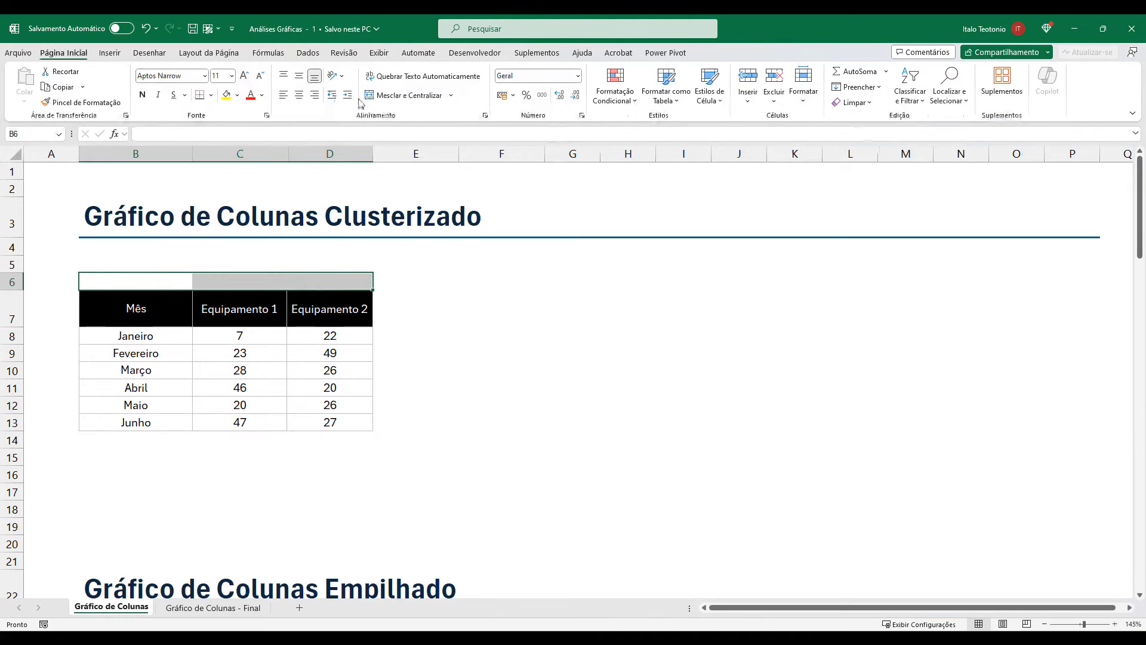
pyautogui.click(398, 96)
pyautogui.write('Fa')
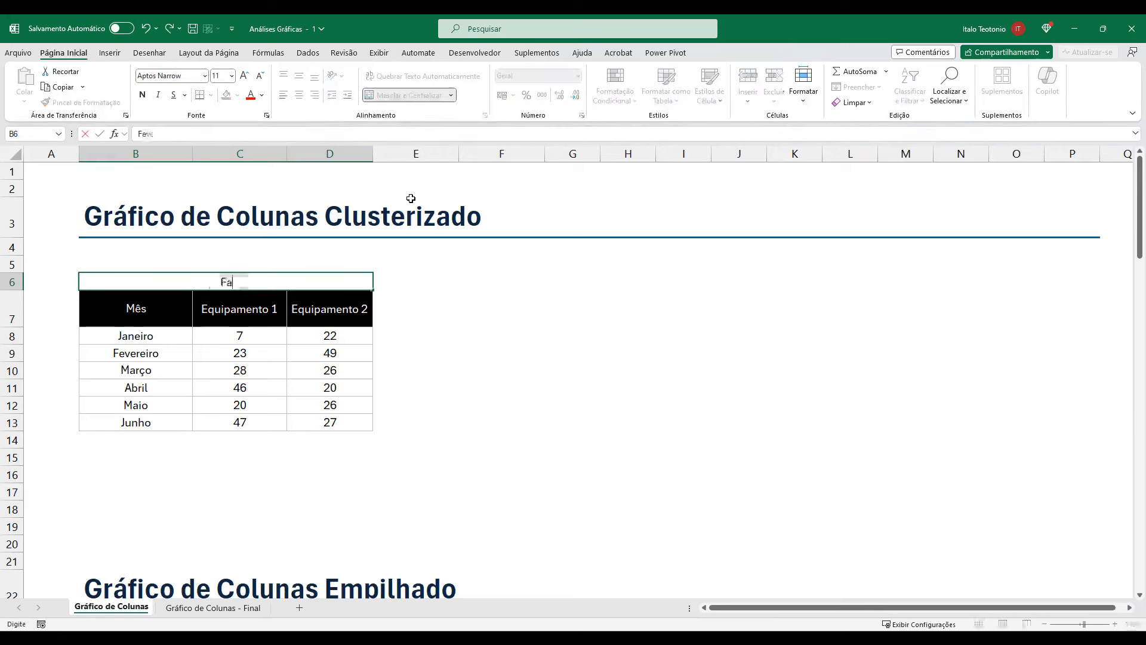
pyautogui.write('lhas dos Equipamentos')
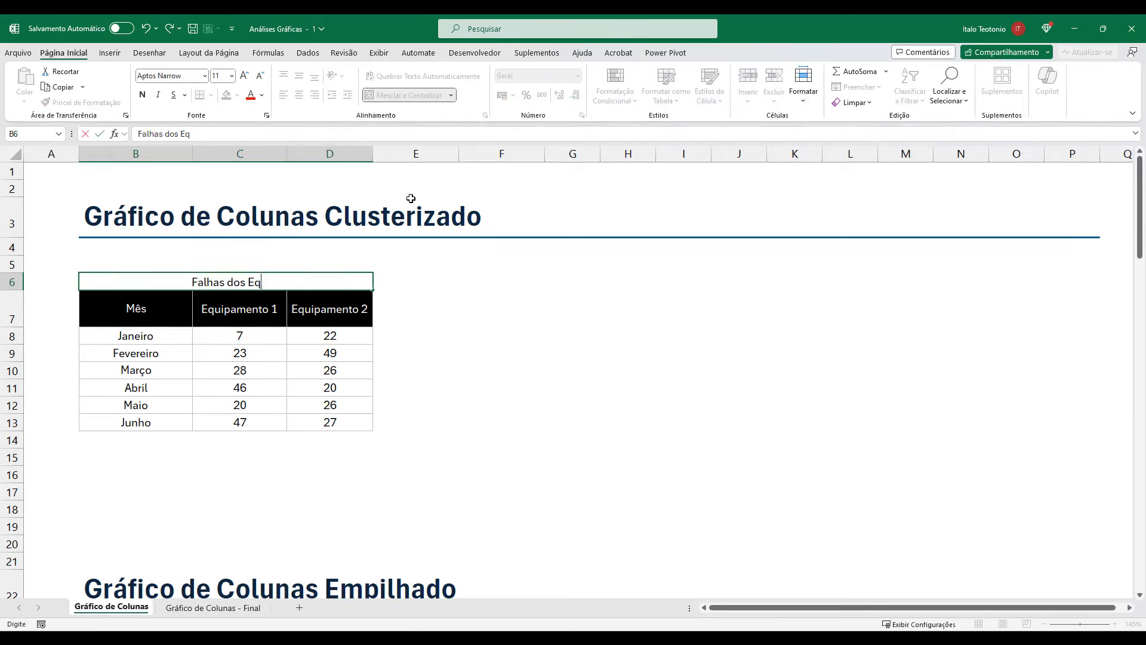
pyautogui.press('Return')
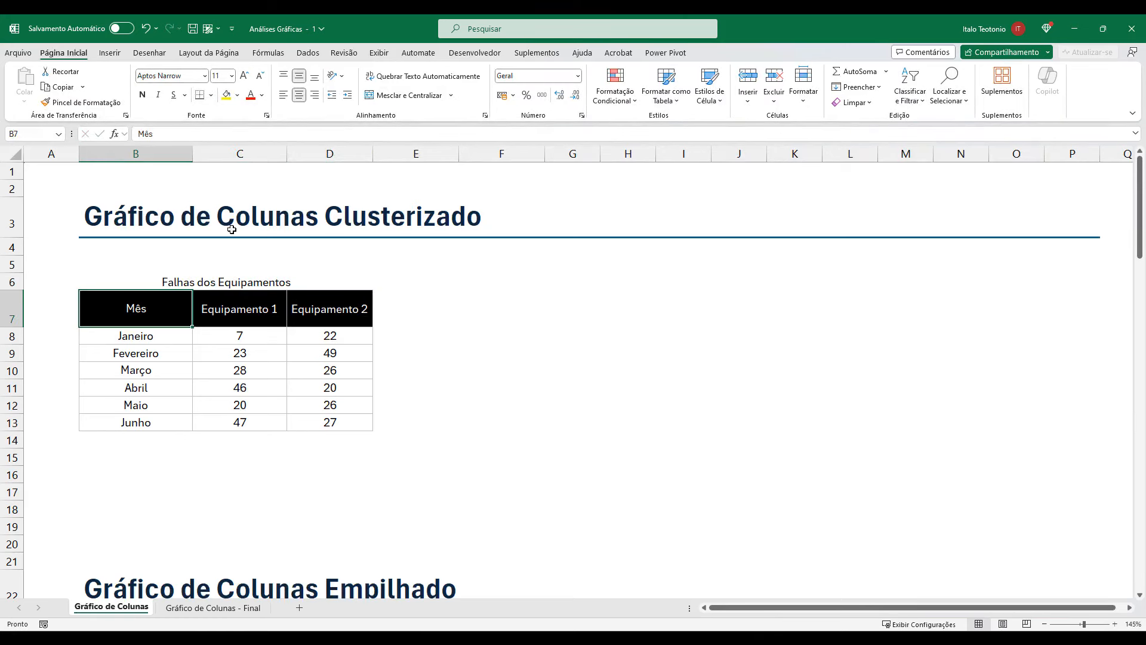
pyautogui.moveTo(12, 327); pyautogui.dragTo(12, 324)
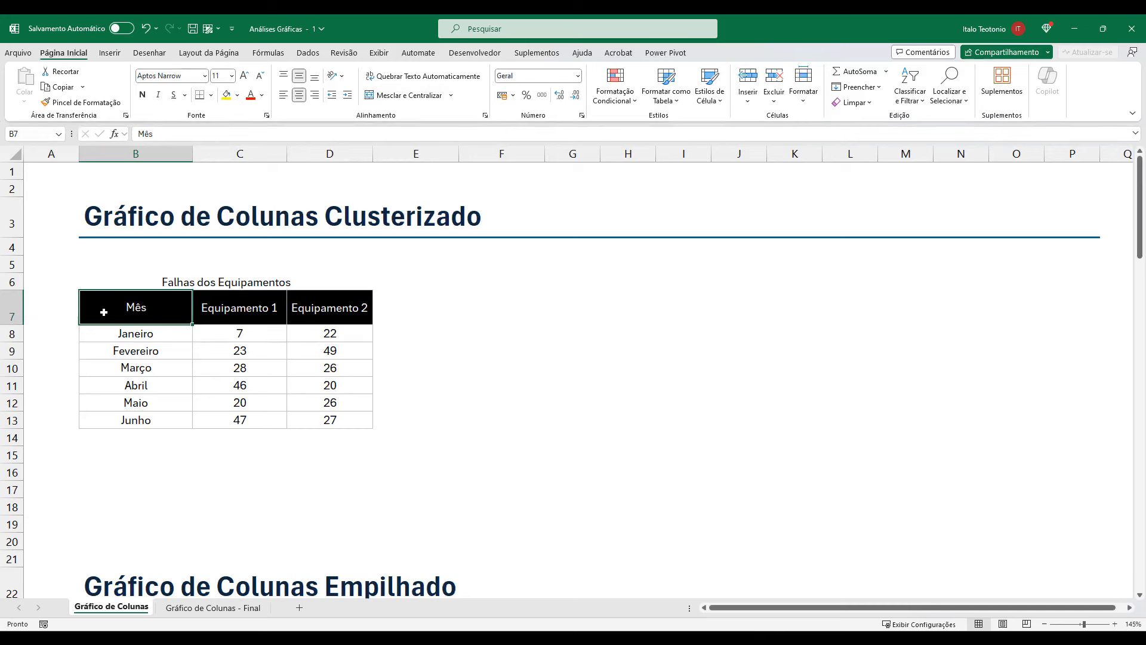
pyautogui.click(127, 329)
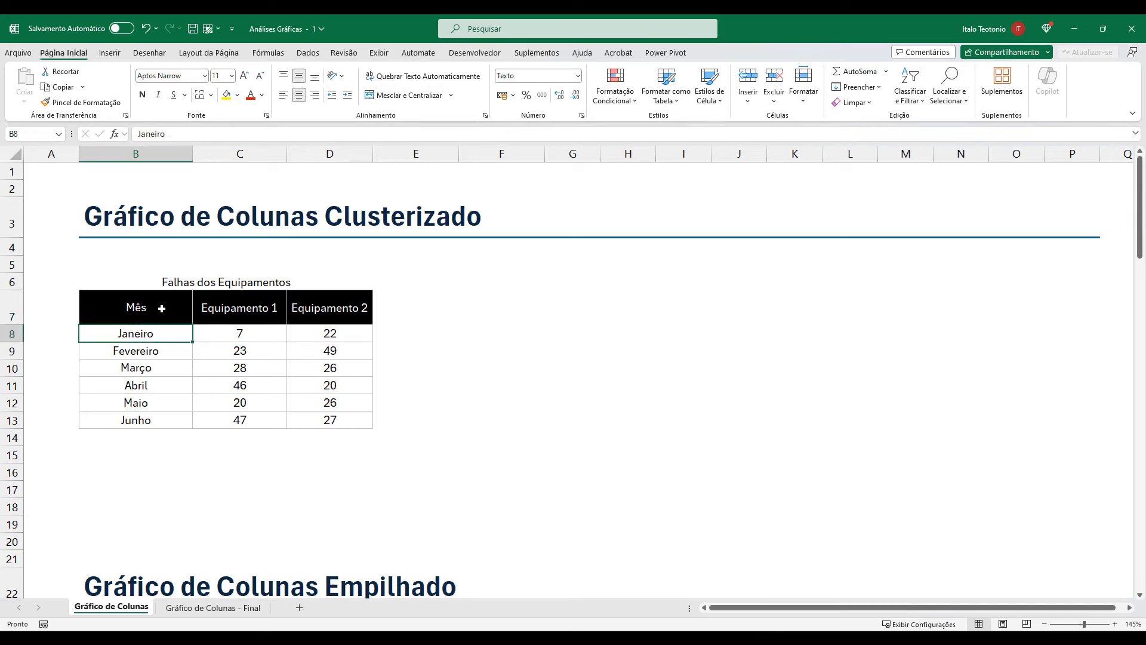
# - Insert a 2D clustered column chart from table B7:D13, then position it beside the table and enlarge it
pyautogui.moveTo(161, 308); pyautogui.dragTo(324, 421)
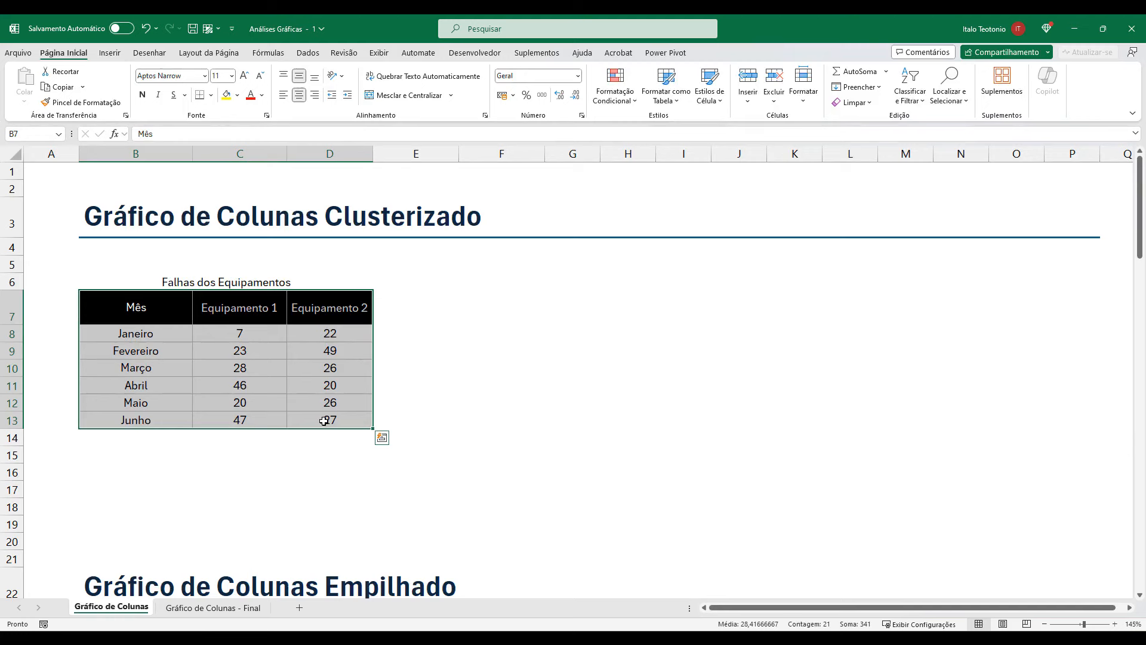
pyautogui.click(109, 55)
pyautogui.click(400, 71)
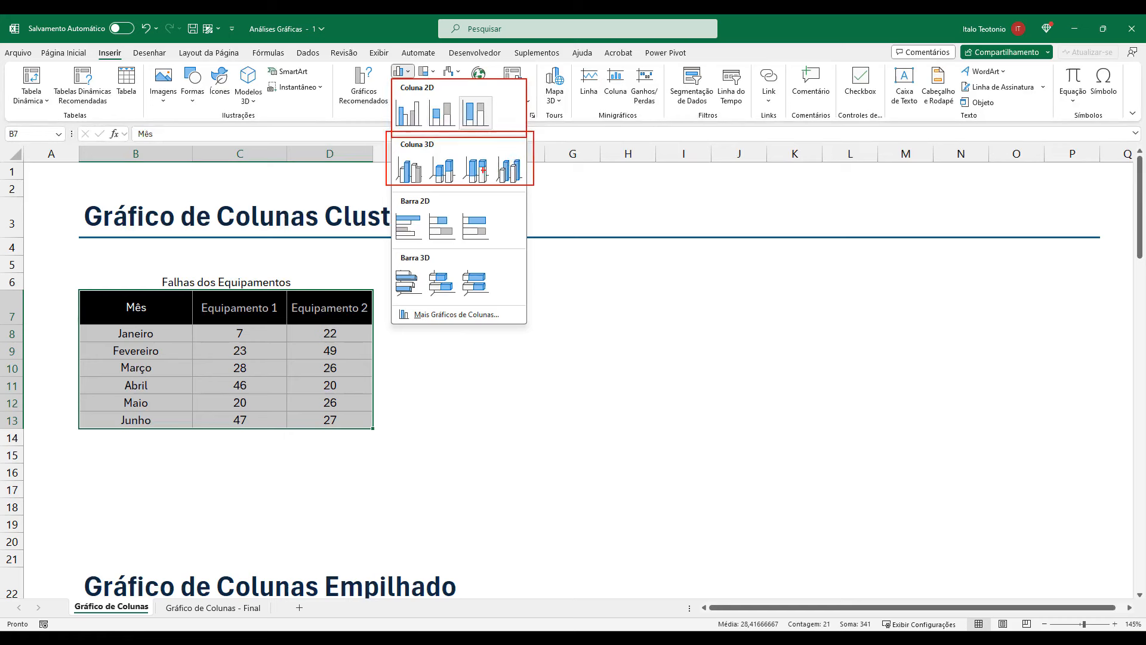
pyautogui.moveTo(391, 65); pyautogui.dragTo(362, 46)
pyautogui.moveTo(381, 194); pyautogui.dragTo(548, 306)
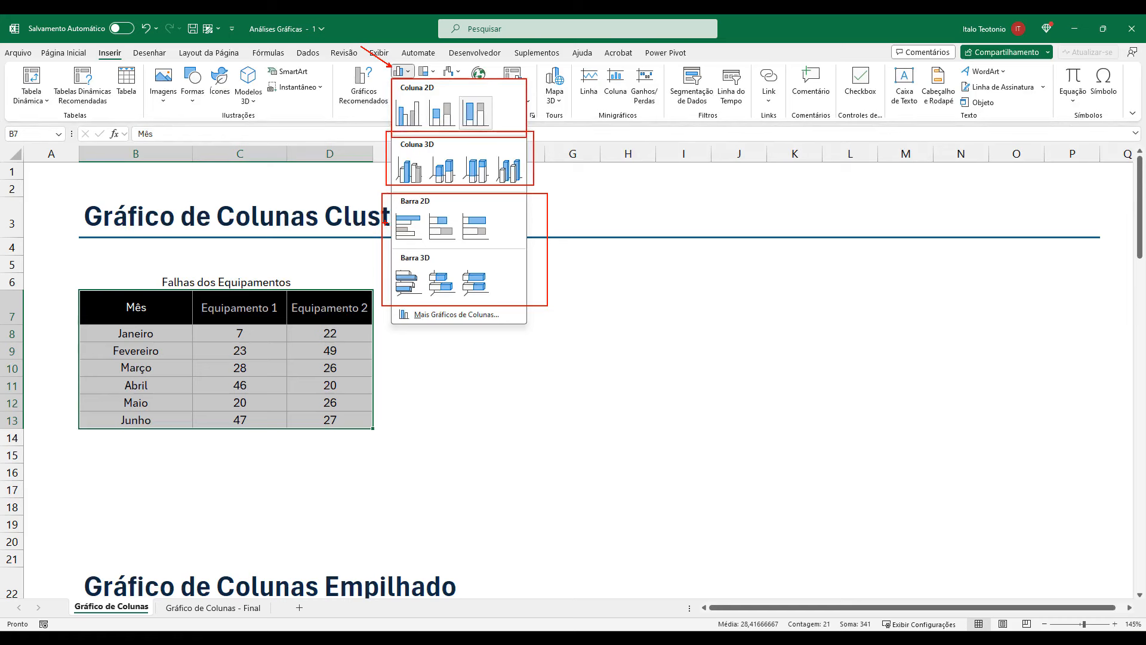
pyautogui.press('Escape')
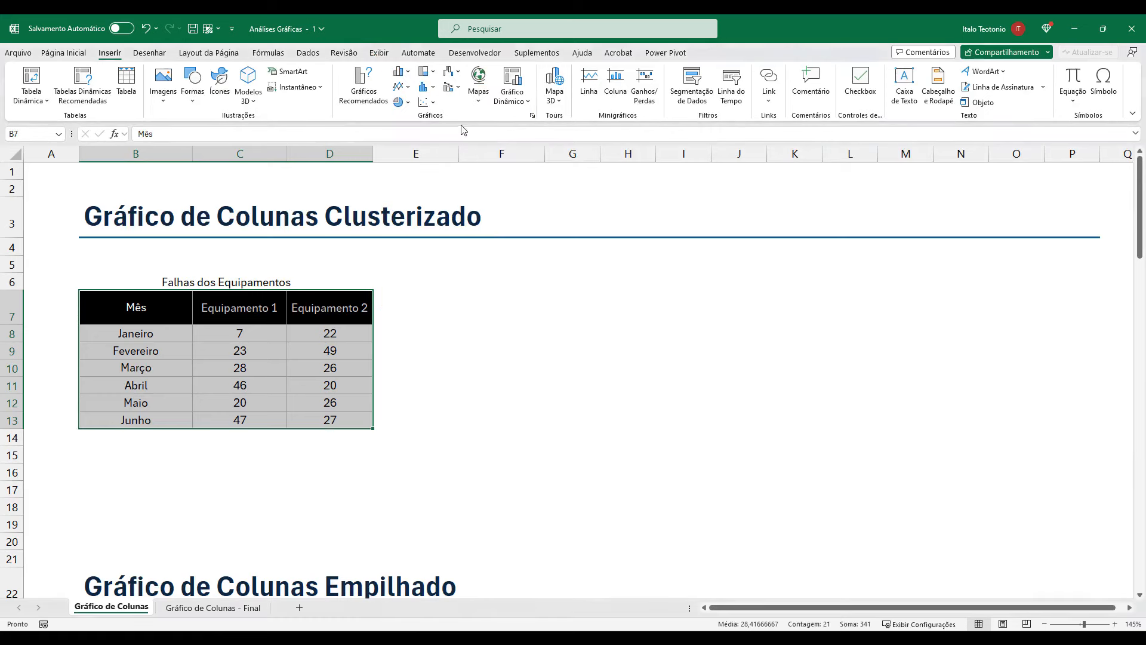
pyautogui.click(401, 71)
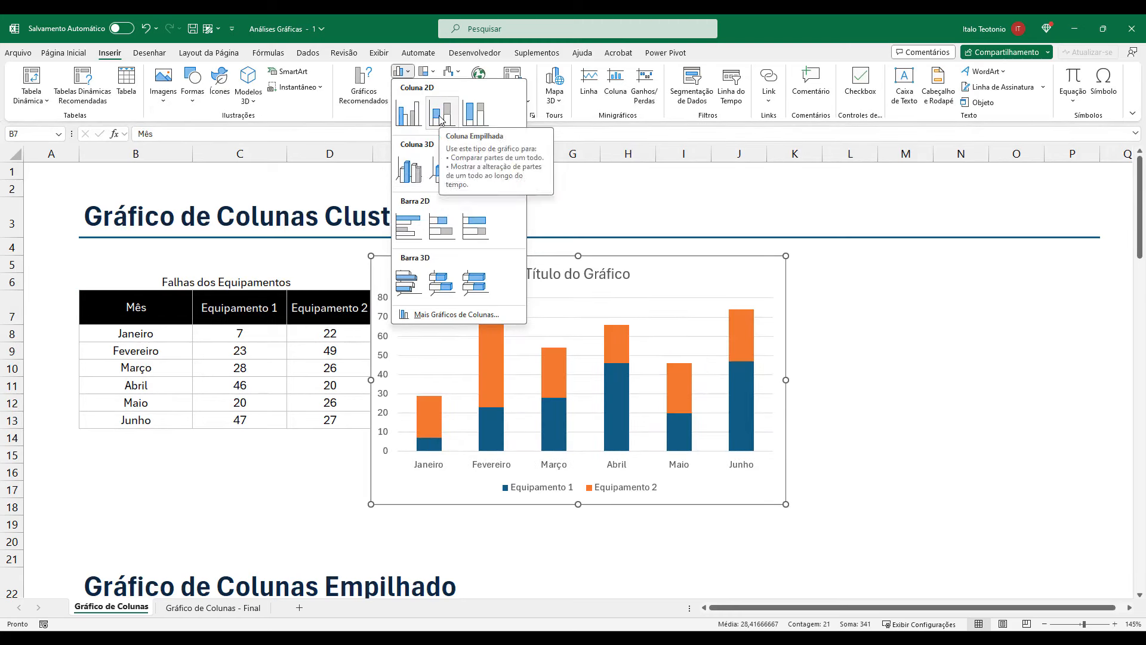
pyautogui.click(408, 113)
pyautogui.moveTo(503, 257); pyautogui.dragTo(540, 257)
pyautogui.moveTo(823, 504); pyautogui.dragTo(1077, 514)
# - Append "(Agrupado)" to the section heading "Gráfico de Colunas Clusterizado" in B3
pyautogui.doubleClick(490, 225)
pyautogui.write('(Agrupado)')
pyautogui.press('Return')
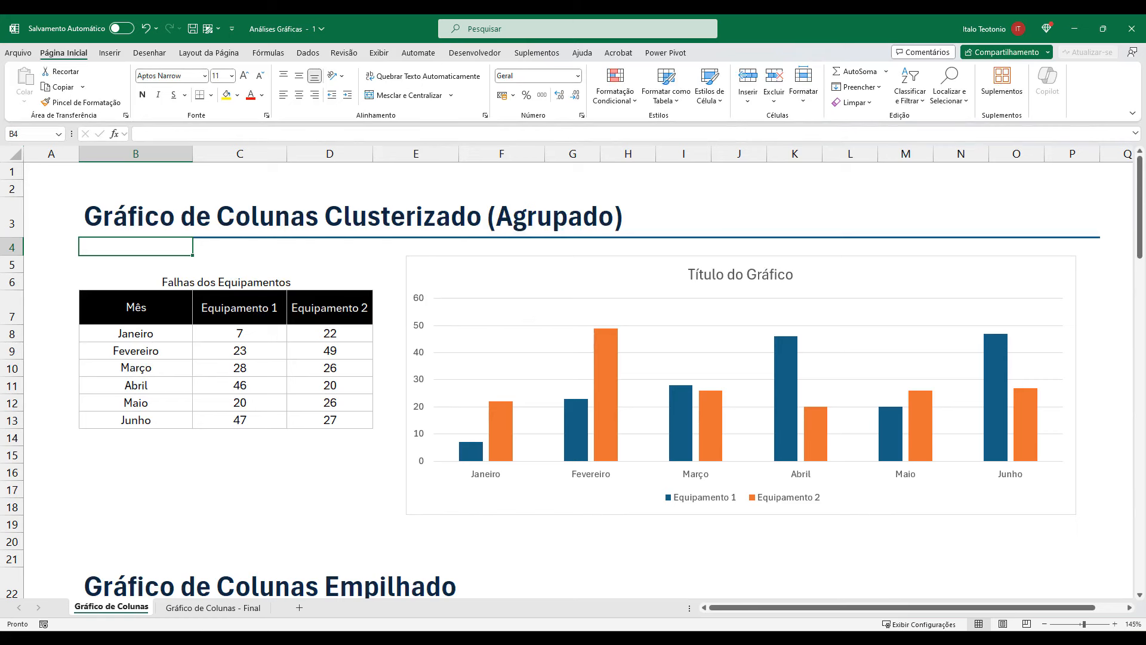
pyautogui.moveTo(436, 335)
pyautogui.mouseDown()
pyautogui.moveTo(482, 454)
pyautogui.moveTo(526, 498)
pyautogui.mouseUp()
pyautogui.moveTo(379, 245)
pyautogui.mouseDown()
pyautogui.moveTo(342, 294)
pyautogui.moveTo(249, 300)
pyautogui.mouseUp()
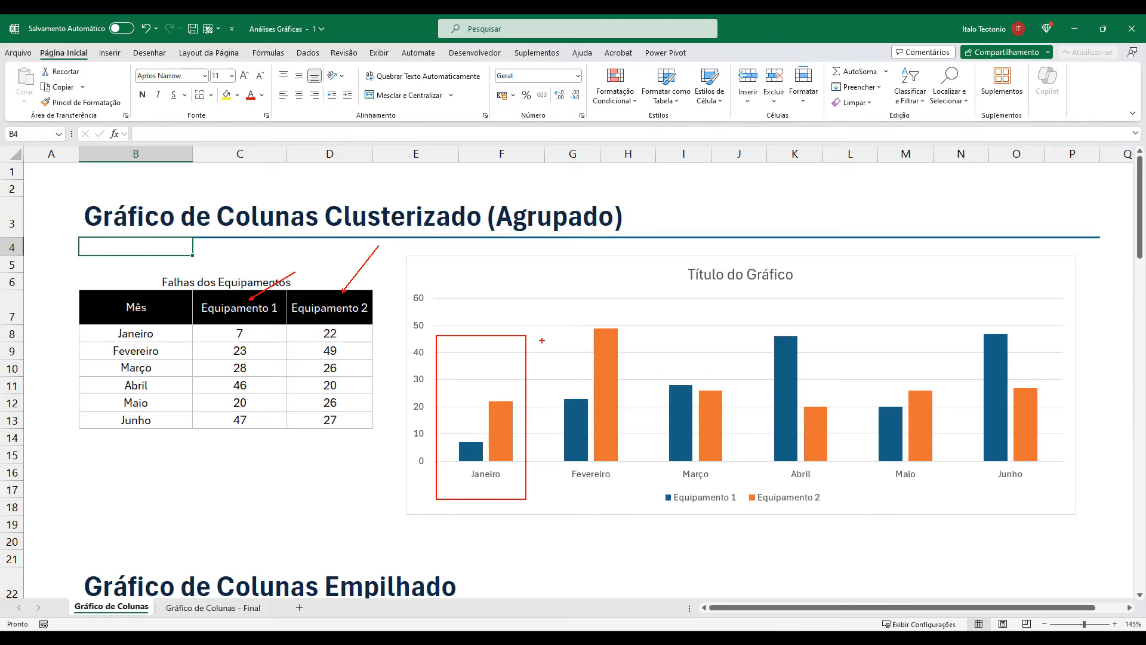
pyautogui.moveTo(549, 310); pyautogui.dragTo(627, 512)
pyautogui.moveTo(650, 334); pyautogui.dragTo(731, 521)
pyautogui.moveTo(751, 314); pyautogui.dragTo(845, 491)
pyautogui.moveTo(857, 315); pyautogui.dragTo(938, 493)
pyautogui.moveTo(954, 291); pyautogui.dragTo(1063, 496)
pyautogui.press('e')
pyautogui.moveTo(197, 276); pyautogui.dragTo(385, 445)
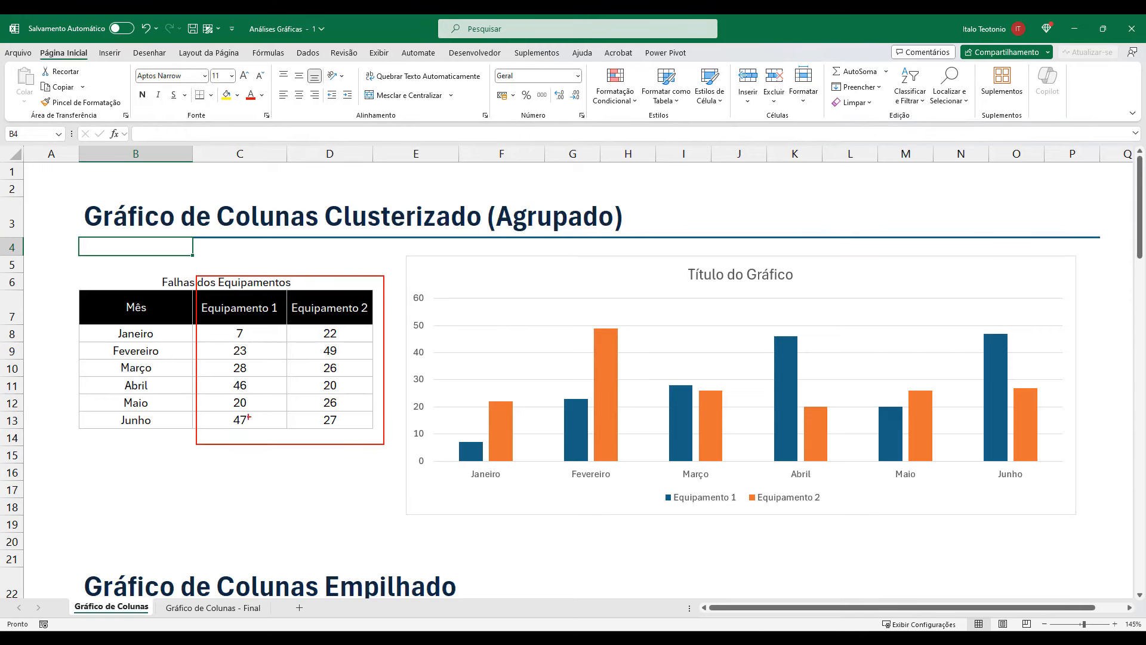
pyautogui.moveTo(416, 510); pyautogui.dragTo(467, 486)
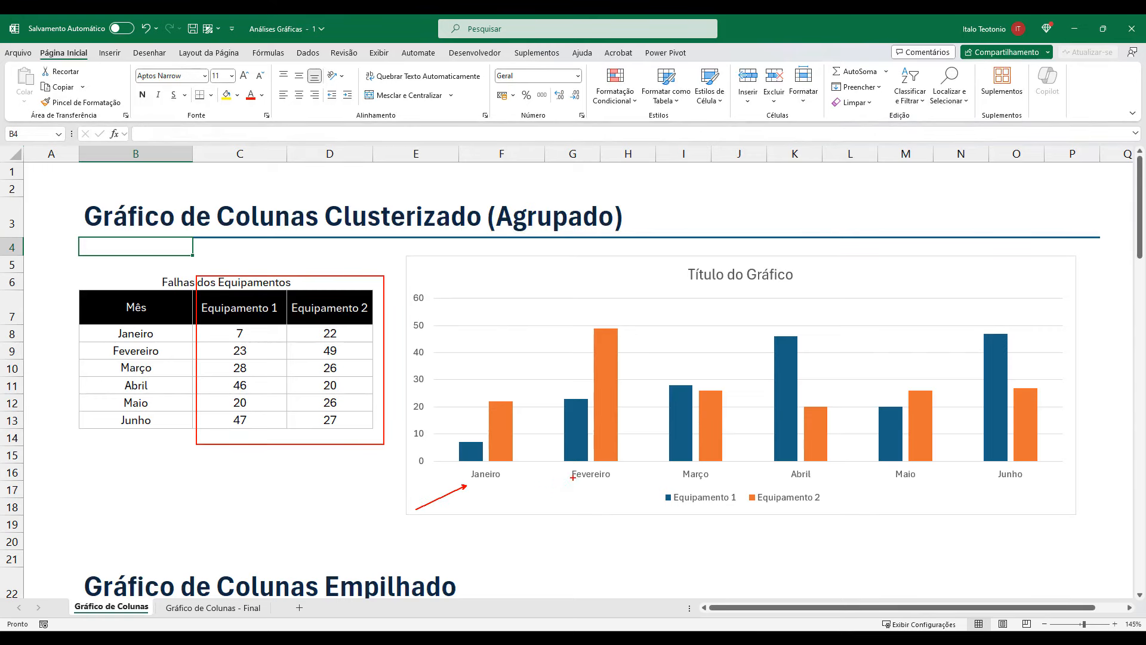
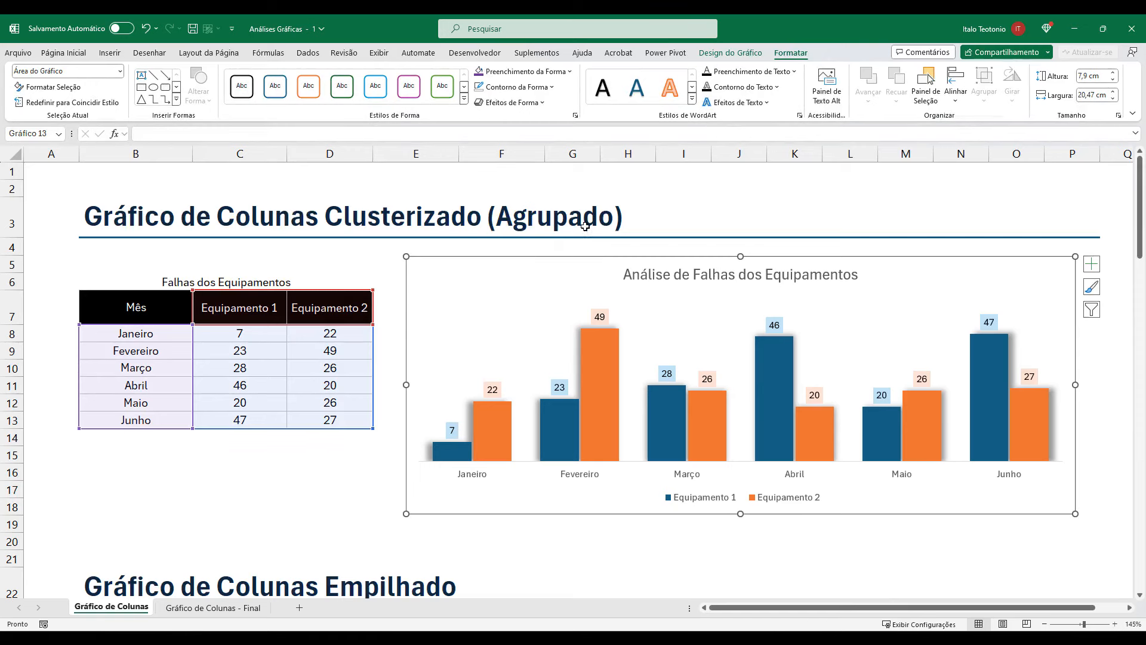
# - Examine the quick layouts and the available chart elements, such as axes, axis titles and data table, for the equipment failures chart
pyautogui.click(728, 54)
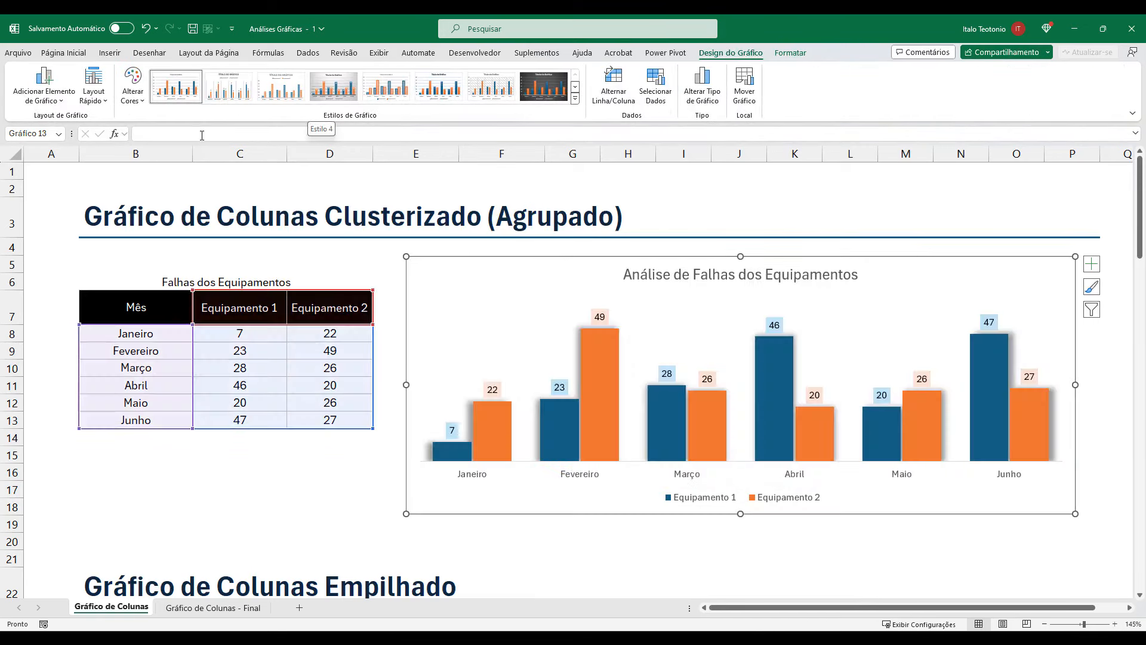
pyautogui.click(104, 108)
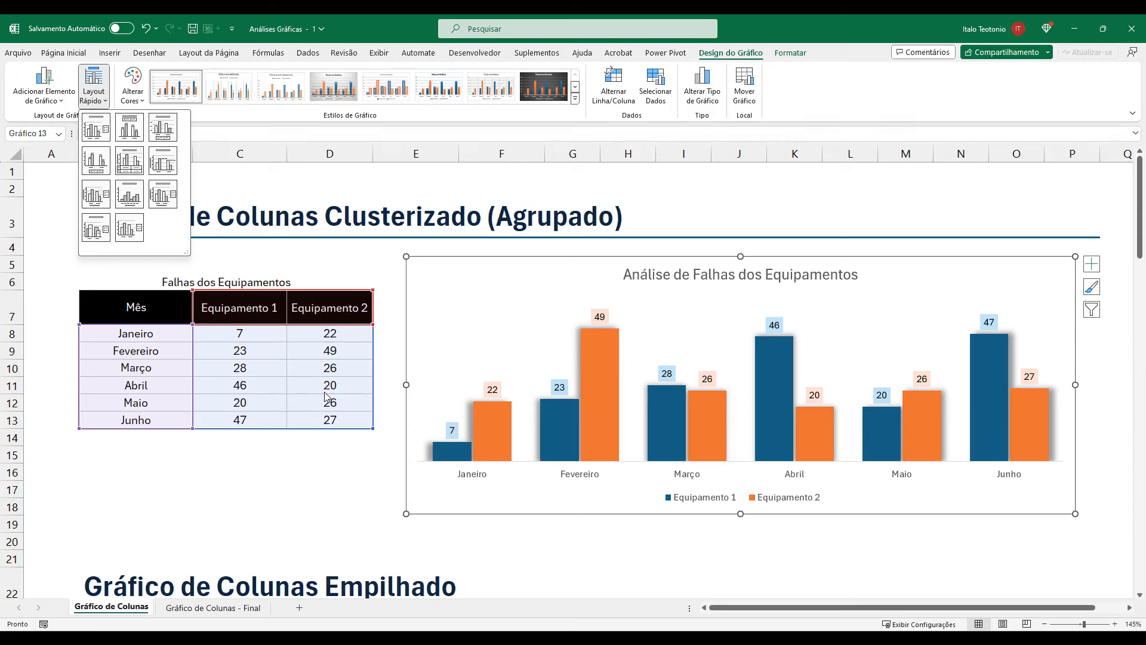
pyautogui.click(62, 102)
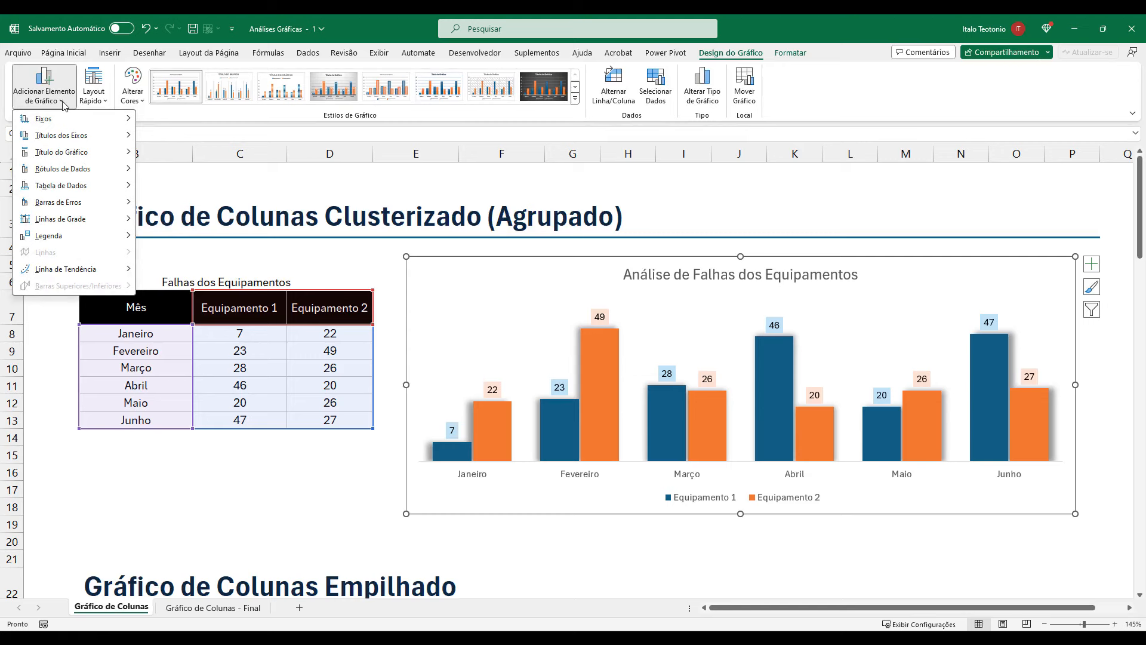
pyautogui.moveTo(70, 120)
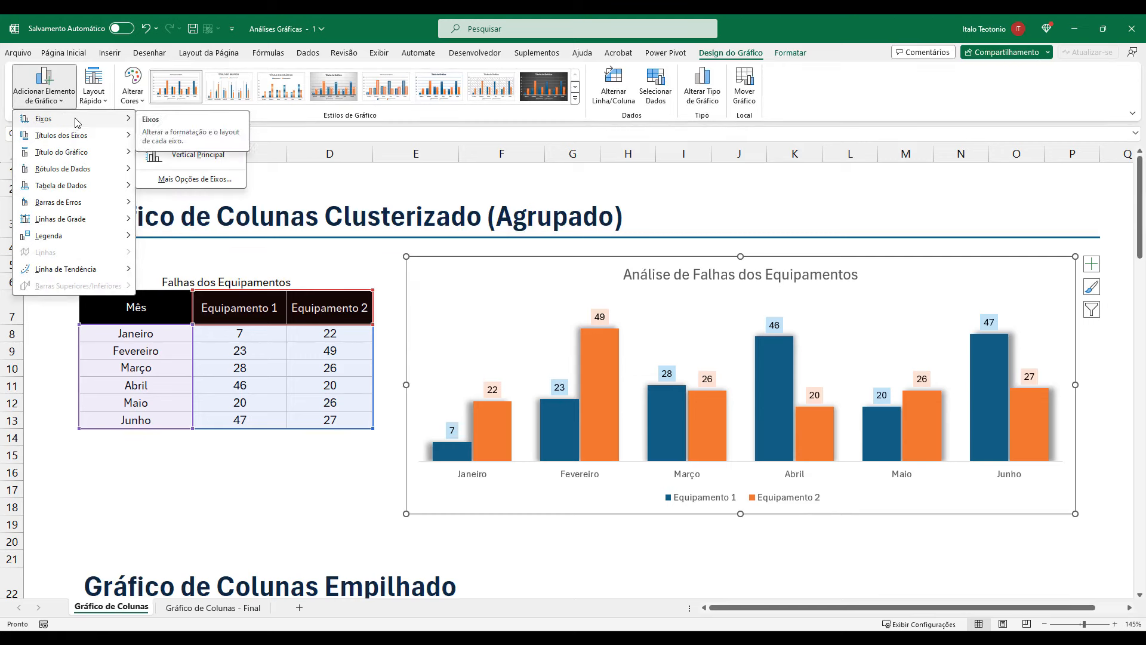
pyautogui.moveTo(122, 140)
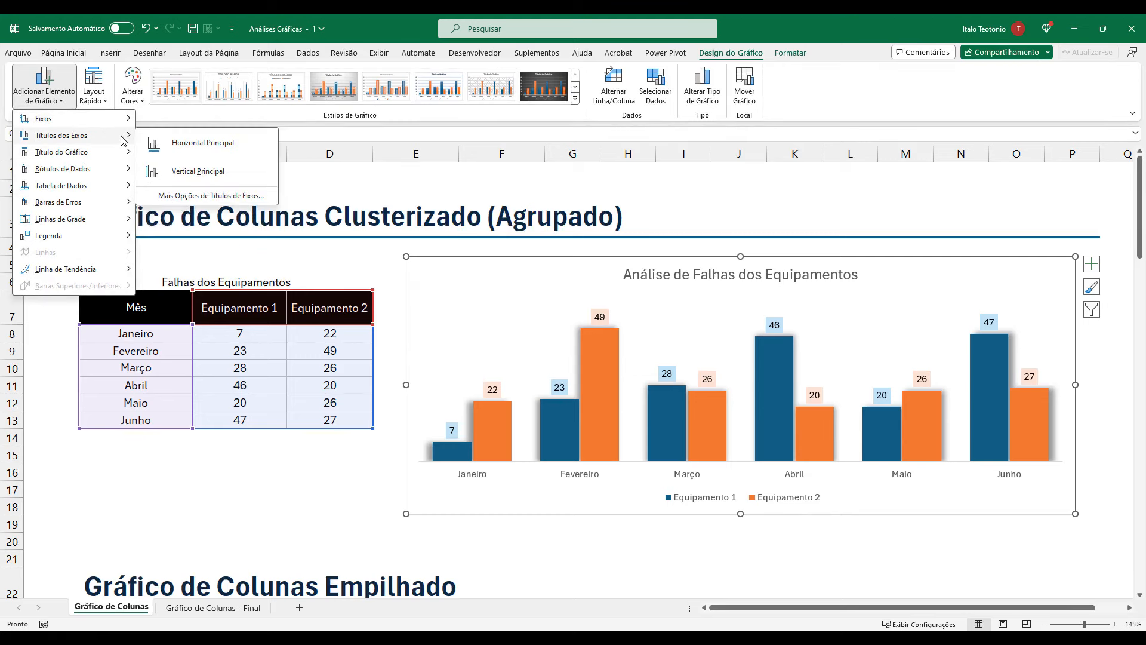
pyautogui.moveTo(114, 186)
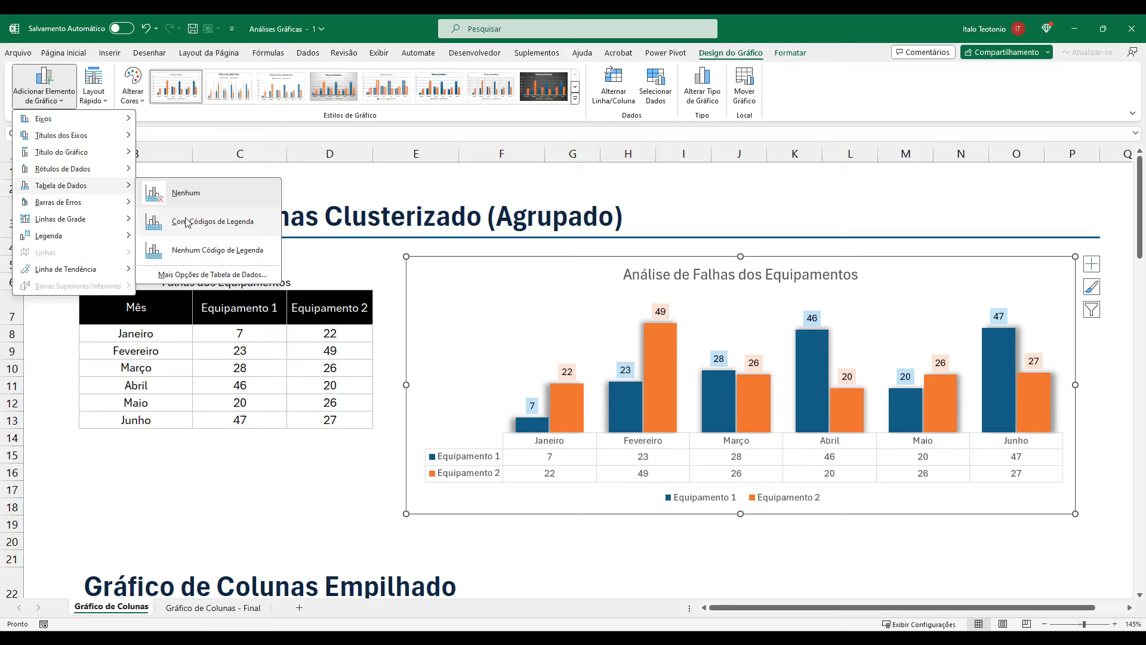
pyautogui.rightClick(567, 431)
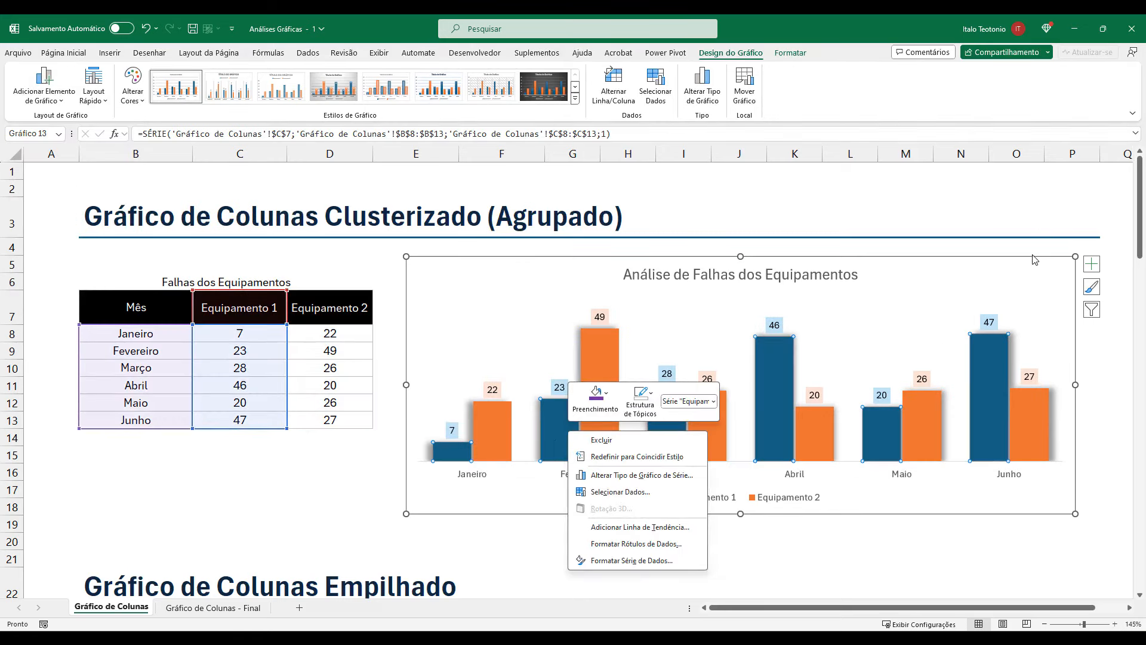
pyautogui.press('Escape')
pyautogui.click(593, 261)
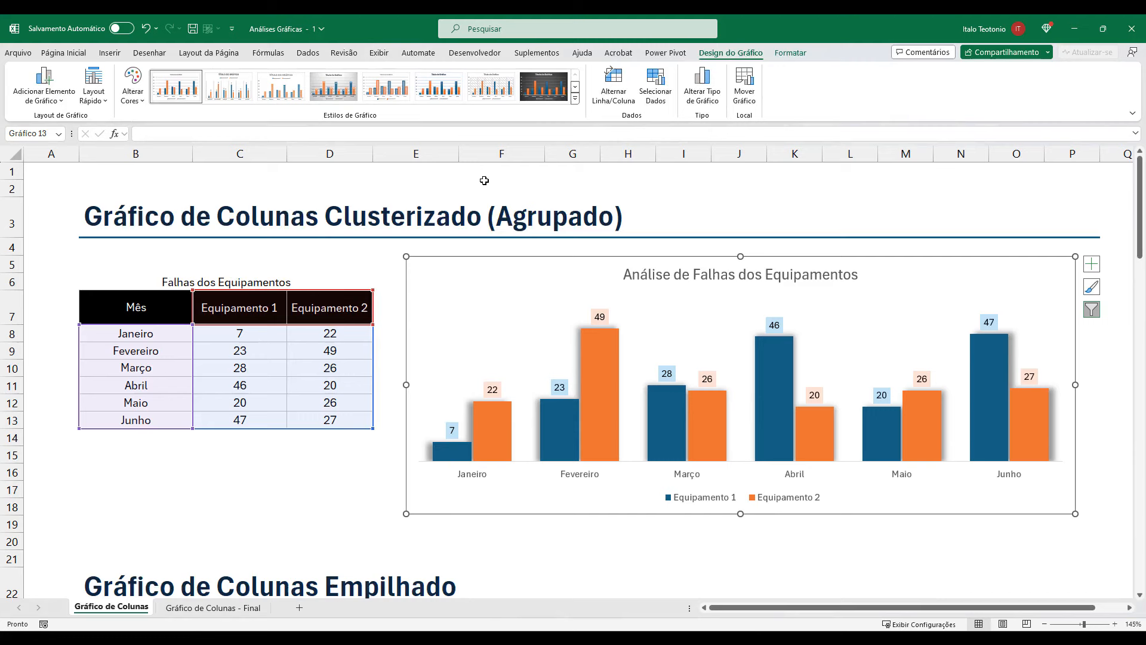
# - Try switching rows and columns in the equipment failures chart to group the columns by equipment, and restore the grouping by month
pyautogui.click(618, 95)
pyautogui.moveTo(557, 435)
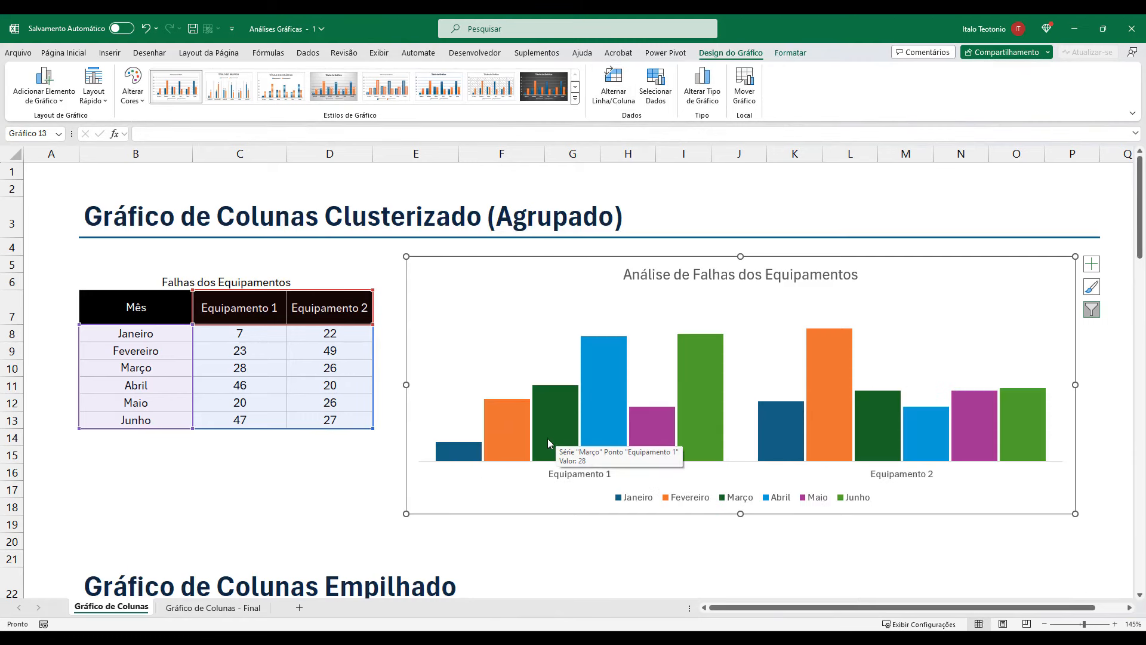
pyautogui.moveTo(415, 317)
pyautogui.mouseDown()
pyautogui.moveTo(550, 422)
pyautogui.moveTo(736, 484)
pyautogui.mouseUp()
pyautogui.moveTo(747, 312)
pyautogui.mouseDown()
pyautogui.moveTo(973, 481)
pyautogui.moveTo(1078, 480)
pyautogui.mouseUp()
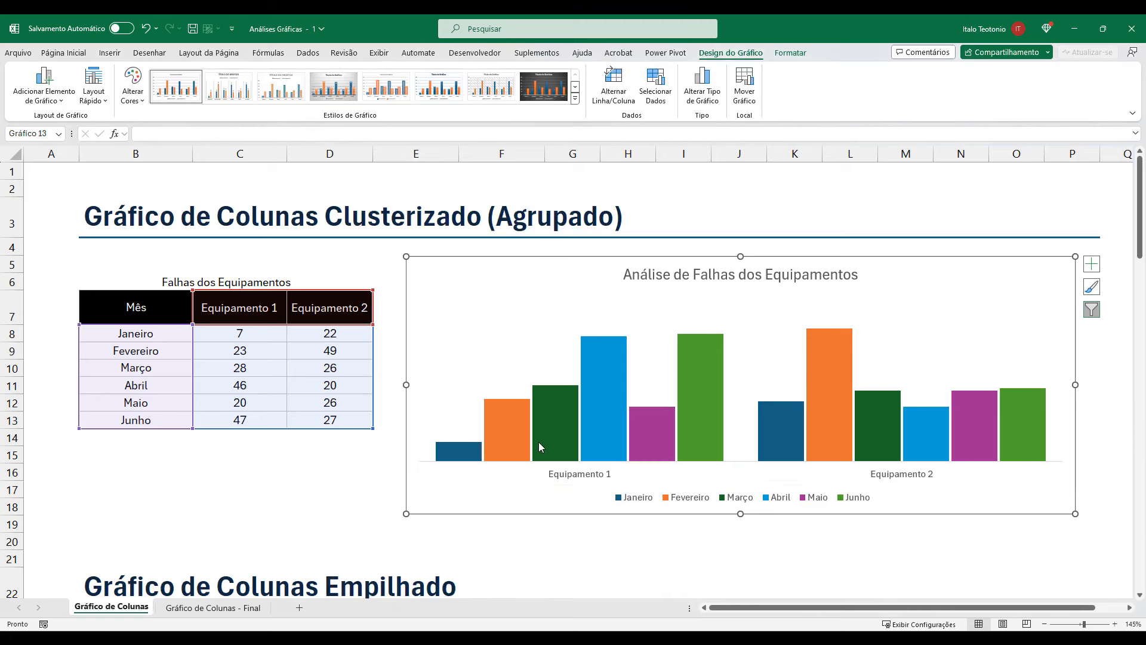
pyautogui.click(619, 96)
pyautogui.click(365, 469)
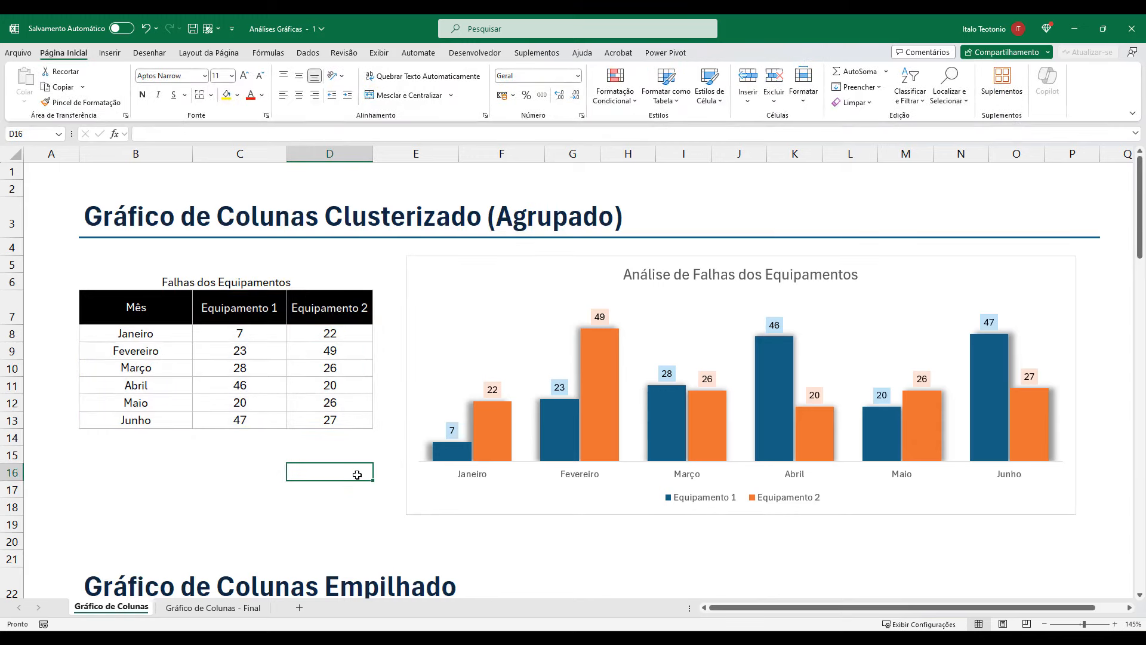
# - Insert a 2D clustered column chart from the client table B25:D33, place it beside the table and widen it
pyautogui.scroll(-5, 356, 476)
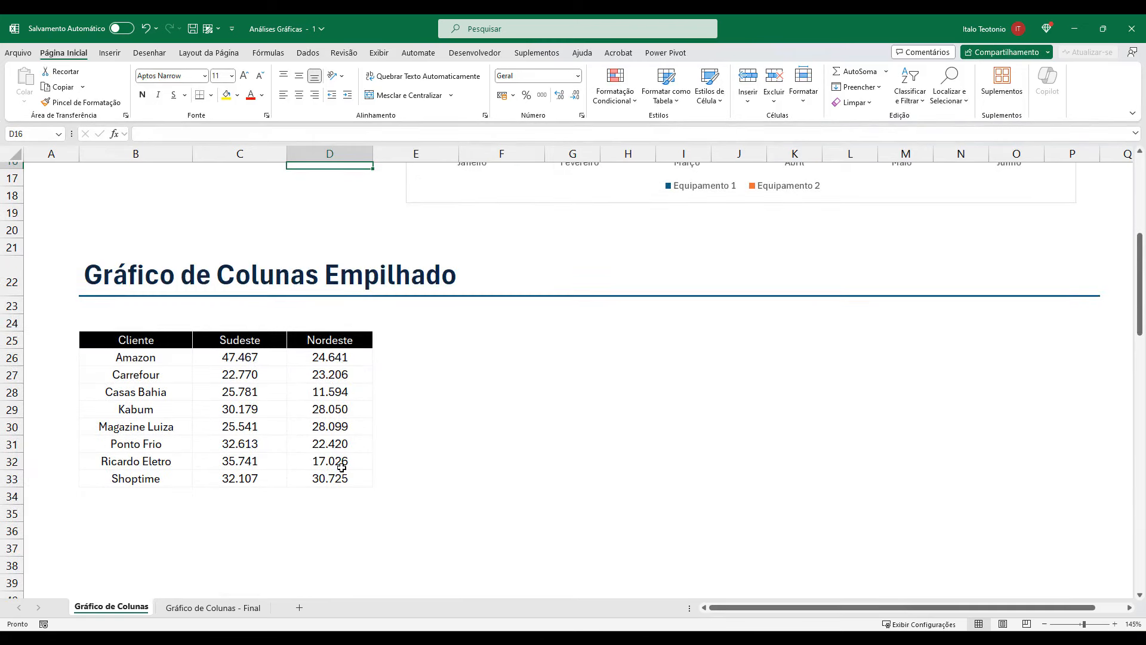
pyautogui.moveTo(66, 319); pyautogui.dragTo(191, 501)
pyautogui.press('Escape')
pyautogui.moveTo(111, 336); pyautogui.dragTo(329, 478)
pyautogui.click(110, 53)
pyautogui.click(301, 73)
pyautogui.click(309, 113)
pyautogui.moveTo(520, 261); pyautogui.dragTo(570, 326)
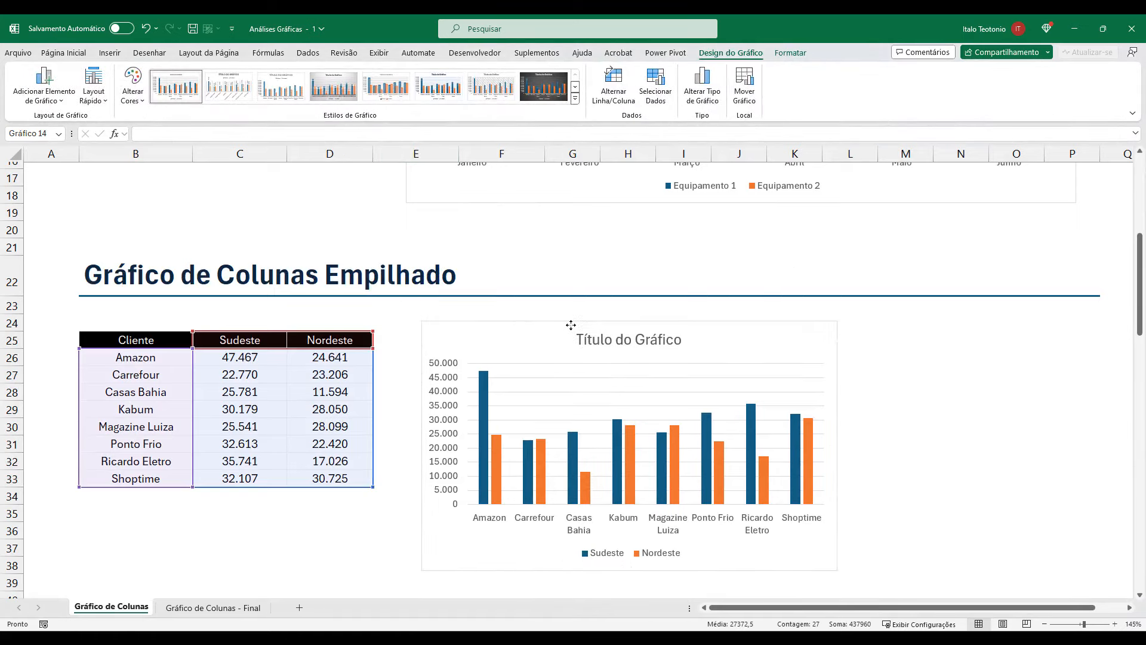
pyautogui.moveTo(837, 446); pyautogui.dragTo(1063, 446)
pyautogui.scroll(4, 724, 366)
pyautogui.scroll(-5, 725, 366)
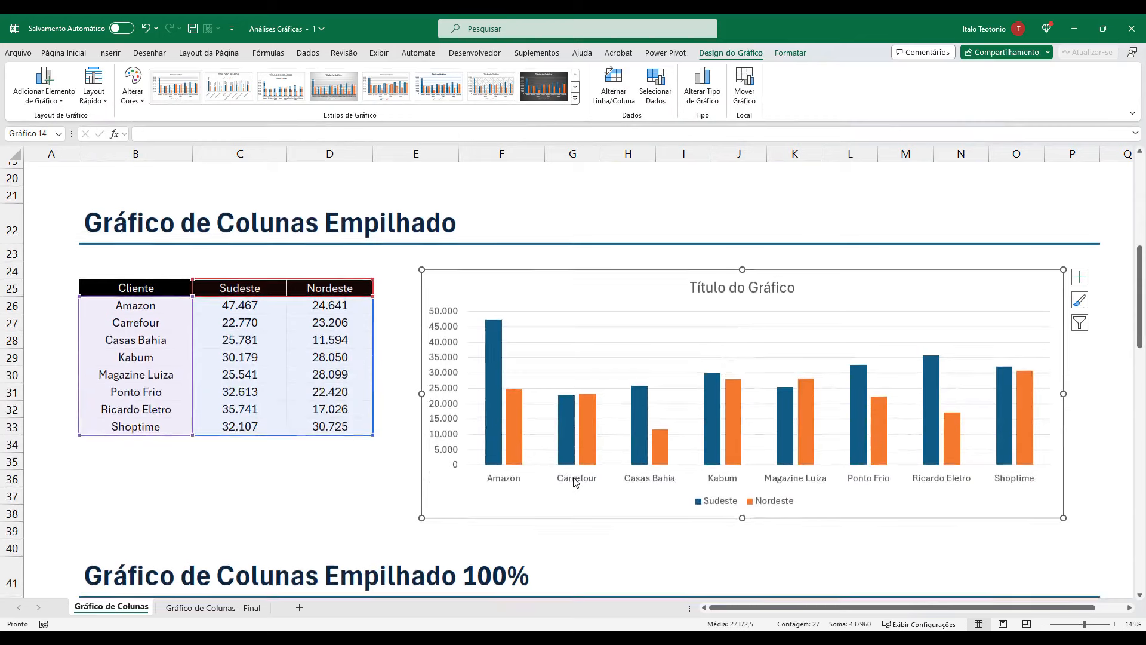
pyautogui.moveTo(476, 466); pyautogui.dragTo(529, 498)
pyautogui.press('Escape')
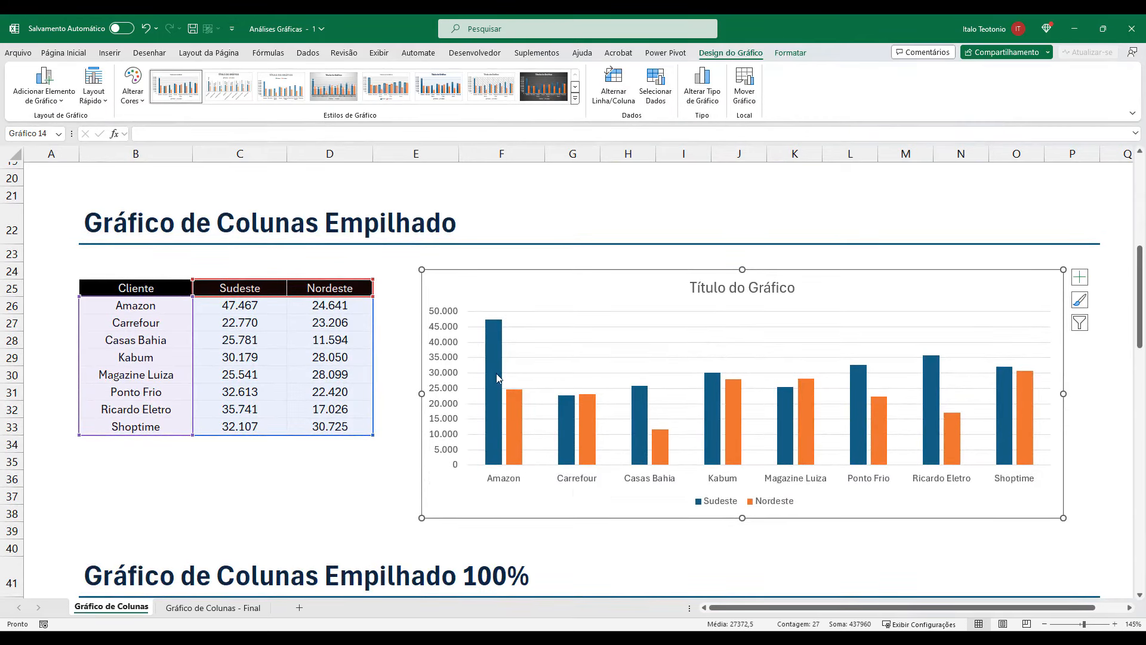
pyautogui.moveTo(471, 306)
pyautogui.mouseDown()
pyautogui.moveTo(553, 491)
pyautogui.moveTo(545, 507)
pyautogui.mouseUp()
pyautogui.press('Escape')
pyautogui.press('Escape')
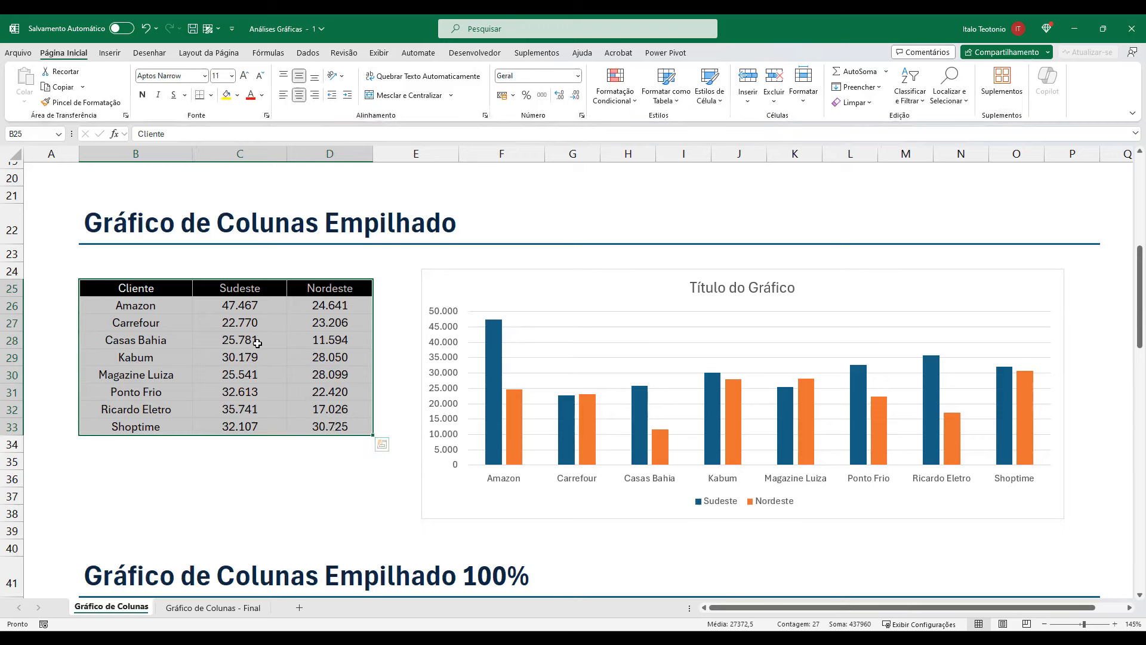
# - Change the client chart's type to Coluna Empilhada and extend the chart slightly toward the table
pyautogui.click(513, 274)
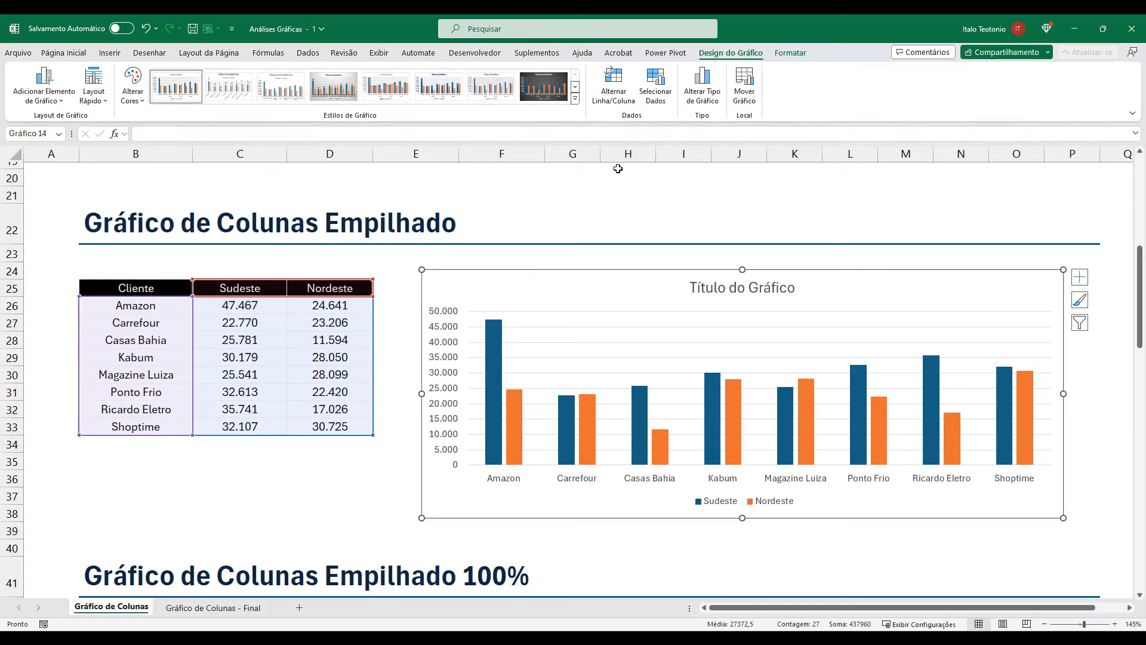
pyautogui.click(705, 95)
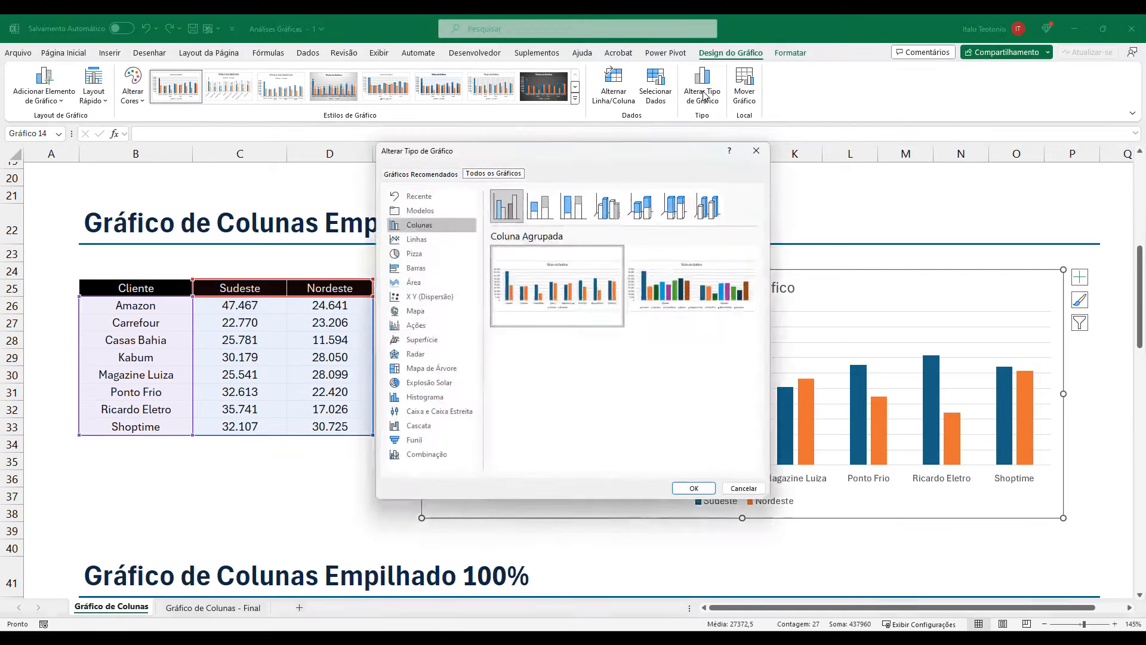
pyautogui.click(540, 209)
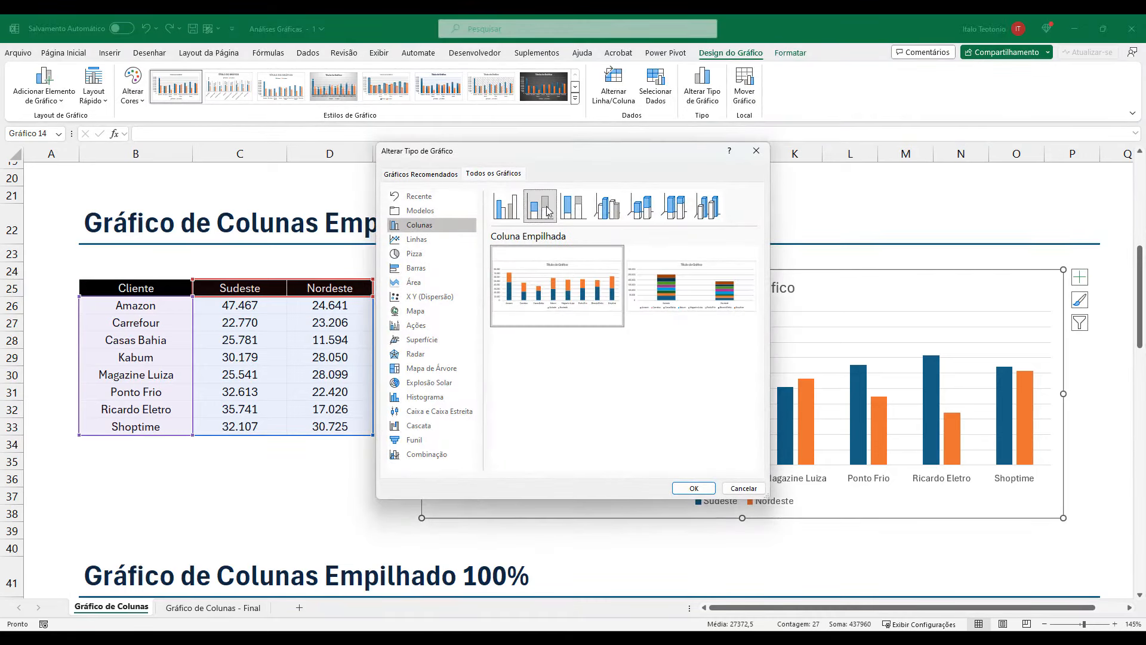
pyautogui.click(694, 488)
pyautogui.scroll(6, 669, 438)
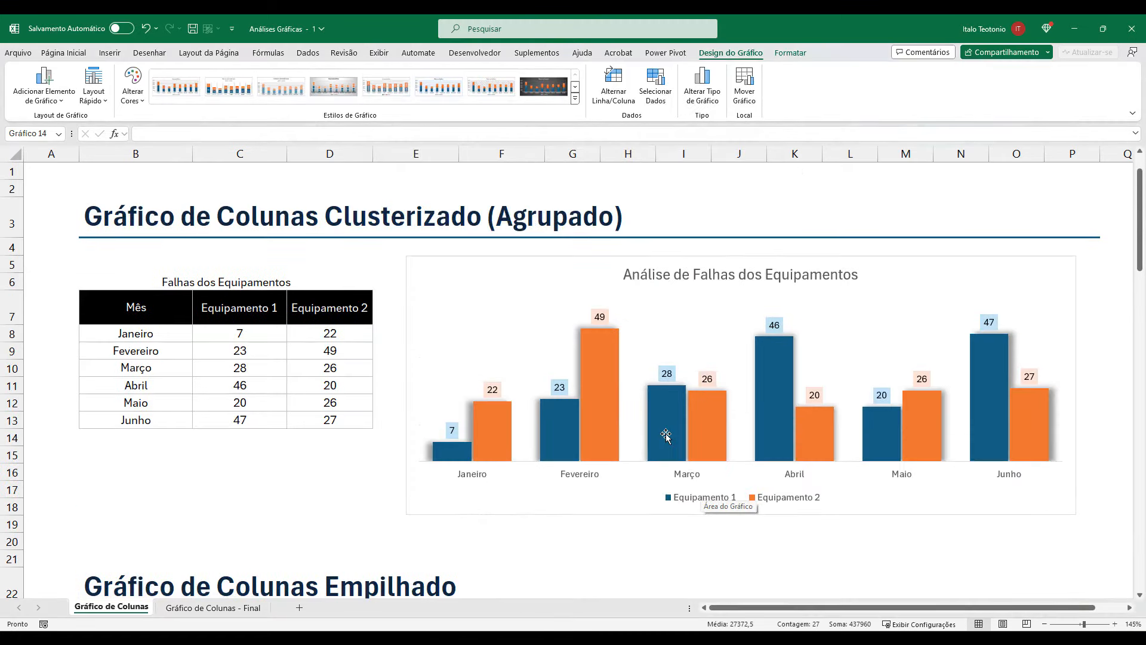
pyautogui.scroll(-6, 436, 454)
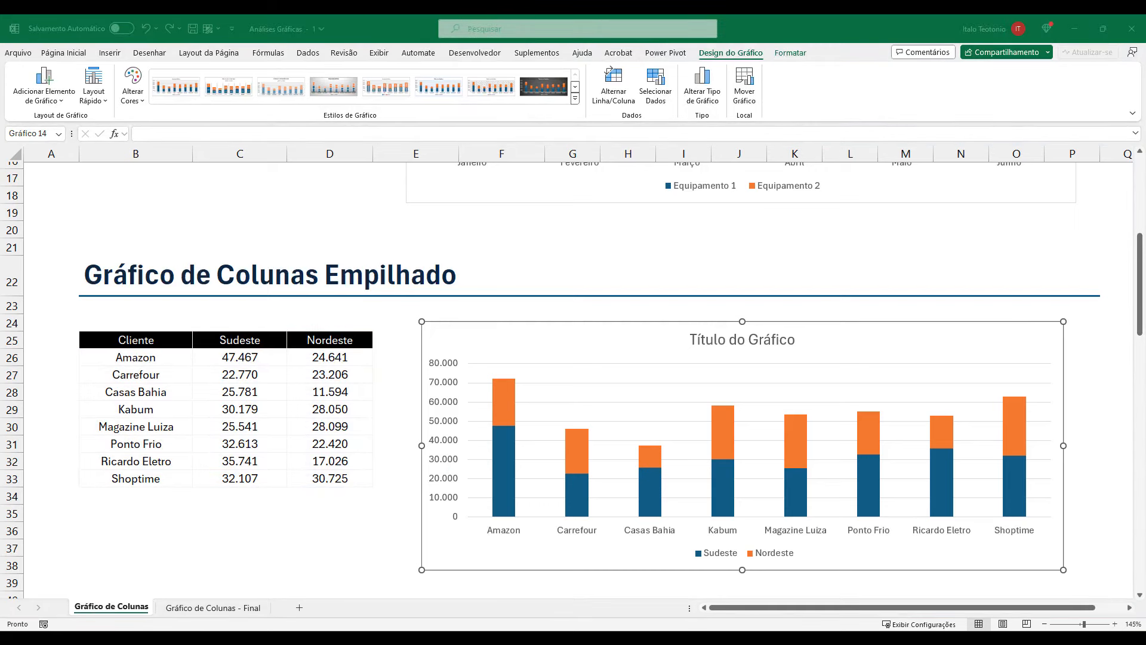
pyautogui.click(457, 393)
pyautogui.moveTo(103, 361); pyautogui.dragTo(67, 392)
pyautogui.moveTo(208, 361); pyautogui.dragTo(187, 381)
pyautogui.moveTo(302, 358); pyautogui.dragTo(275, 377)
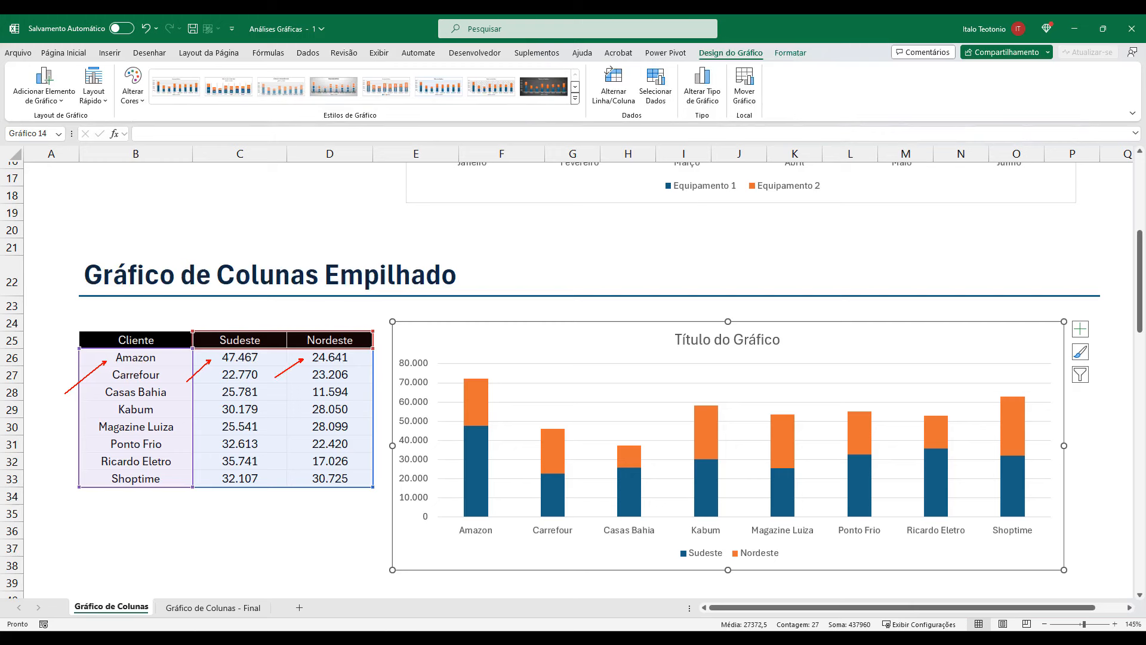
pyautogui.press('Escape')
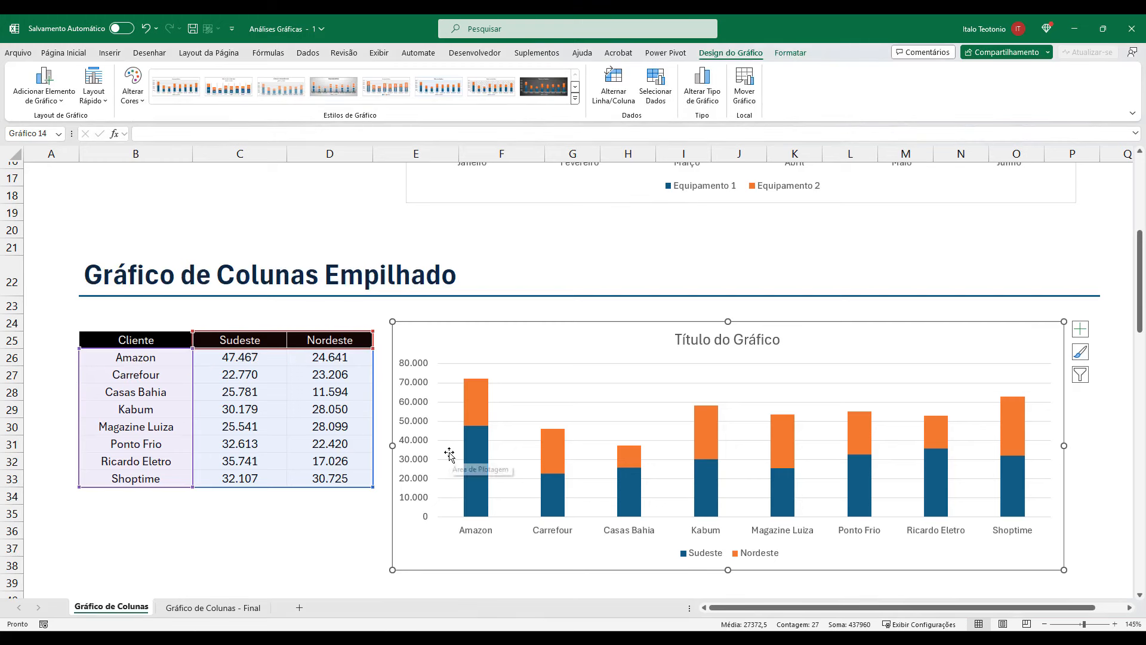
pyautogui.moveTo(477, 468)
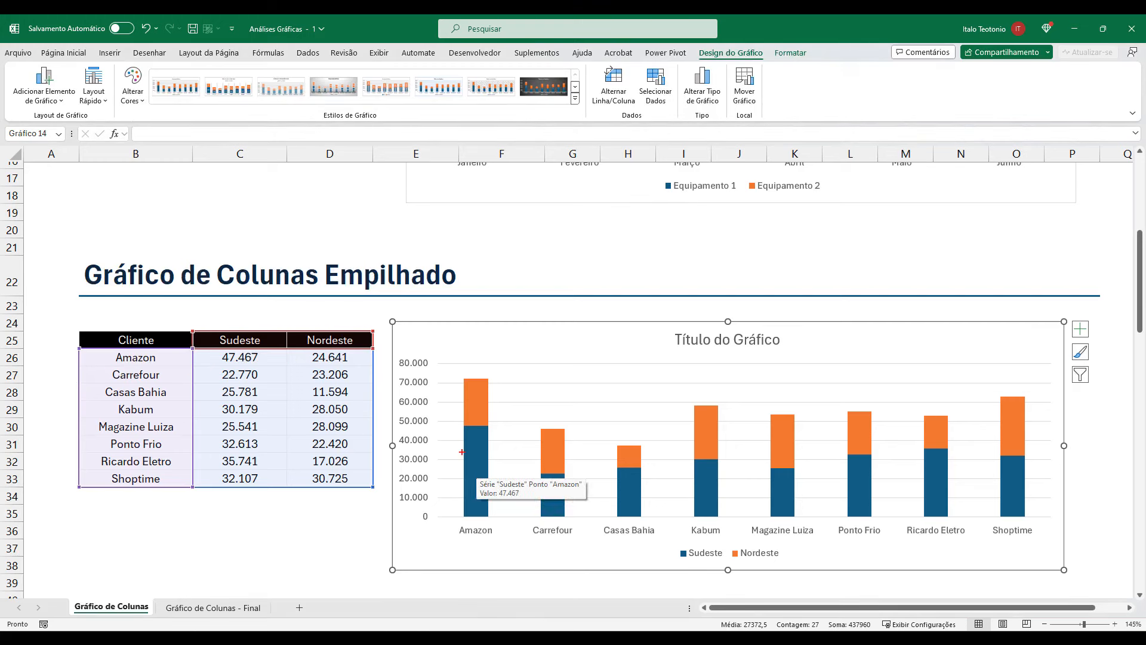
pyautogui.moveTo(457, 424); pyautogui.dragTo(478, 464)
pyautogui.moveTo(477, 463); pyautogui.dragTo(506, 520)
pyautogui.moveTo(454, 375); pyautogui.dragTo(503, 426)
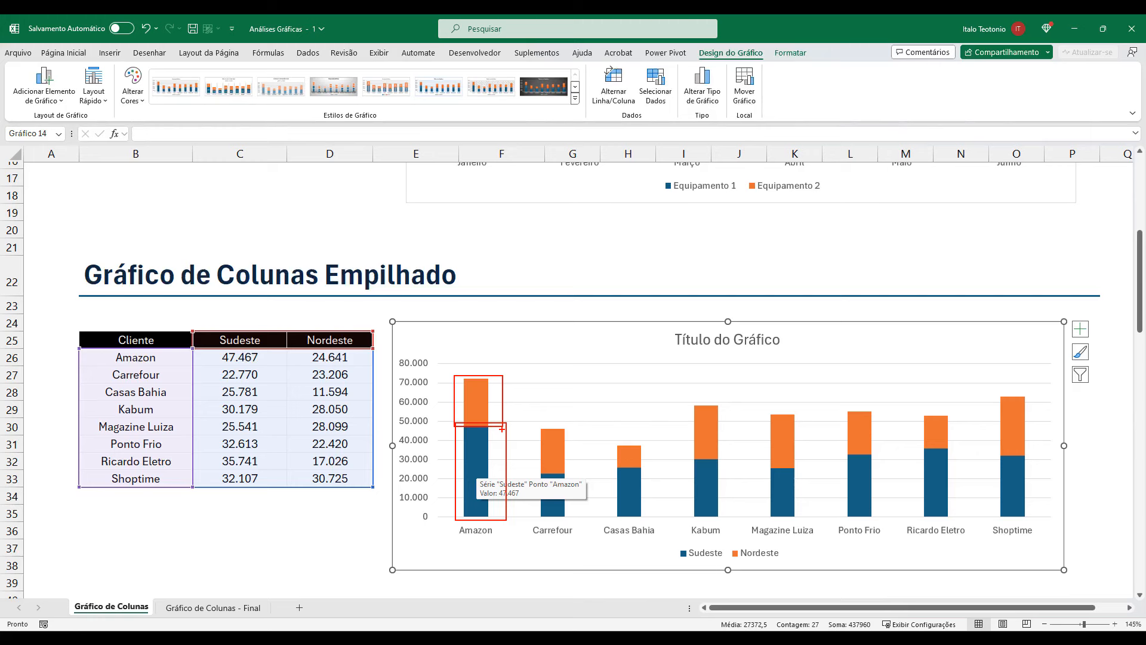
pyautogui.press('Escape')
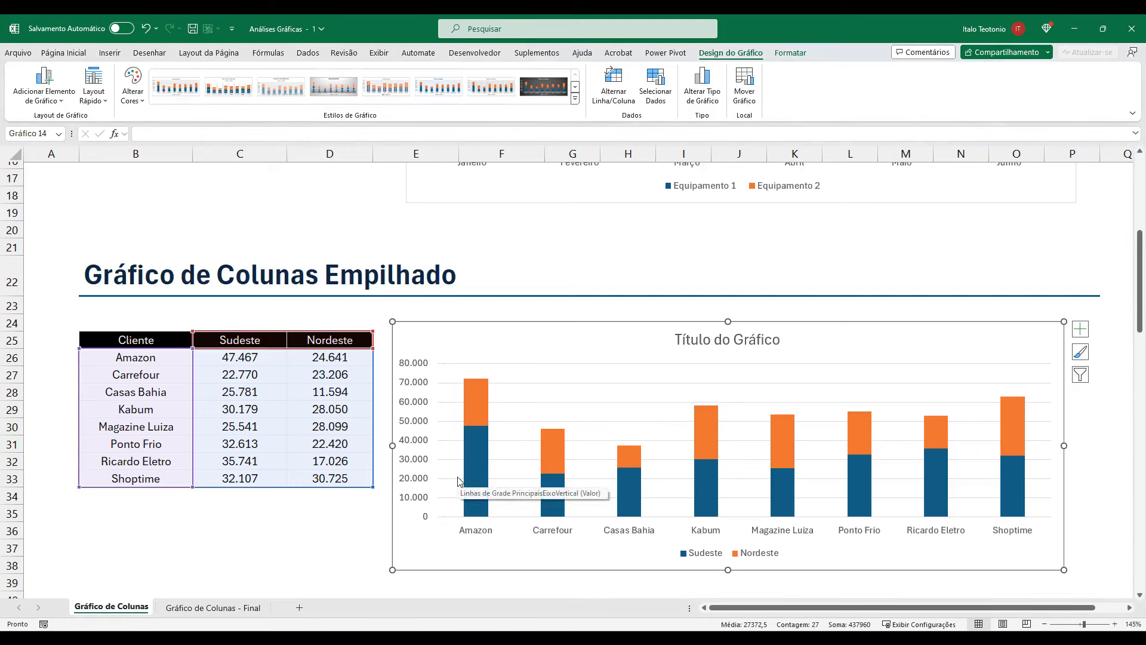
# - Set the gap width of the Sudeste series in the stacked column chart to 50%
pyautogui.click(476, 415)
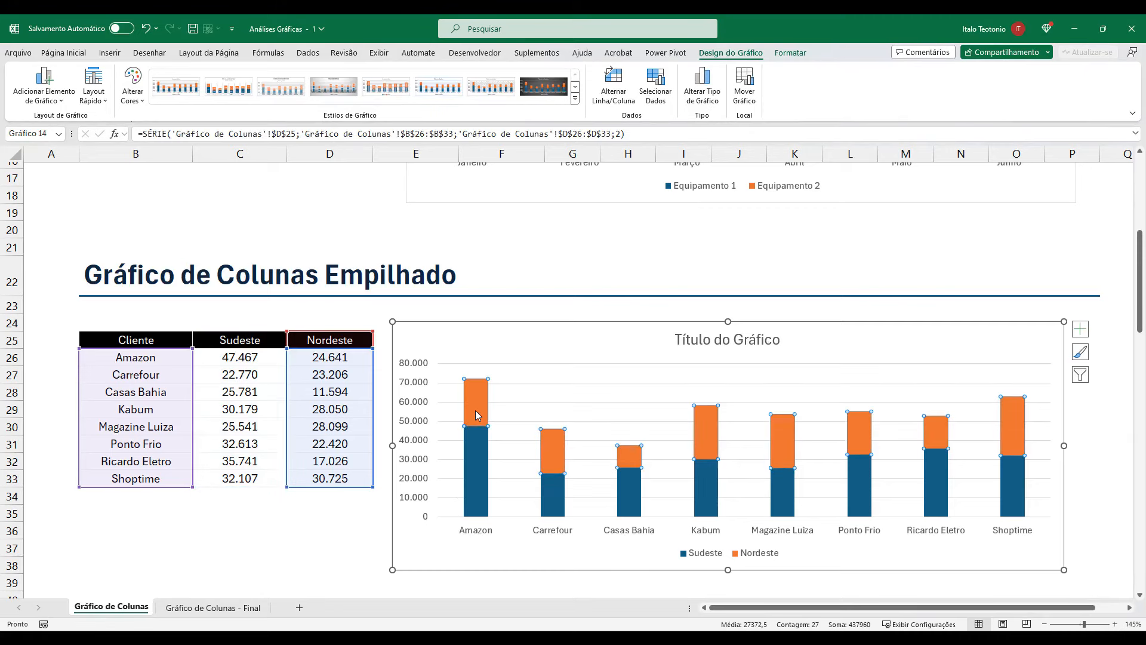
pyautogui.rightClick(473, 448)
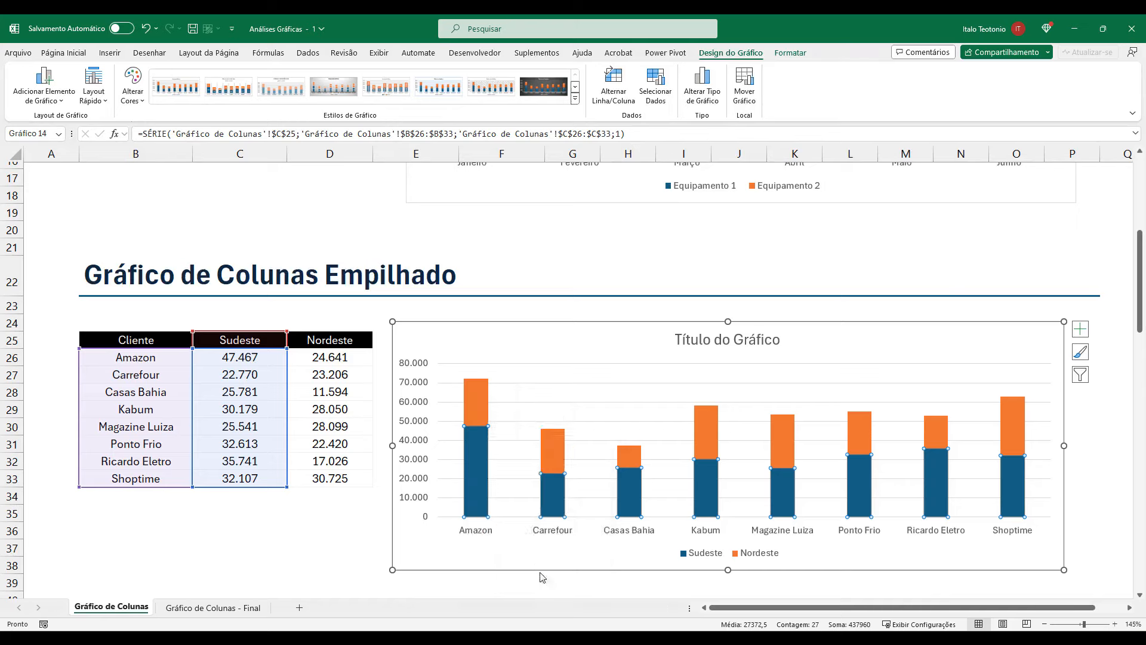
pyautogui.click(538, 573)
pyautogui.moveTo(1114, 306); pyautogui.dragTo(1004, 296)
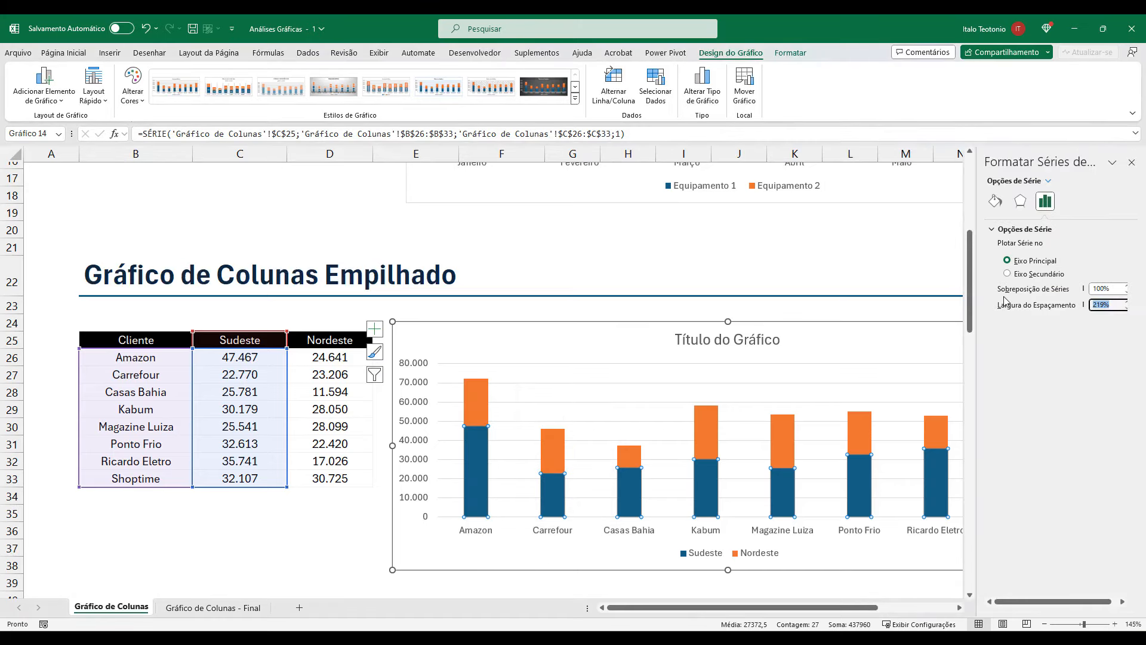
pyautogui.press('BackSpace')
pyautogui.write('50')
pyautogui.press('Return')
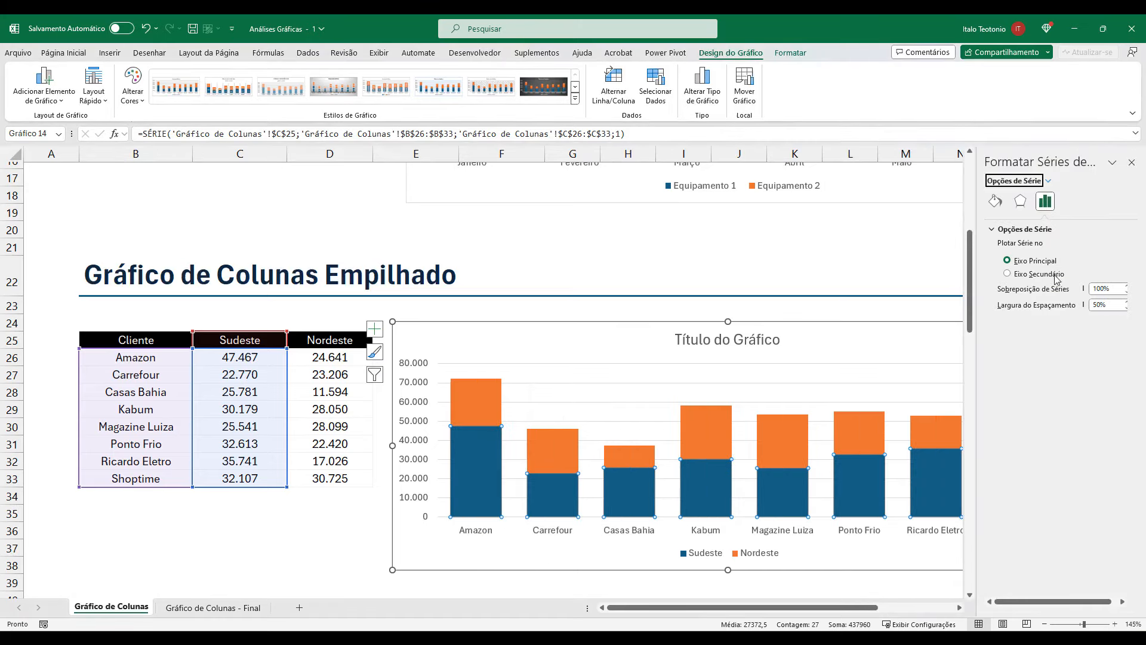
pyautogui.click(1132, 162)
# - Add data labels to both the Sudeste and Nordeste series of the stacked column chart
pyautogui.rightClick(514, 468)
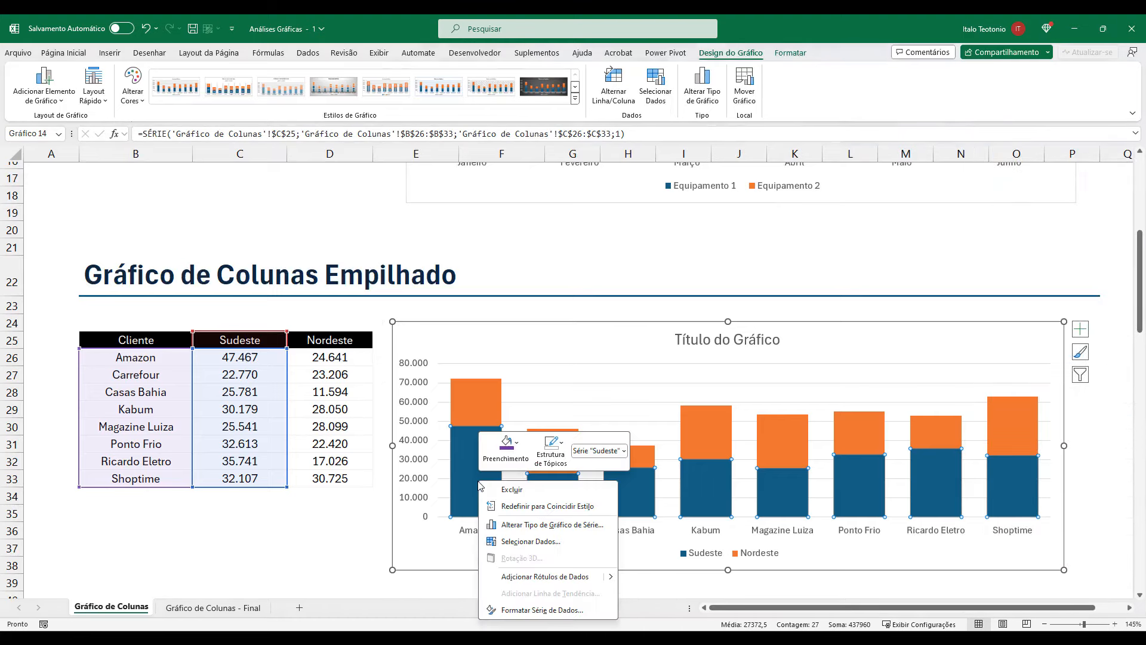
pyautogui.press('Escape')
pyautogui.rightClick(479, 401)
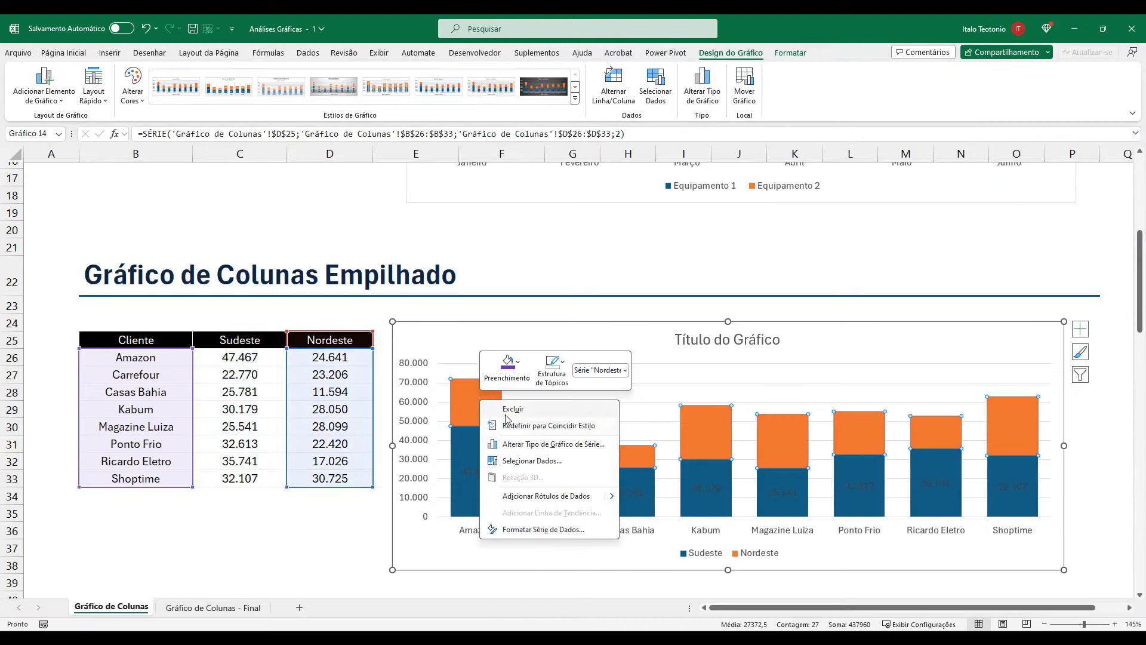
pyautogui.click(553, 494)
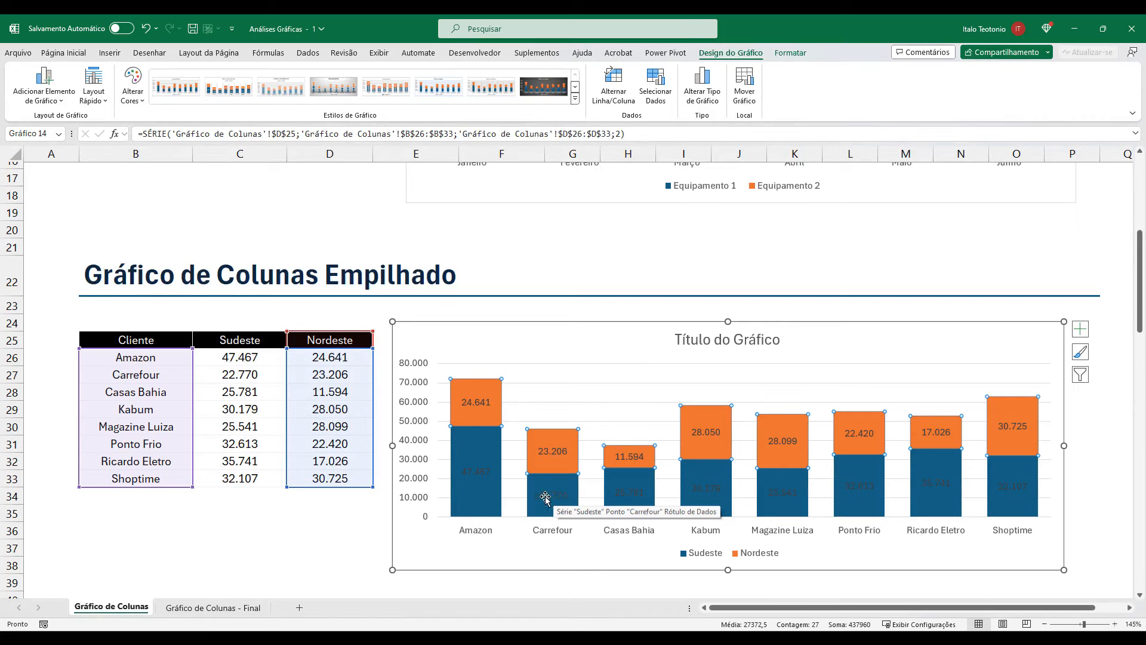
# - Set the font color of the Sudeste and Nordeste data labels to white
pyautogui.click(484, 471)
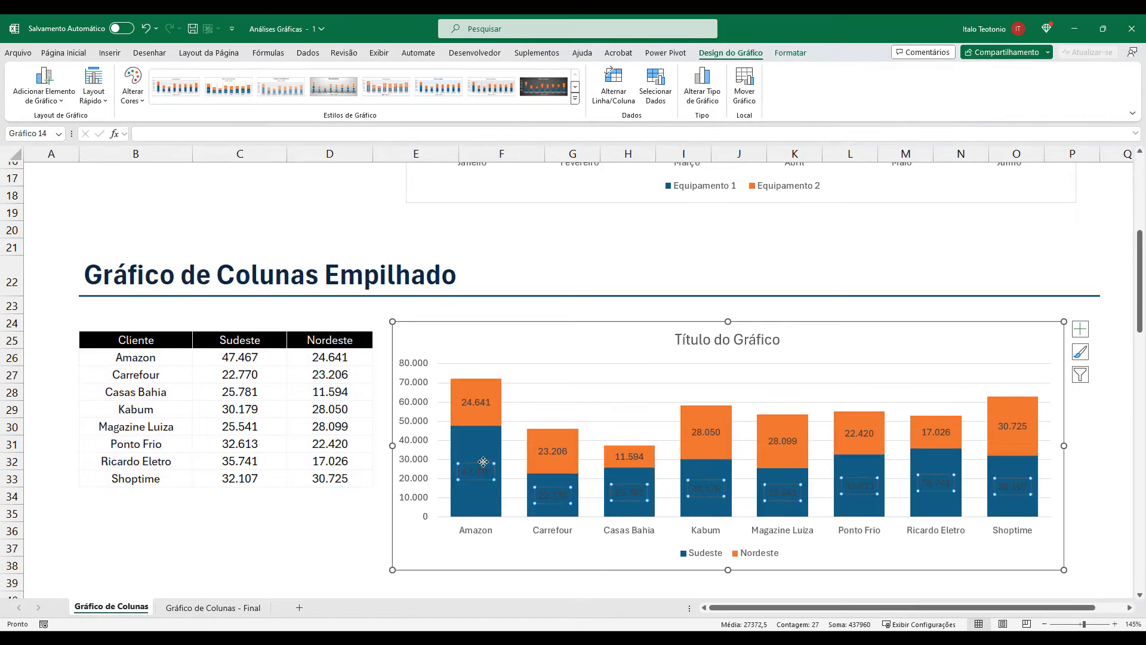
pyautogui.click(64, 53)
pyautogui.click(250, 96)
pyautogui.click(476, 402)
pyautogui.click(250, 96)
# - Replace the stacked column chart's title with "Análise de Composição dos Pedidos" and close the title formatting options
pyautogui.click(574, 341)
pyautogui.doubleClick(716, 342)
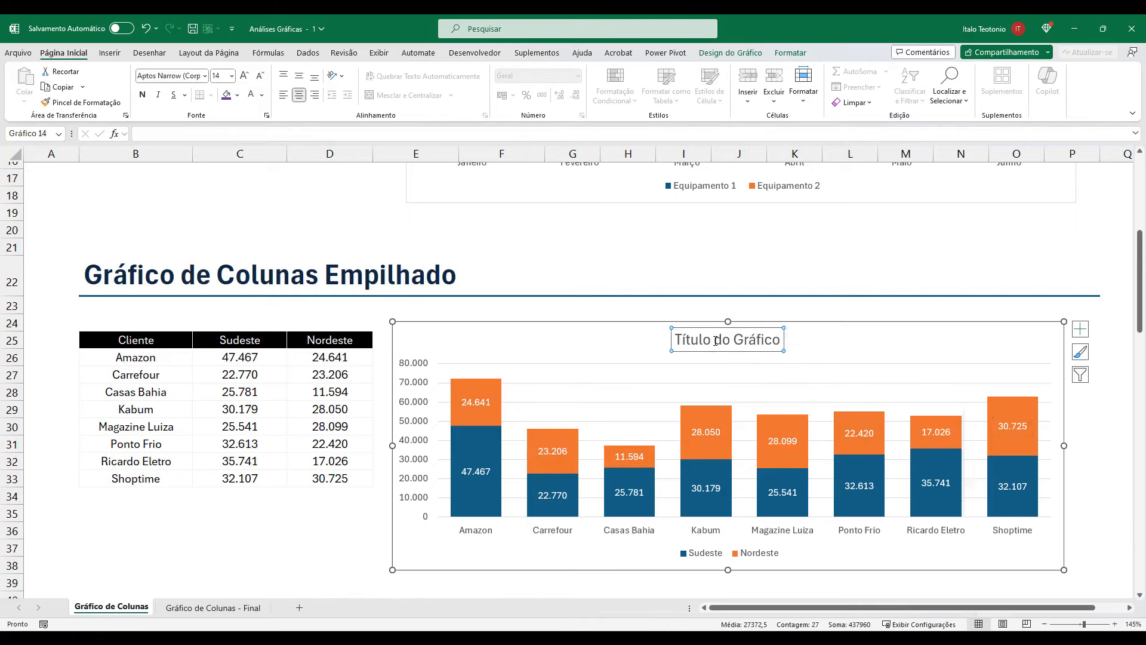
pyautogui.hotkey('ctrl', 'a')
pyautogui.press('BackSpace')
pyautogui.write('Anál')
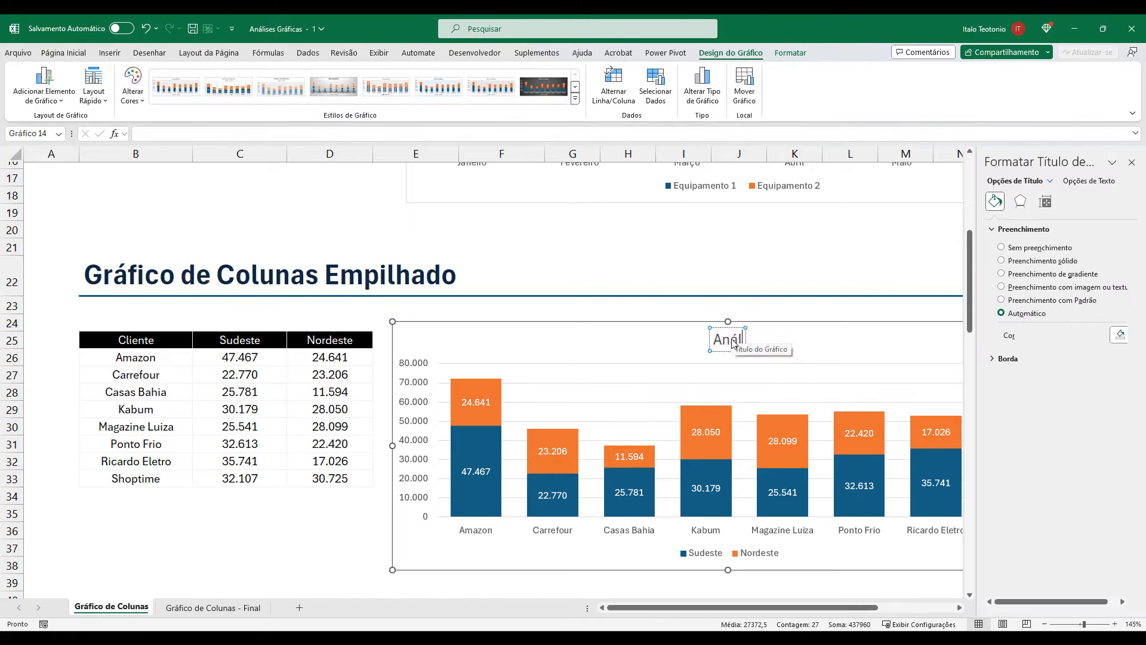
pyautogui.write('ise de Compo')
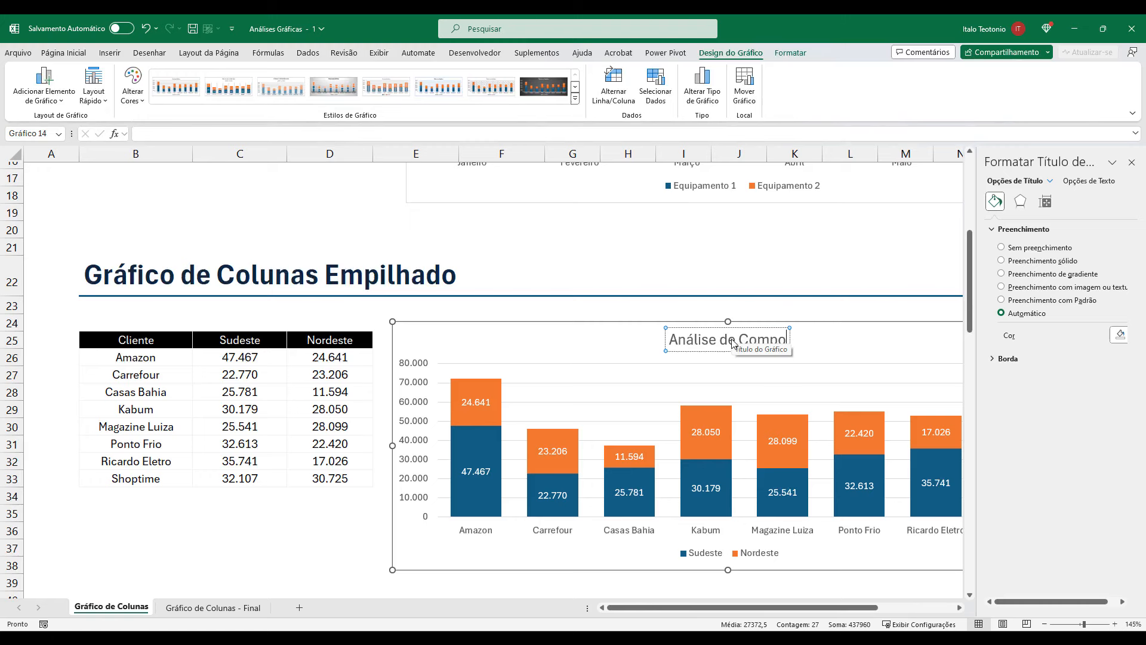
pyautogui.write('sicão dos Pedidos')
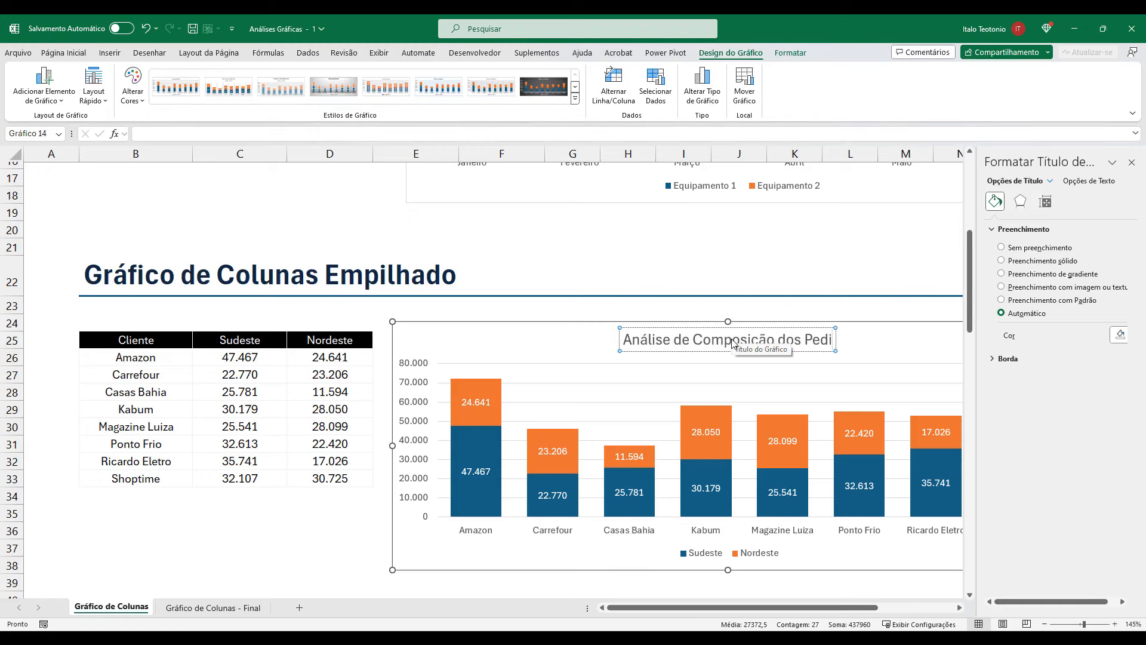
pyautogui.click(1132, 162)
pyautogui.click(356, 526)
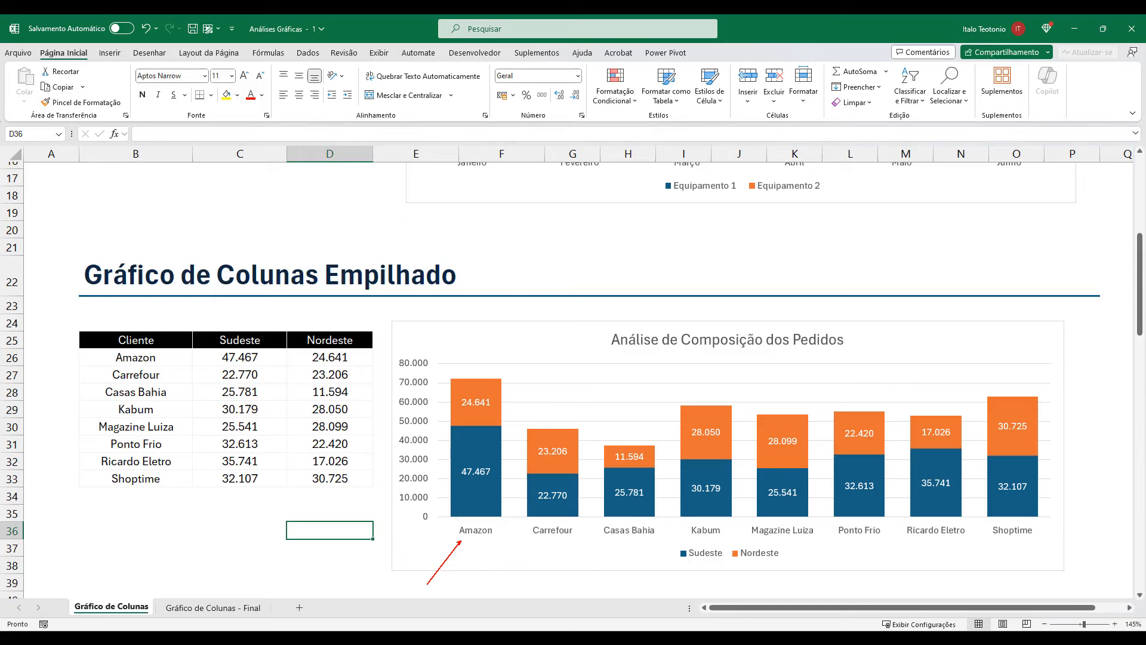
pyautogui.moveTo(447, 382)
pyautogui.mouseDown()
pyautogui.moveTo(506, 418)
pyautogui.moveTo(523, 543)
pyautogui.mouseUp()
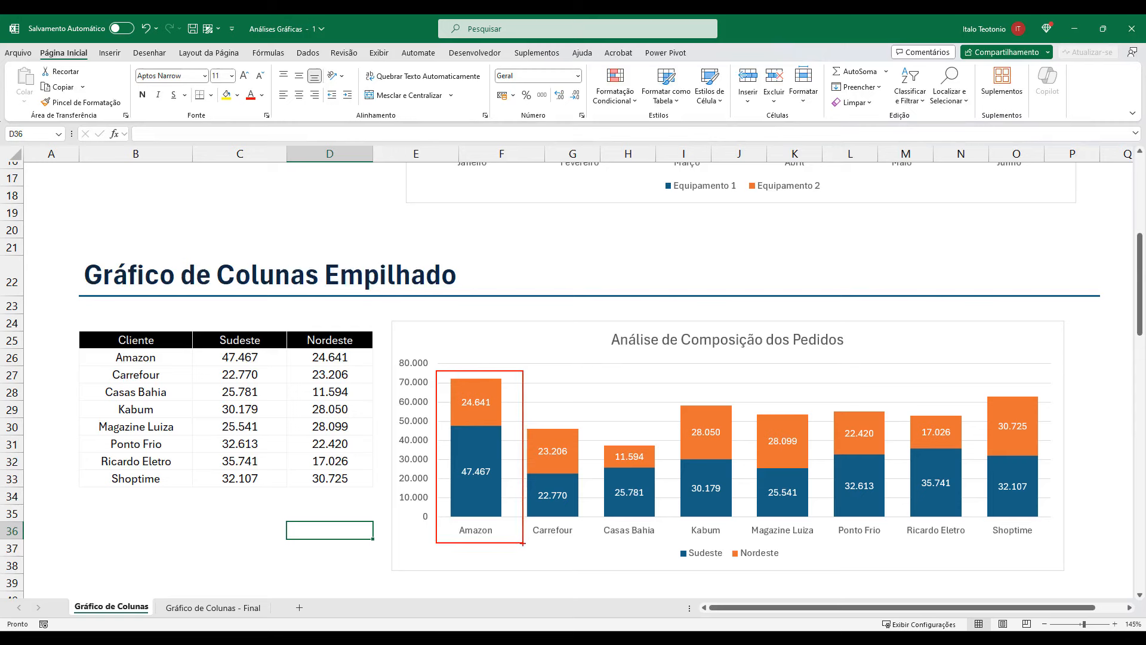
pyautogui.press('Escape')
pyautogui.hotkey('ctrl', '2')
pyautogui.moveTo(436, 393); pyautogui.dragTo(415, 408)
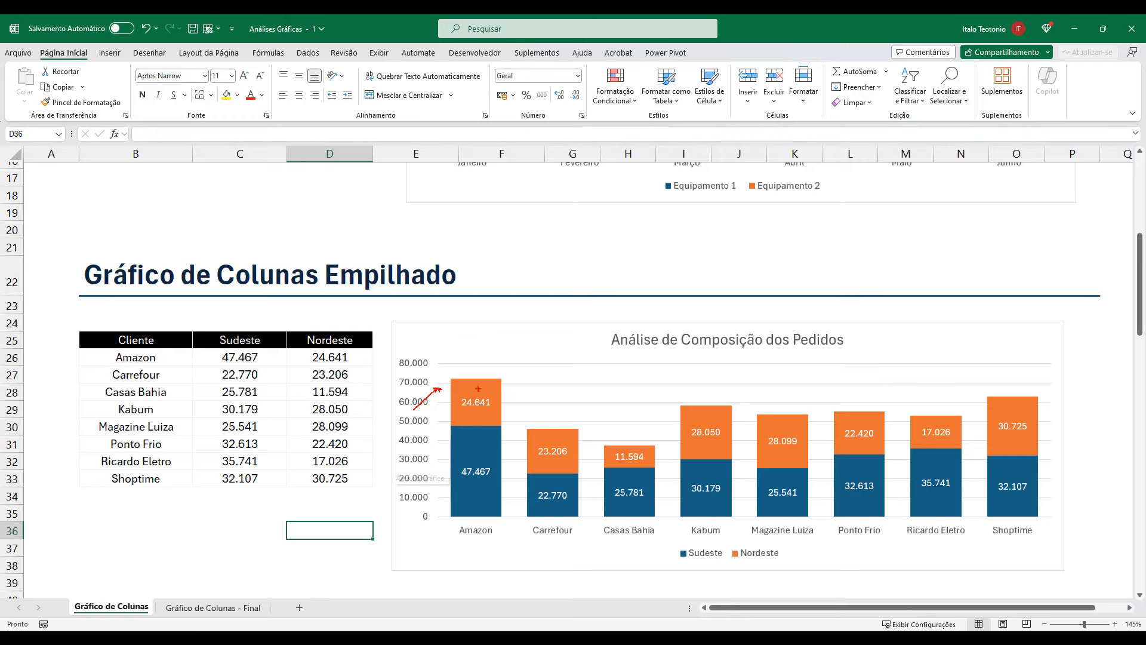
pyautogui.moveTo(393, 343)
pyautogui.mouseDown()
pyautogui.moveTo(427, 439)
pyautogui.moveTo(438, 542)
pyautogui.mouseUp()
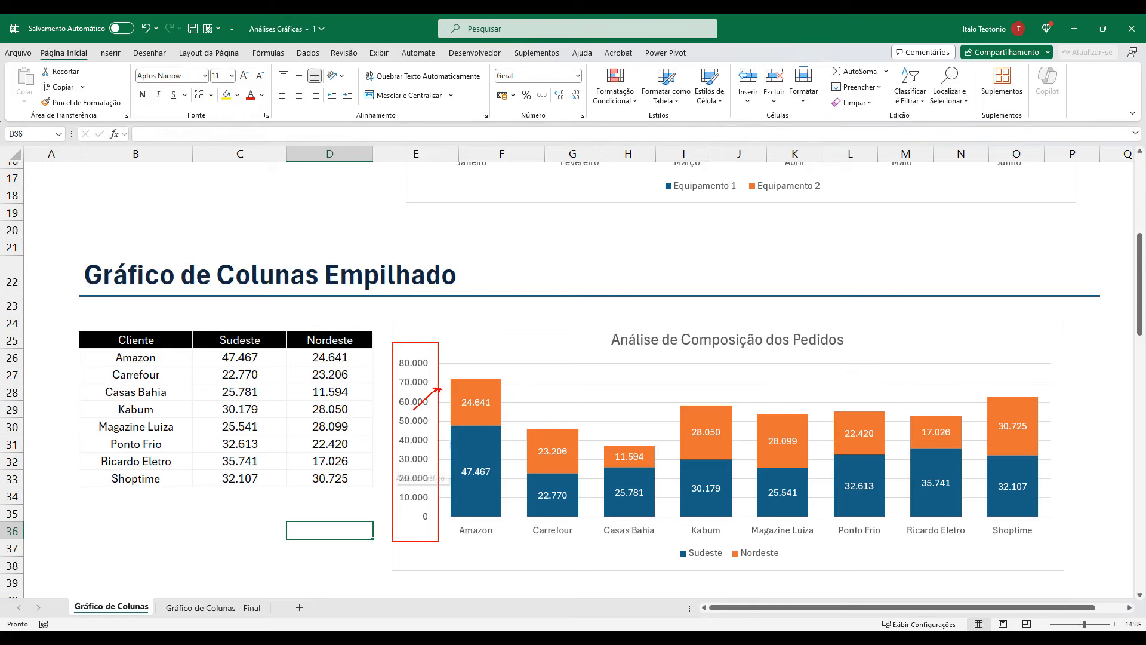
pyautogui.press('Escape')
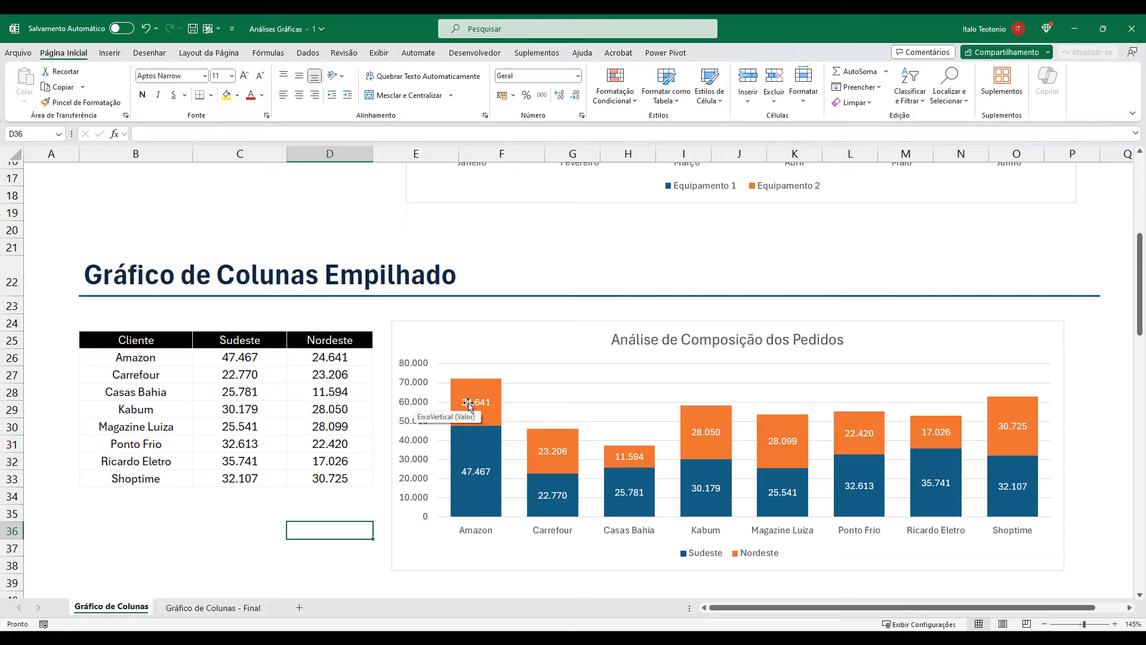
# - Widen the stacked column chart to about the end of the section's heading line and add Horizontal Secundário gridlines
pyautogui.click(1058, 456)
pyautogui.moveTo(1064, 446); pyautogui.dragTo(1096, 445)
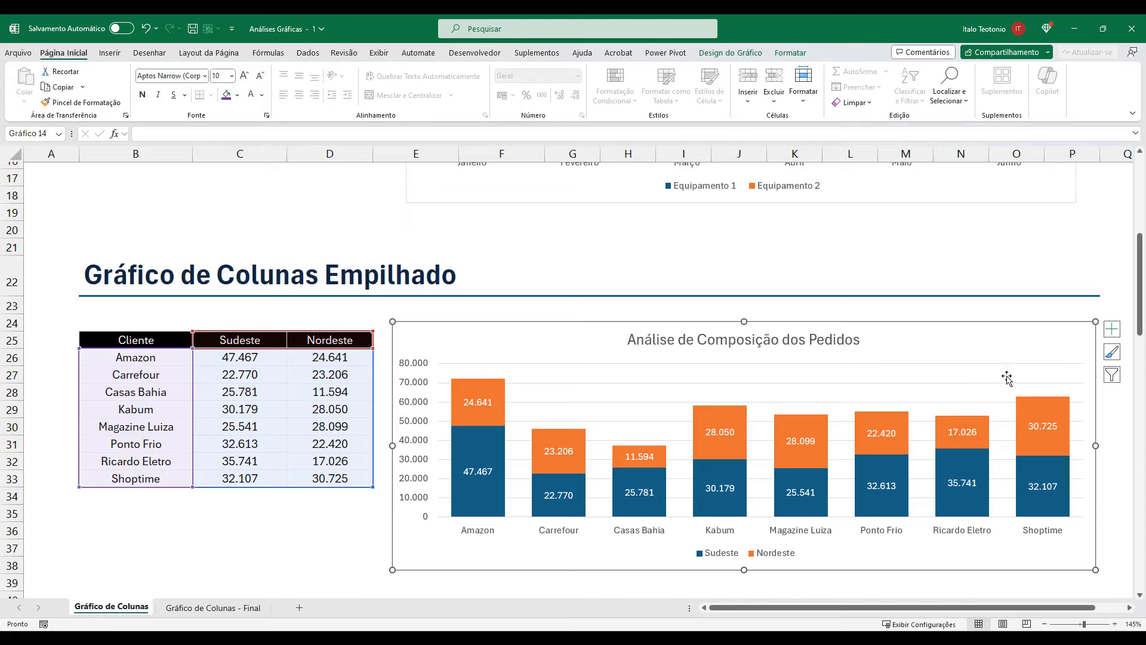
pyautogui.click(1111, 330)
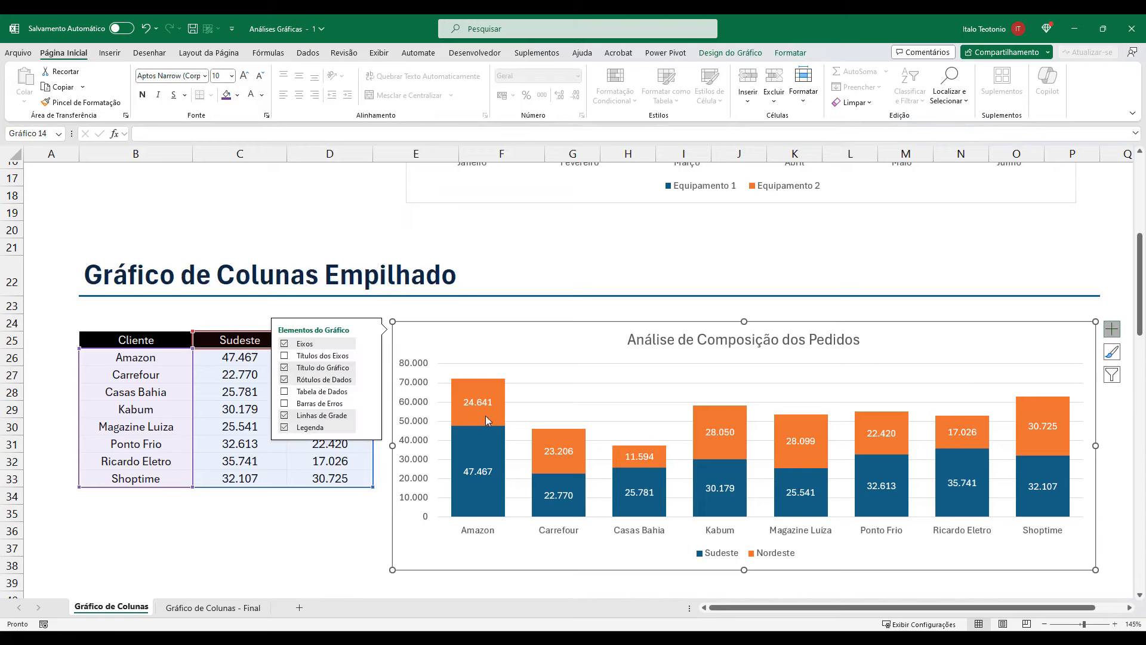
pyautogui.click(369, 415)
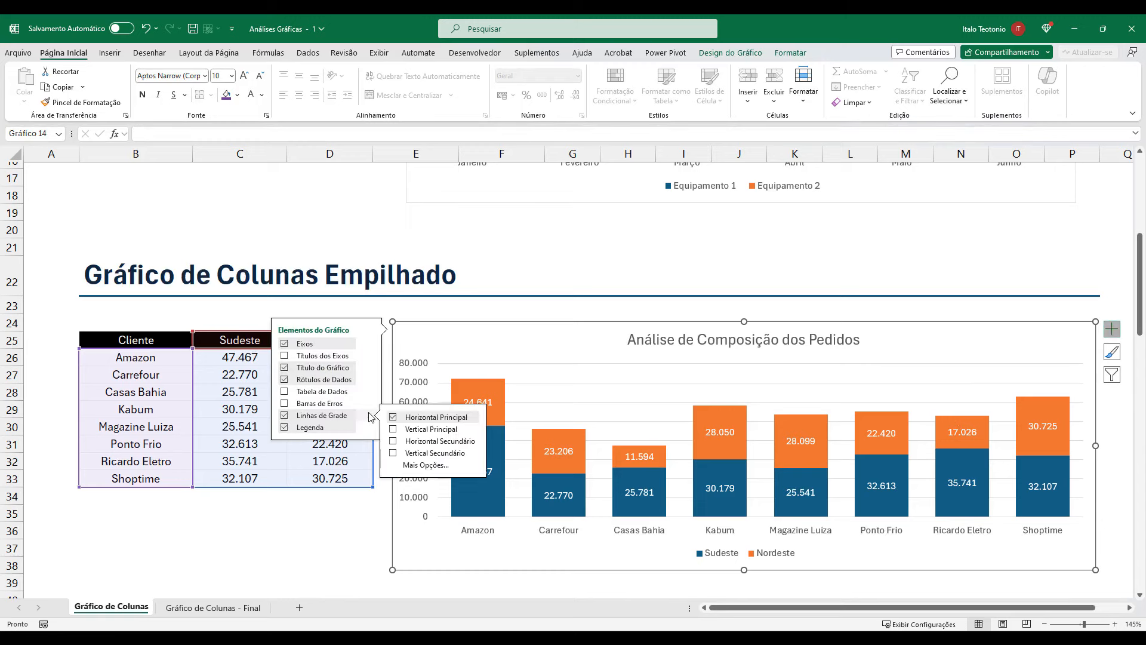
pyautogui.click(393, 442)
pyautogui.click(349, 541)
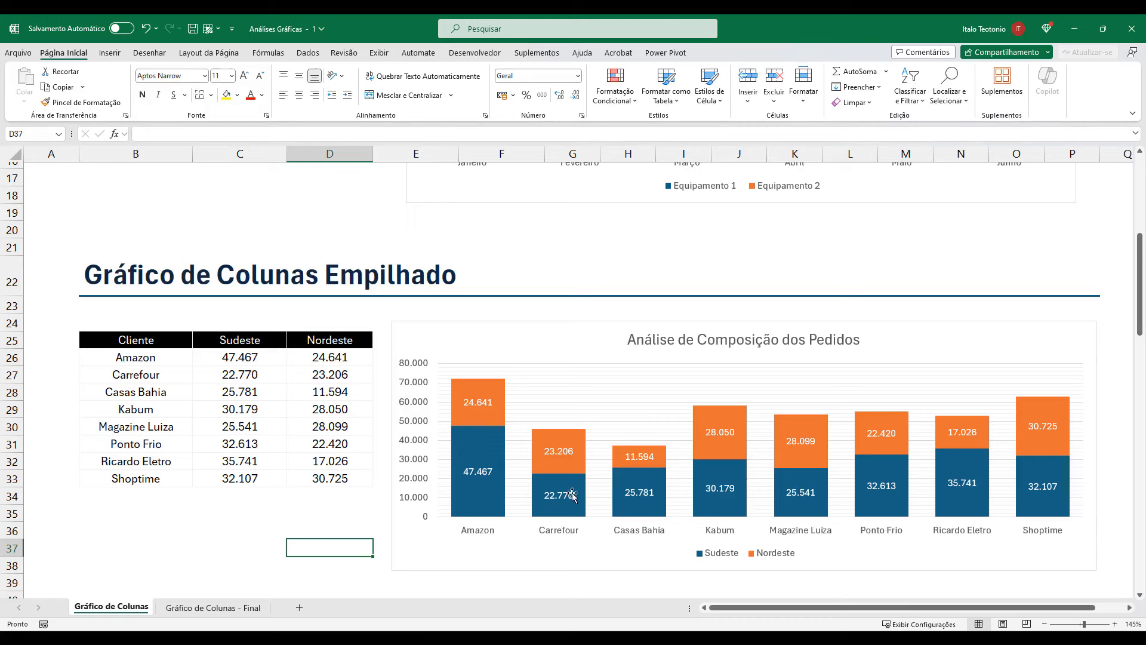
pyautogui.moveTo(534, 450)
pyautogui.click(524, 425)
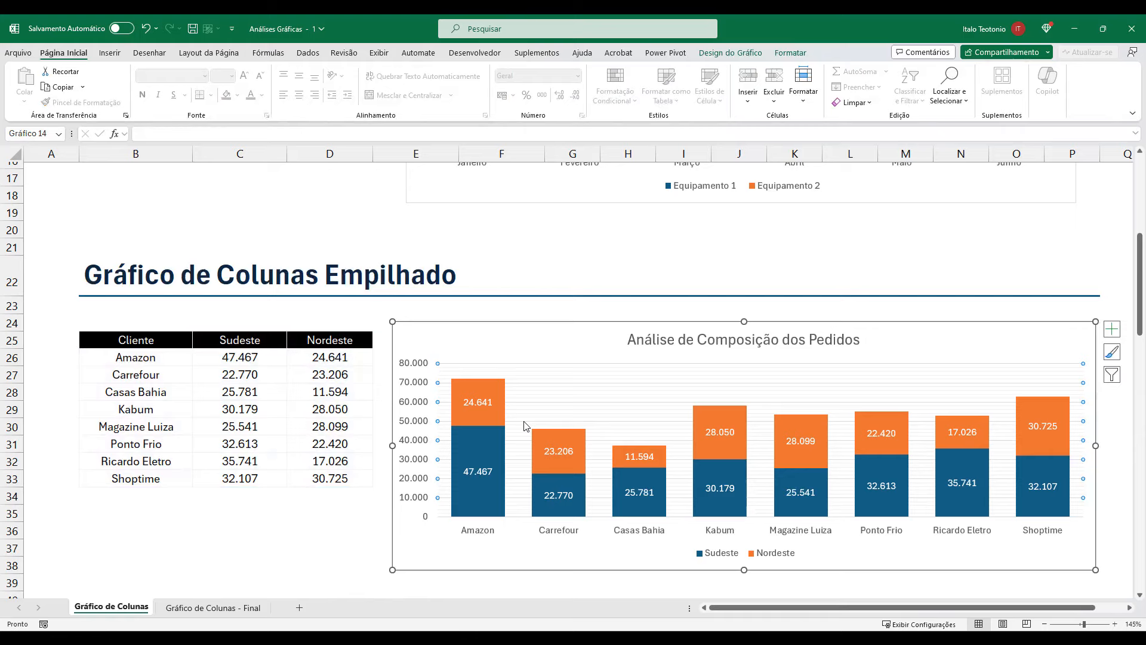
pyautogui.click(330, 565)
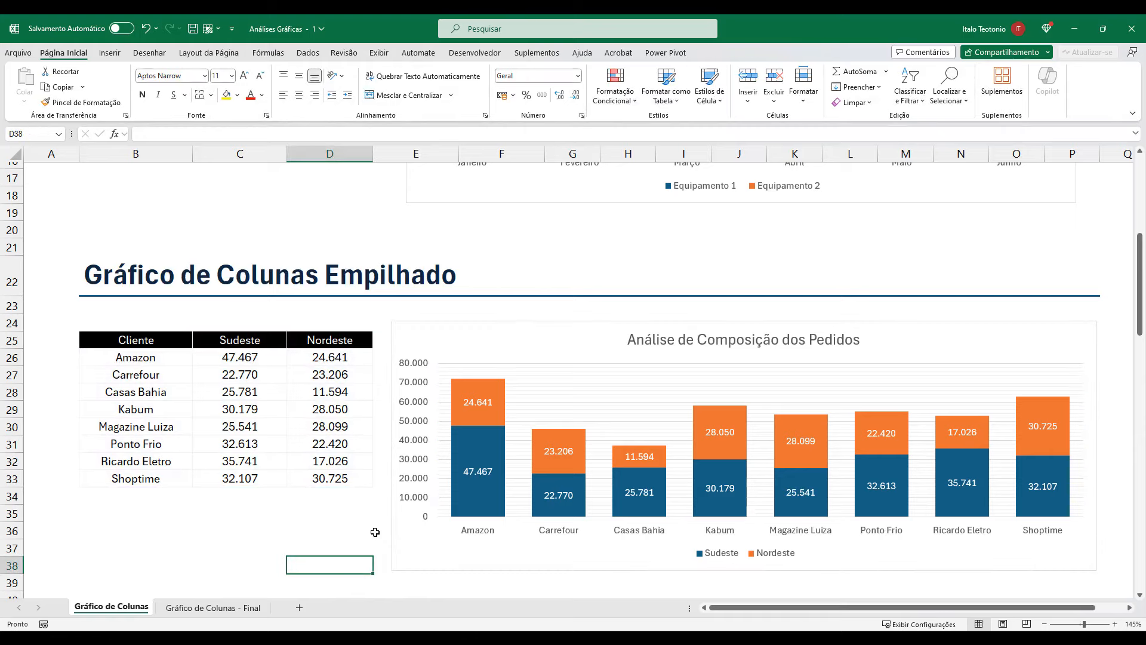
# - Apply a solid black theme line style to the main horizontal gridlines of the stacked column chart
pyautogui.click(446, 408)
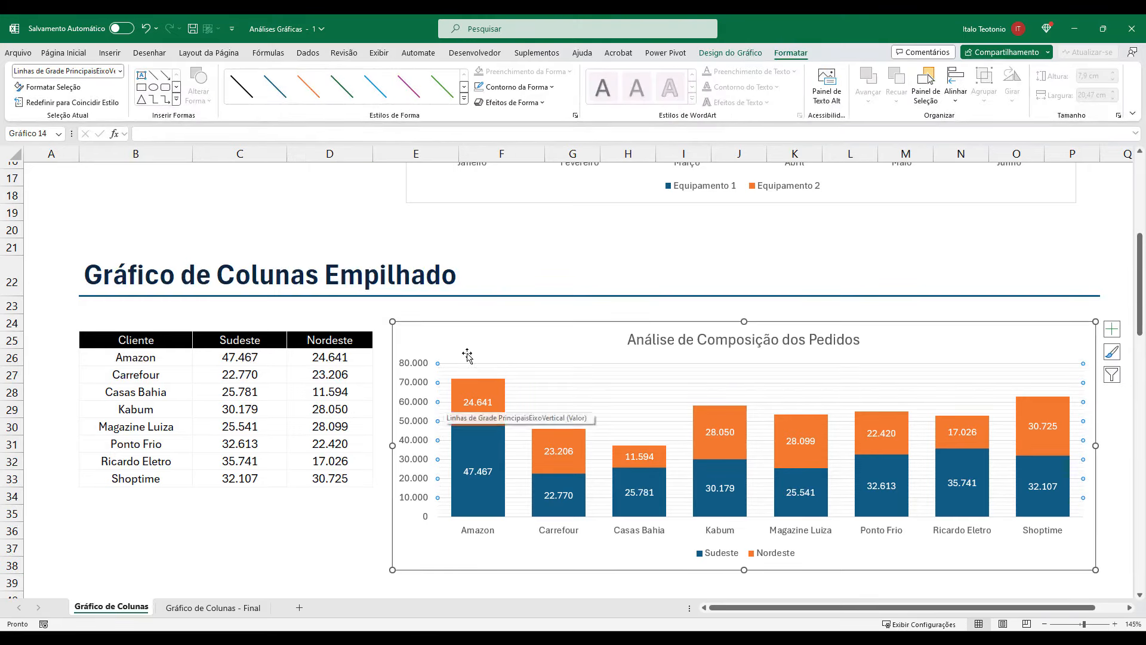
pyautogui.click(464, 98)
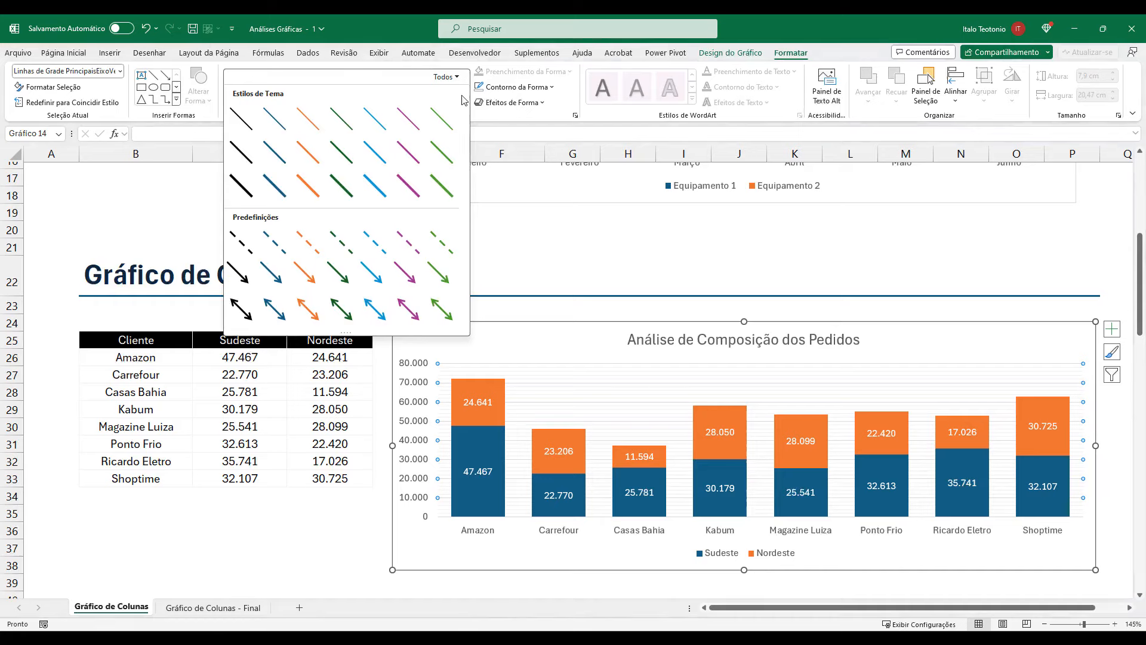
pyautogui.click(251, 126)
pyautogui.click(301, 543)
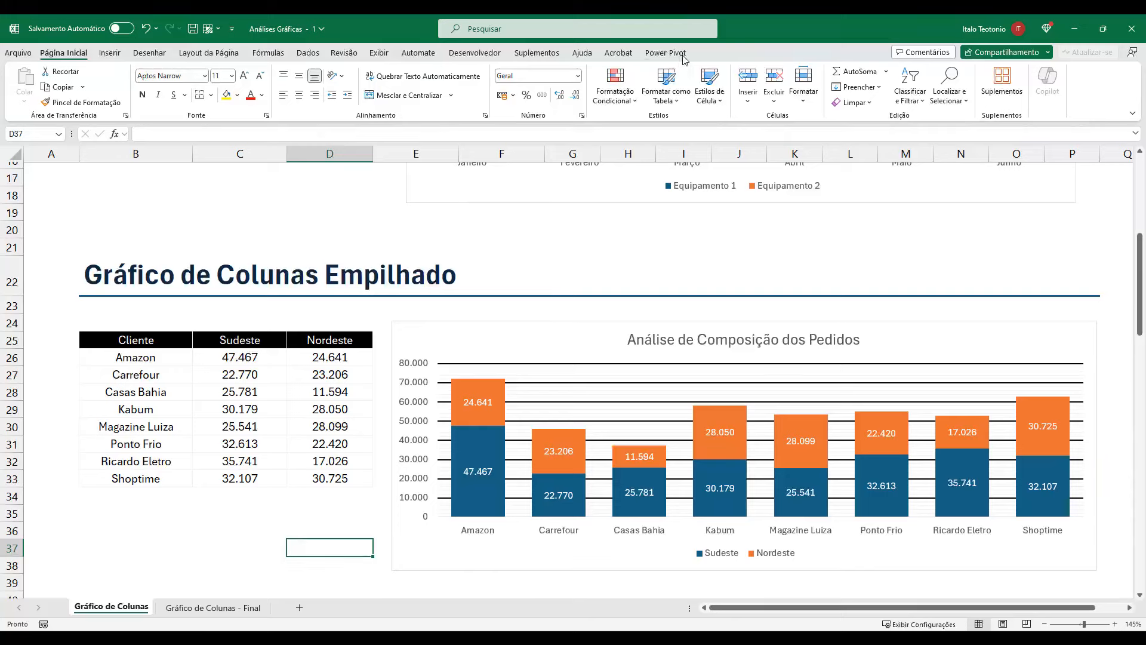
# - Set the dash type of the stacked chart's main horizontal gridlines to a dashed line
pyautogui.click(535, 384)
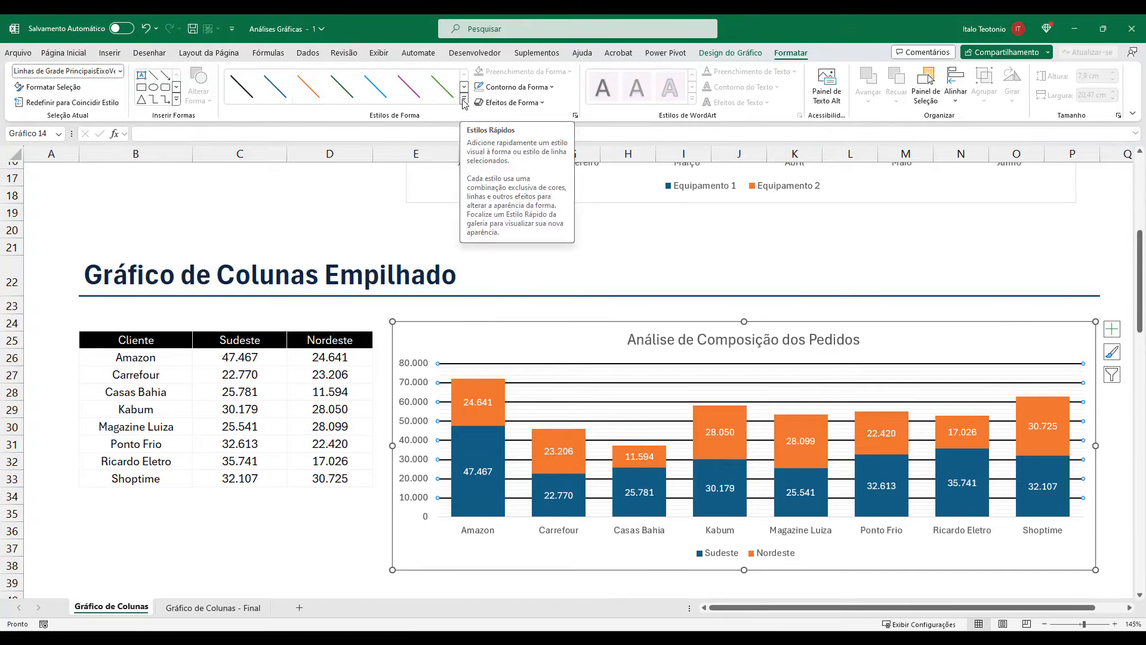
pyautogui.click(53, 88)
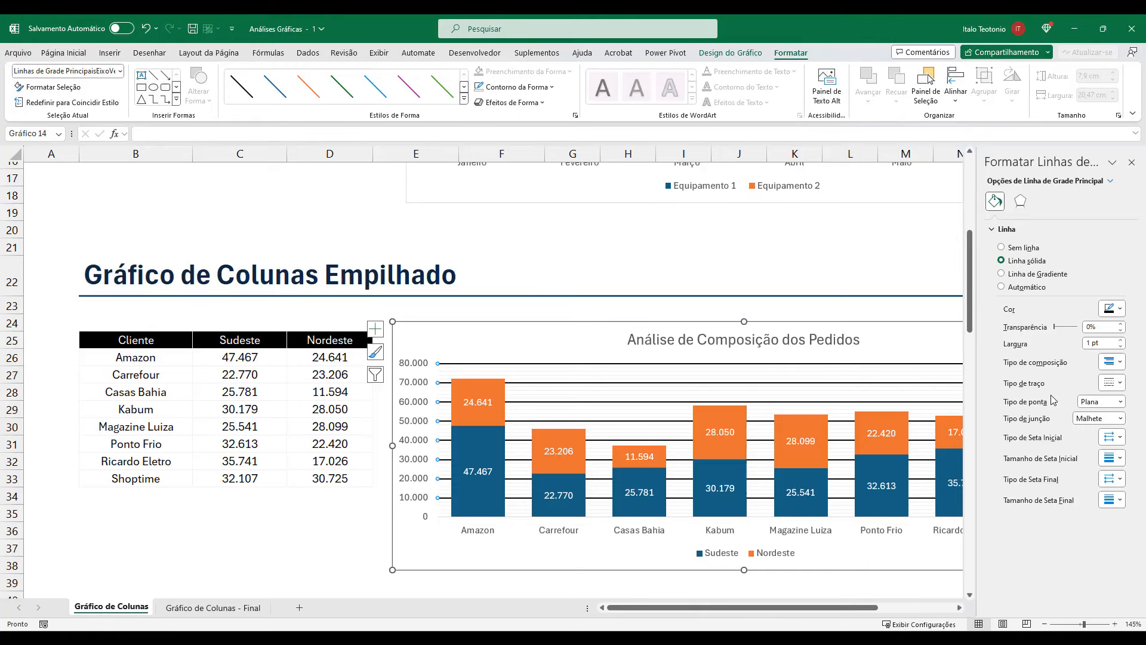
pyautogui.click(1109, 384)
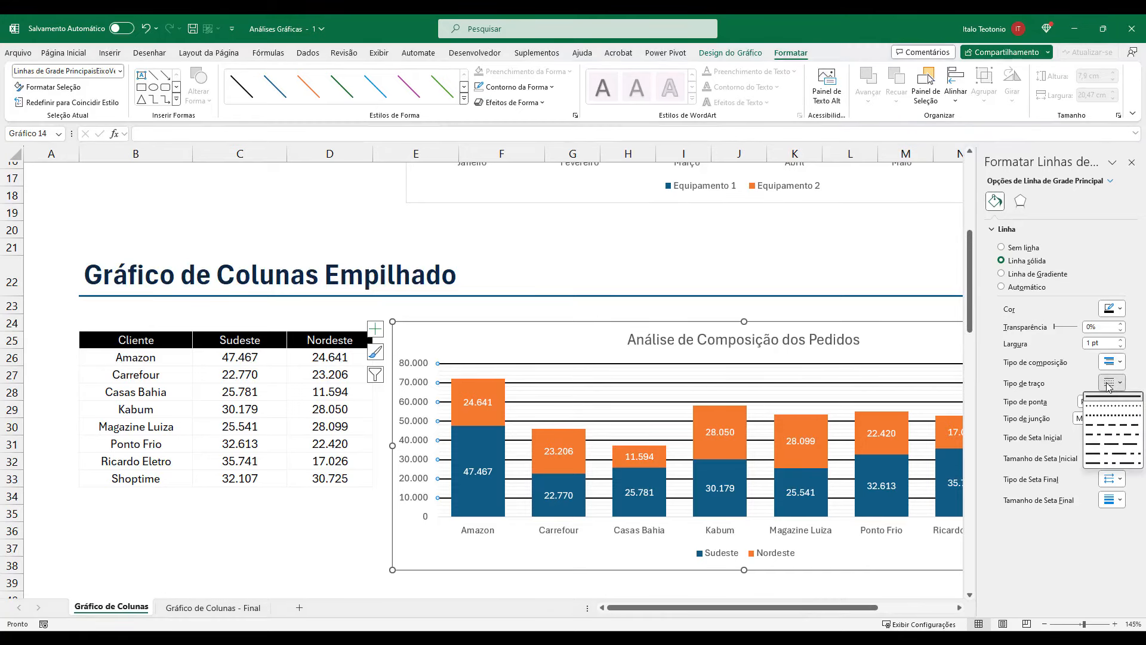
pyautogui.click(1112, 426)
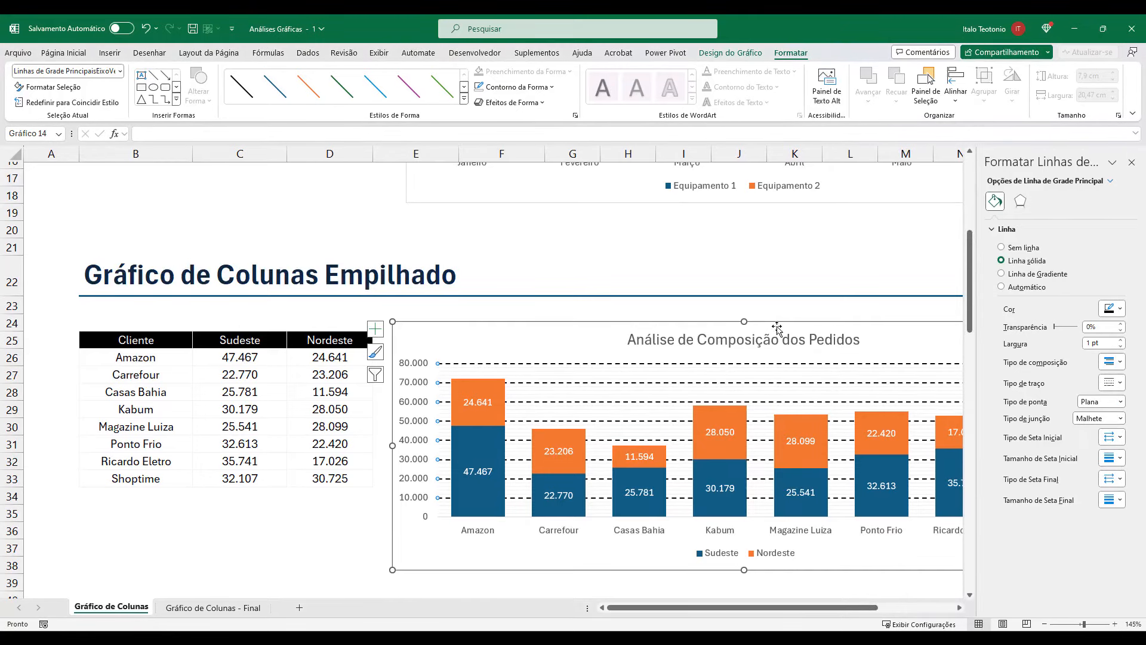
pyautogui.click(382, 497)
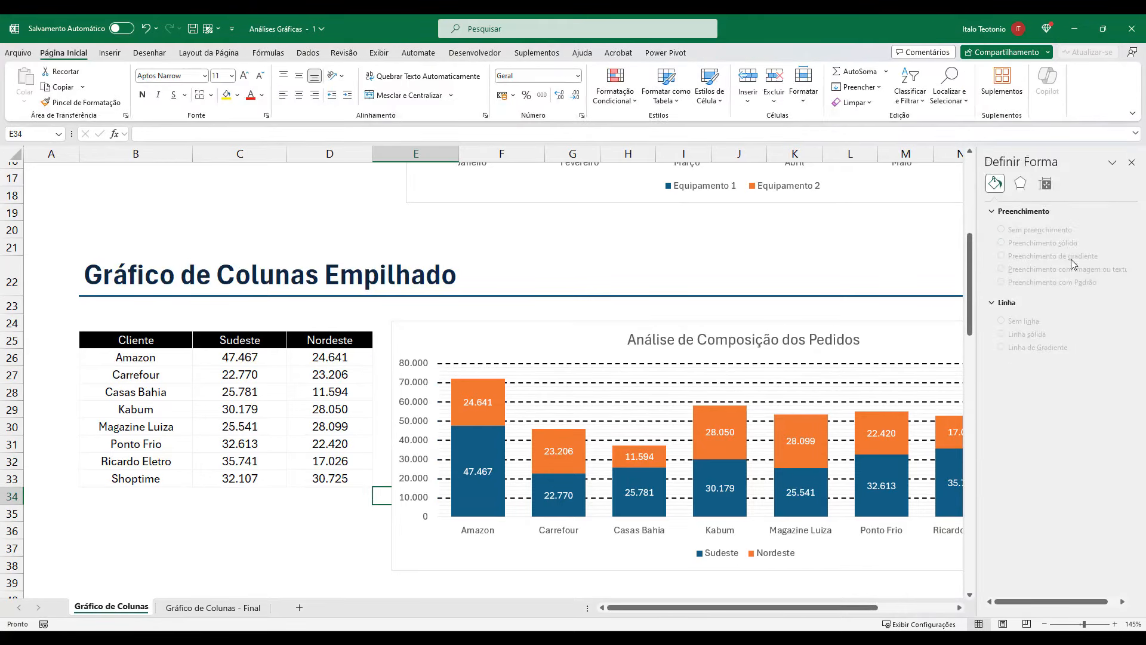
pyautogui.click(1132, 162)
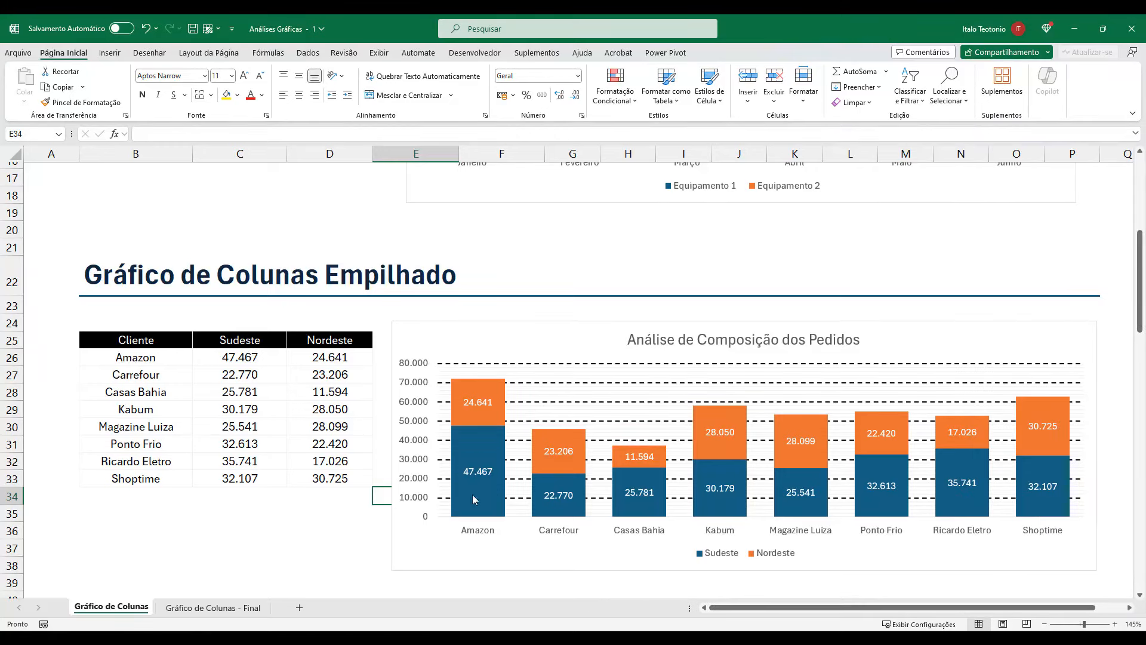
# - Undo the dashed line type and the black line style on the stacked chart's main gridlines
pyautogui.click(348, 523)
pyautogui.hotkey('ctrl', 'z')
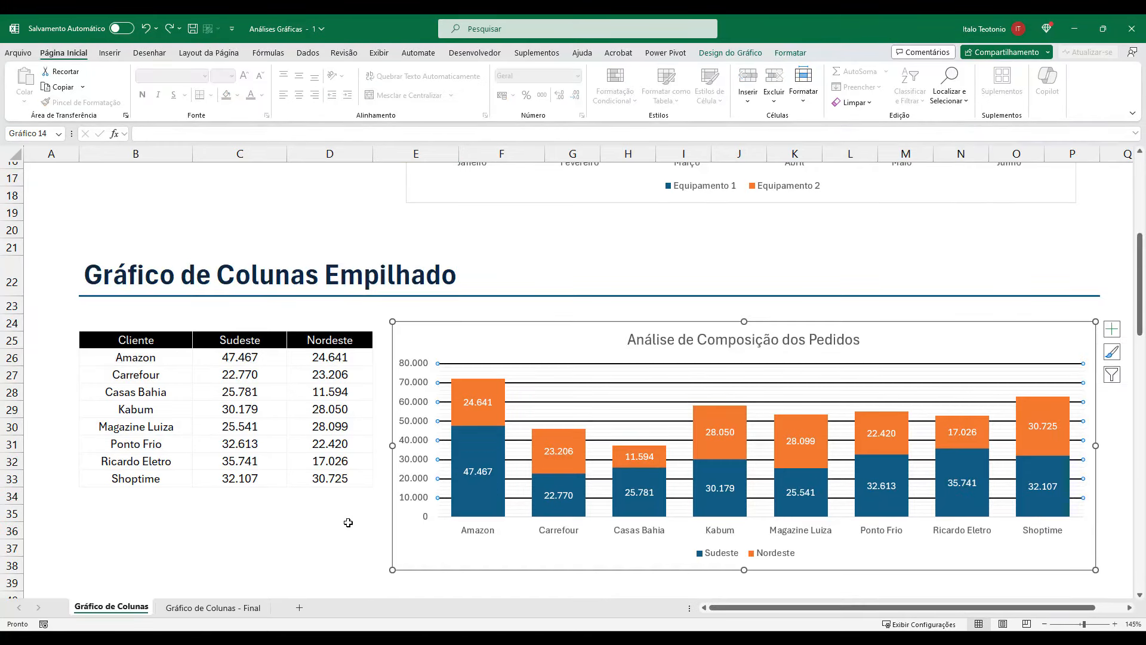
pyautogui.hotkey('ctrl', 'z')
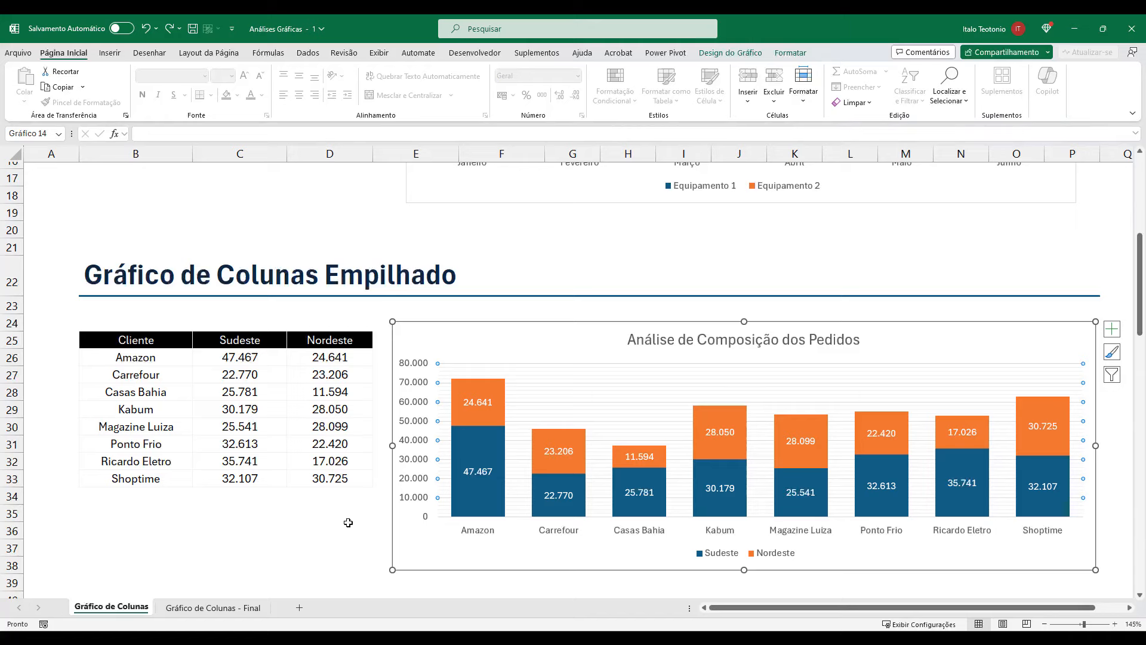
pyautogui.click(341, 526)
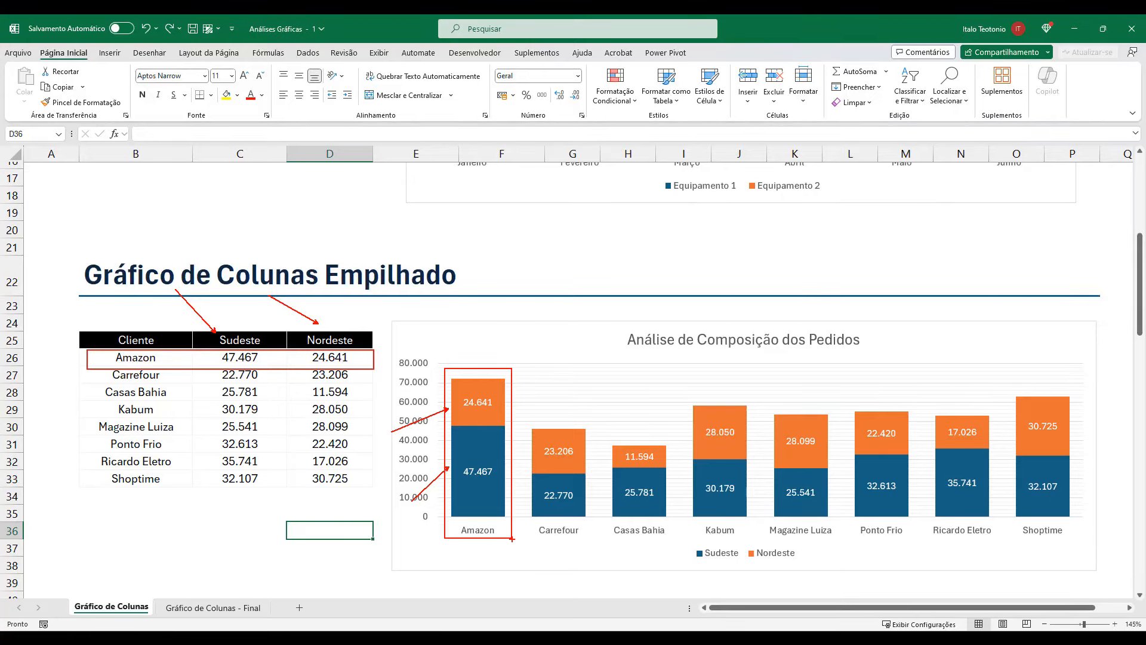
pyautogui.press('Escape')
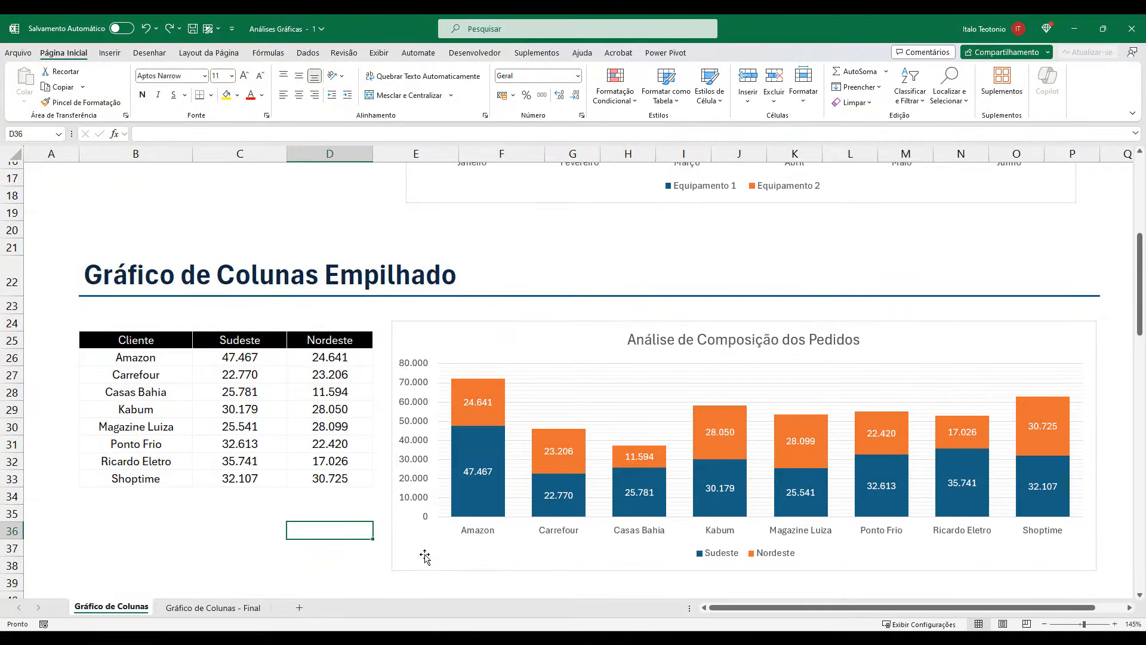
pyautogui.moveTo(452, 498); pyautogui.dragTo(412, 517)
pyautogui.moveTo(452, 405); pyautogui.dragTo(401, 416)
pyautogui.moveTo(252, 330); pyautogui.dragTo(219, 295)
pyautogui.moveTo(317, 329); pyautogui.dragTo(276, 281)
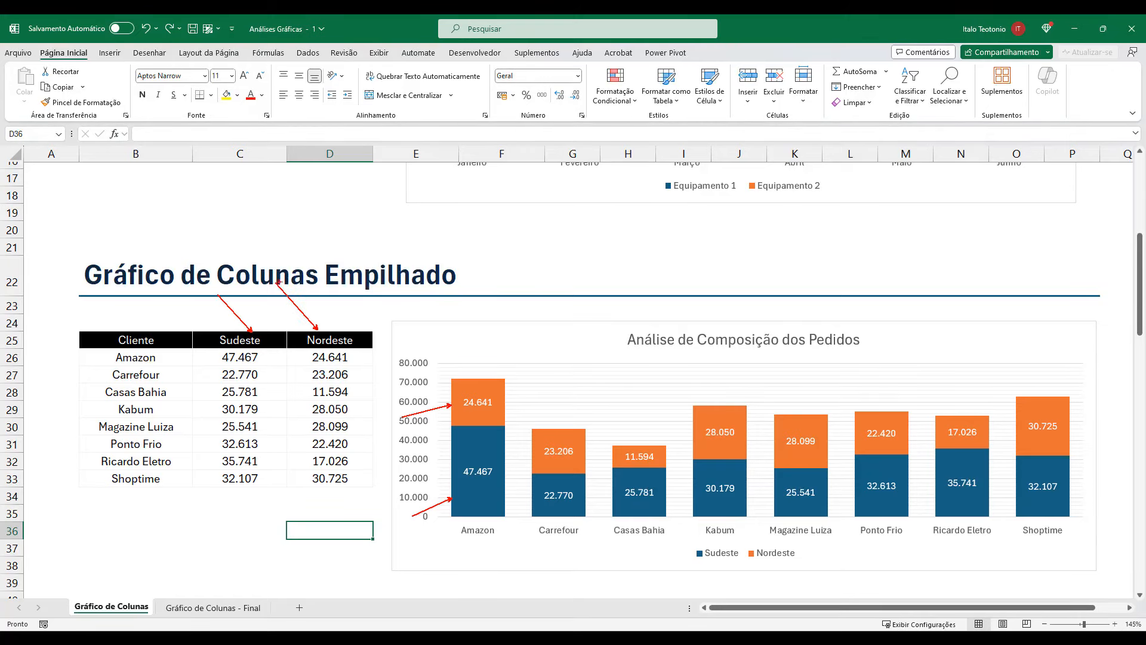
pyautogui.press('Escape')
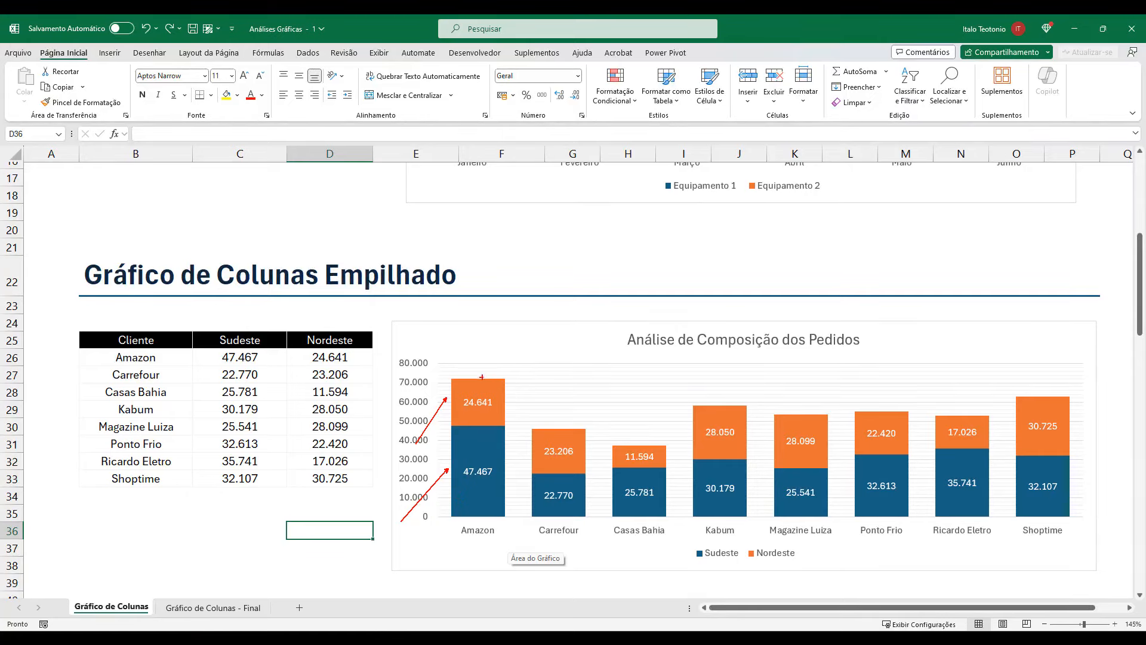
pyautogui.moveTo(486, 378)
pyautogui.mouseDown()
pyautogui.moveTo(1042, 392)
pyautogui.moveTo(1067, 380)
pyautogui.mouseUp()
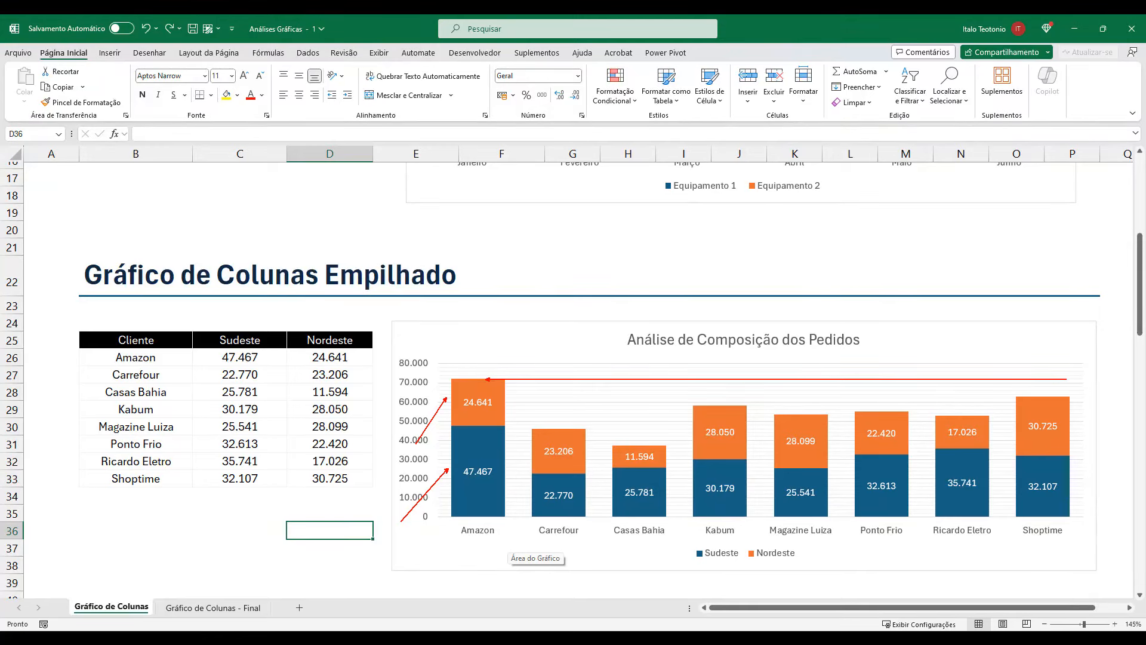
pyautogui.hotkey('ctrl', 'z')
pyautogui.press('Escape')
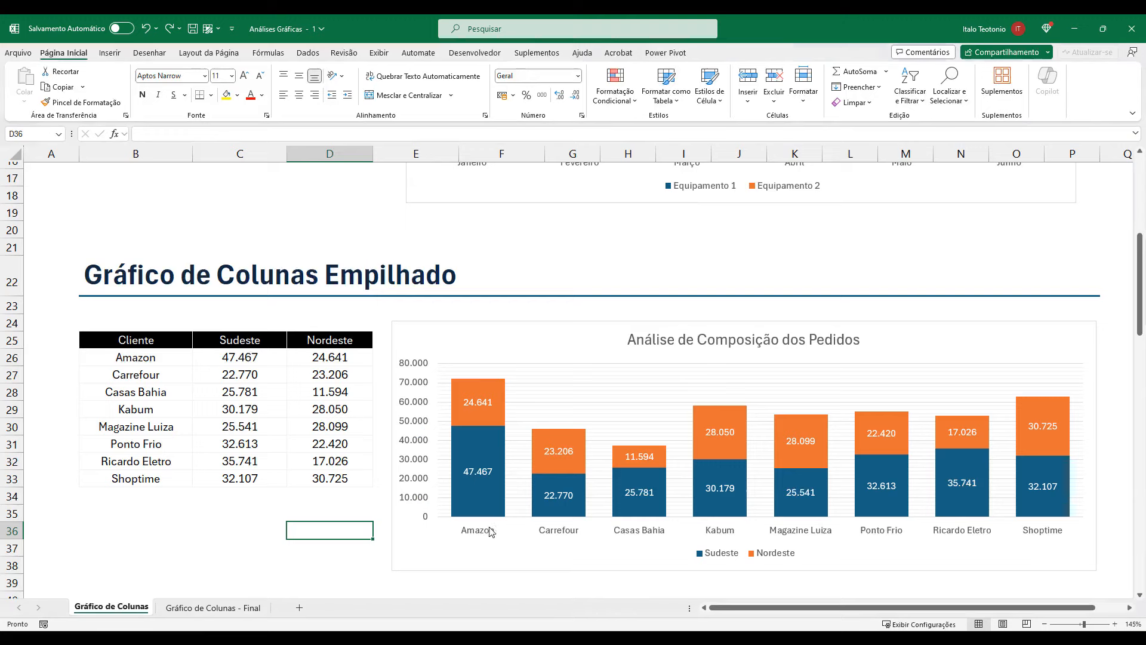
pyautogui.moveTo(467, 546); pyautogui.dragTo(449, 572)
pyautogui.moveTo(562, 544); pyautogui.dragTo(562, 583)
pyautogui.moveTo(635, 545); pyautogui.dragTo(664, 593)
pyautogui.moveTo(442, 360); pyautogui.dragTo(527, 545)
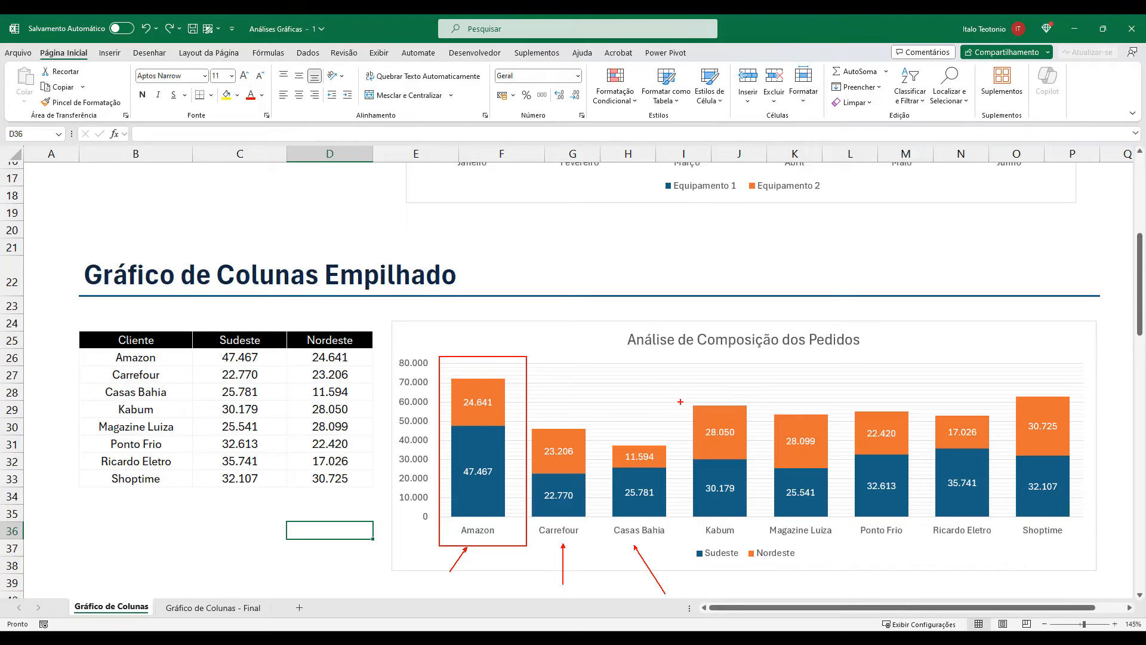
pyautogui.press('Escape')
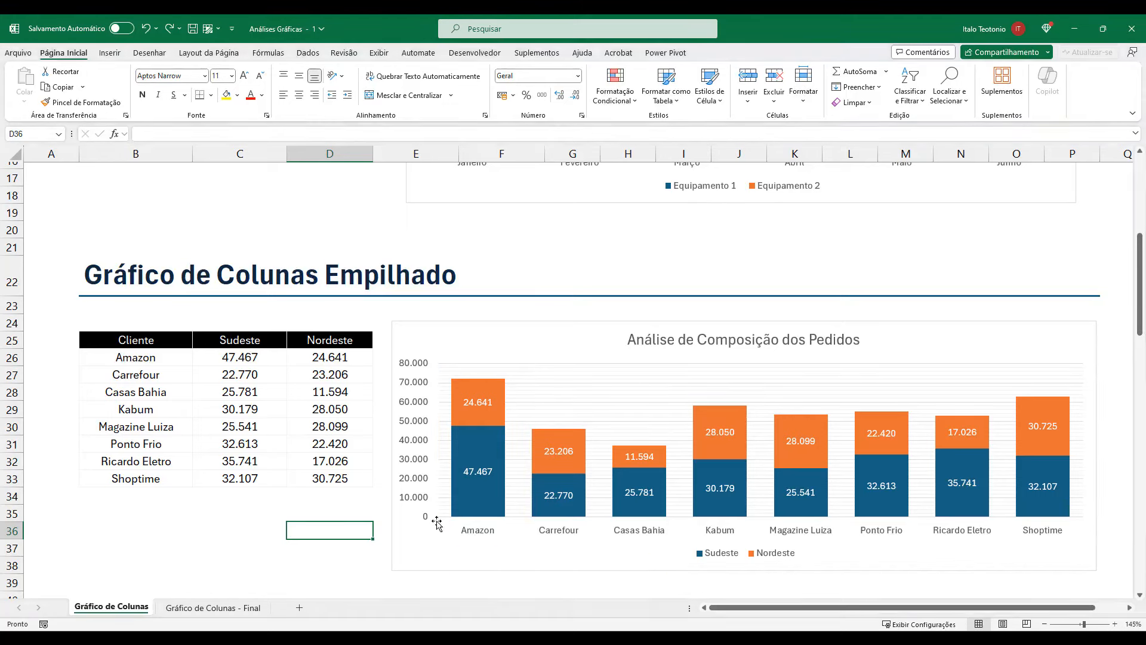
pyautogui.moveTo(387, 524); pyautogui.dragTo(447, 497)
pyautogui.moveTo(422, 429); pyautogui.dragTo(447, 410)
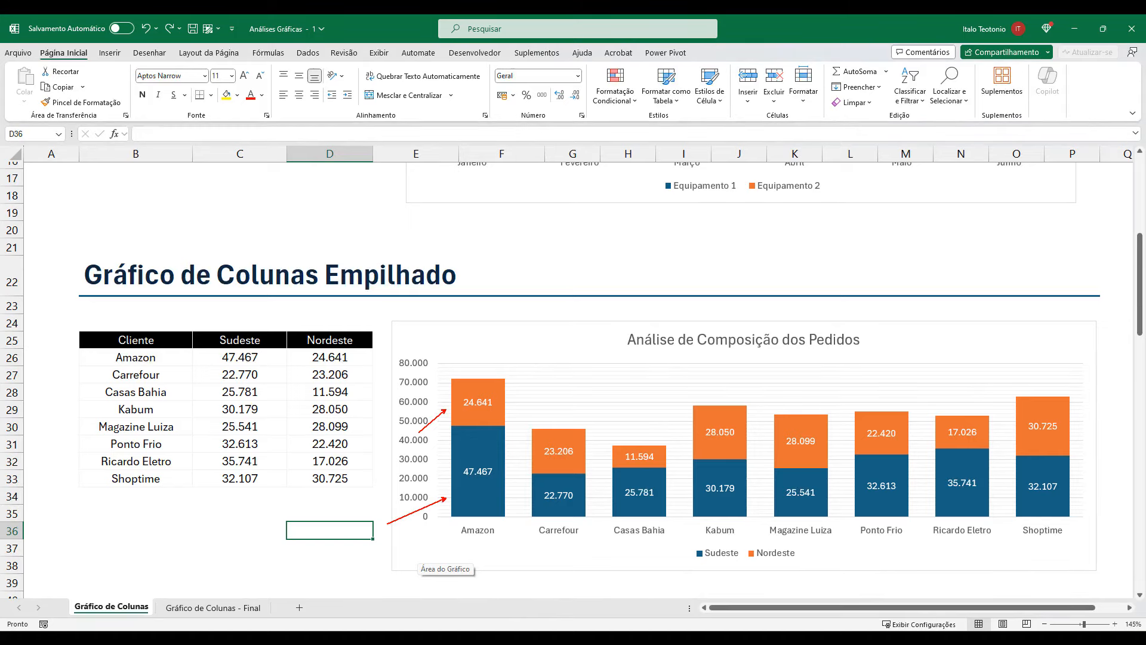
pyautogui.moveTo(448, 362)
pyautogui.mouseDown()
pyautogui.moveTo(474, 478)
pyautogui.moveTo(514, 548)
pyautogui.mouseUp()
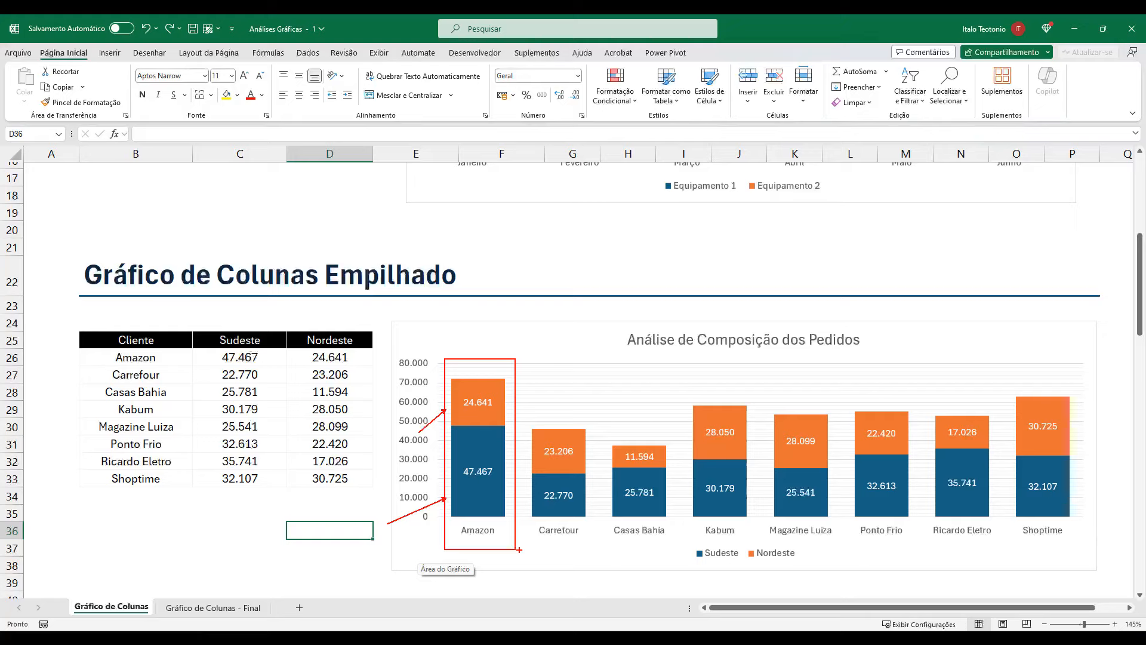
pyautogui.press('Escape')
pyautogui.scroll(-5, 332, 509)
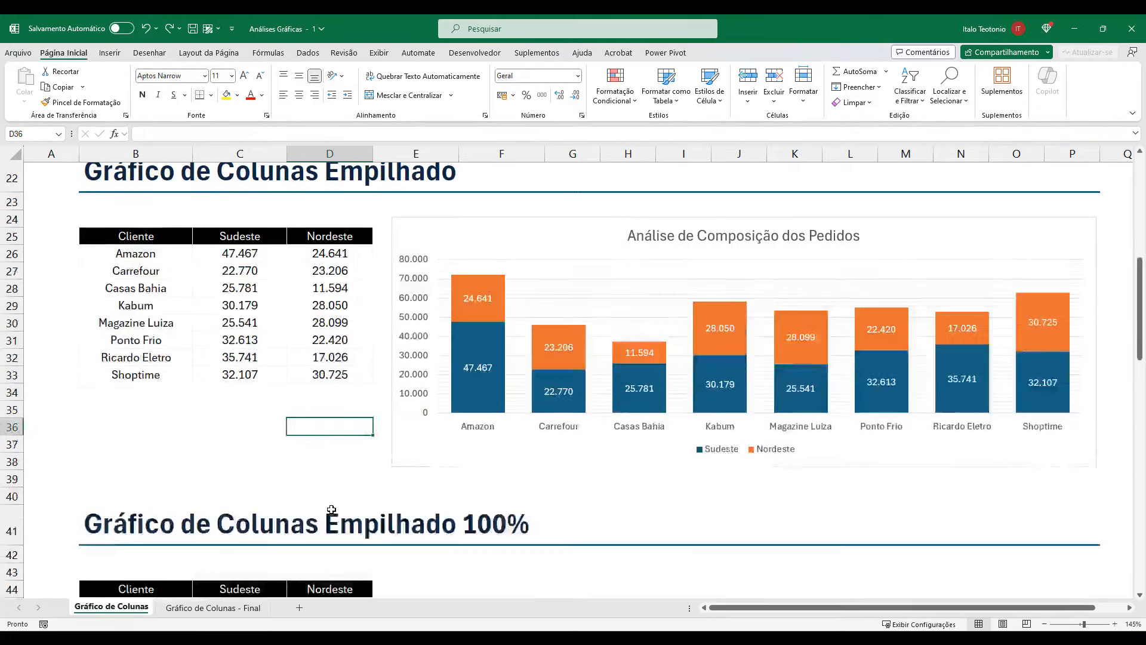
pyautogui.scroll(4, 331, 509)
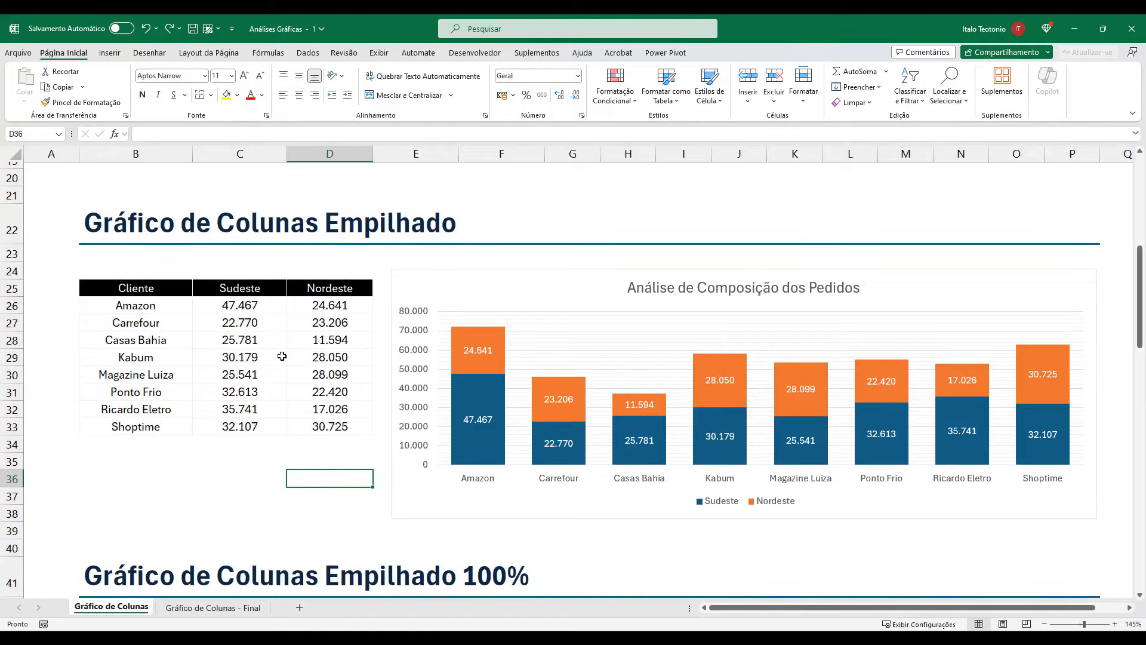
# - Insert a 100% stacked column chart from B44:D52, place it beside the table and widen it to about the end of the heading line
pyautogui.scroll(-5, 282, 356)
pyautogui.moveTo(173, 332); pyautogui.dragTo(334, 468)
pyautogui.click(109, 52)
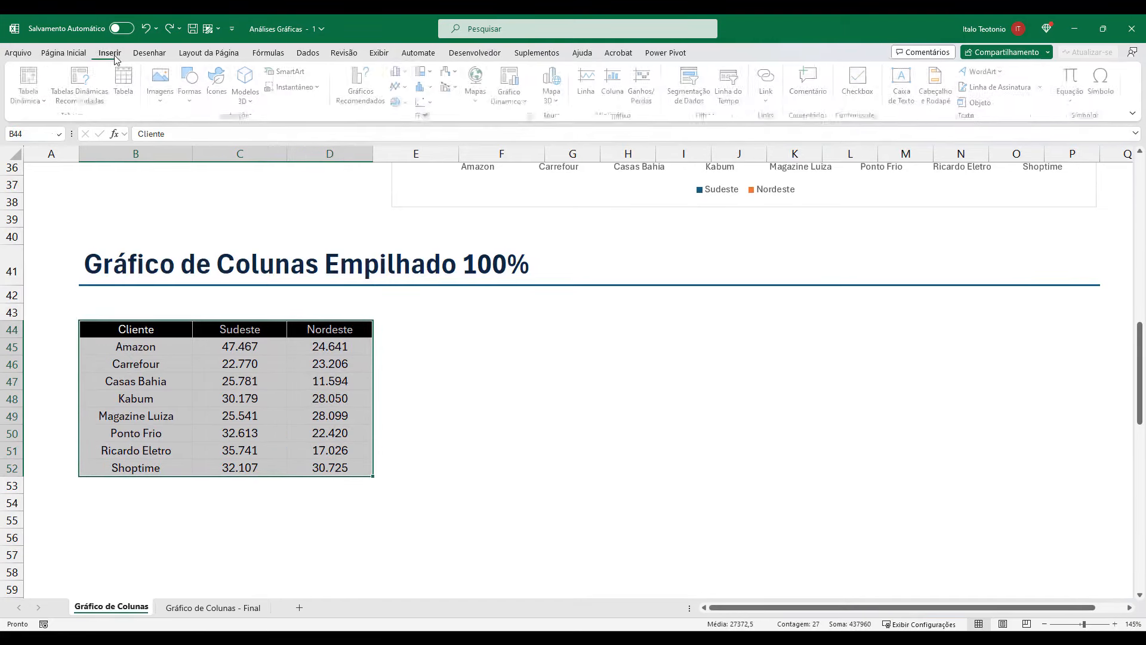
pyautogui.click(399, 73)
pyautogui.click(476, 114)
pyautogui.moveTo(567, 264); pyautogui.dragTo(607, 317)
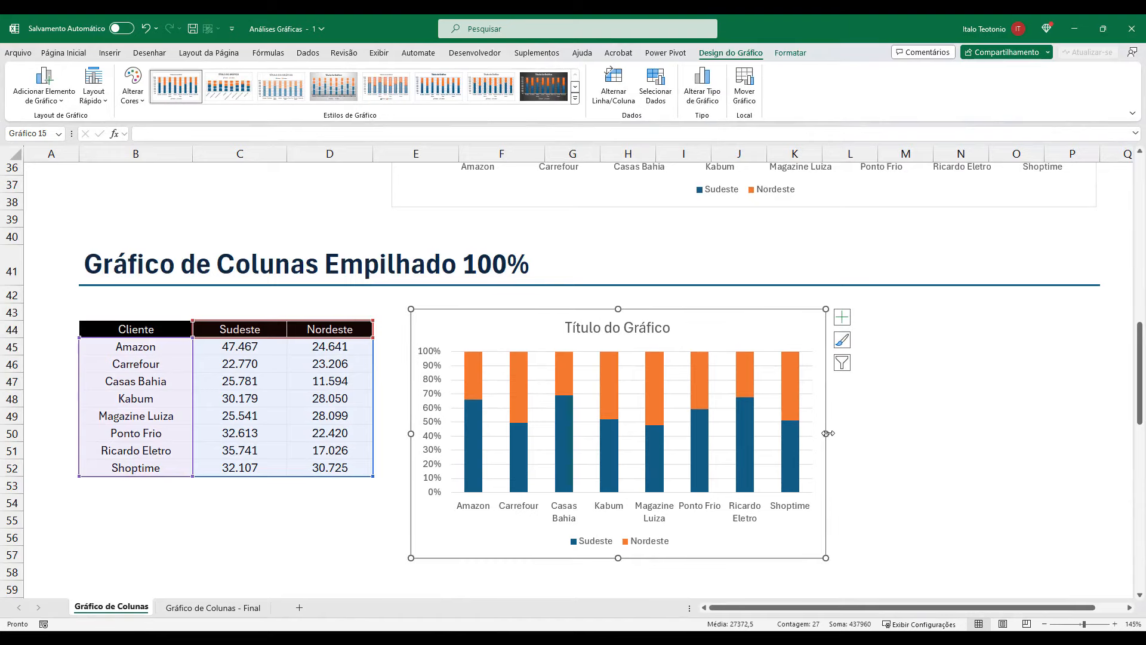
pyautogui.moveTo(827, 433); pyautogui.dragTo(1097, 430)
pyautogui.scroll(-1, 713, 406)
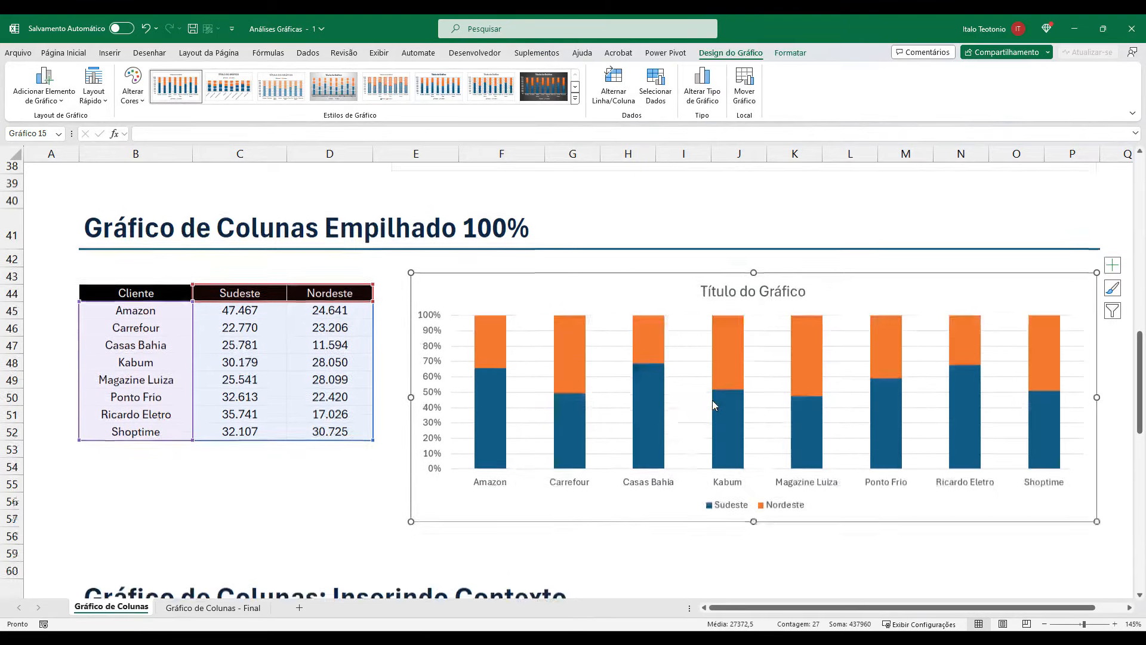
pyautogui.click(572, 520)
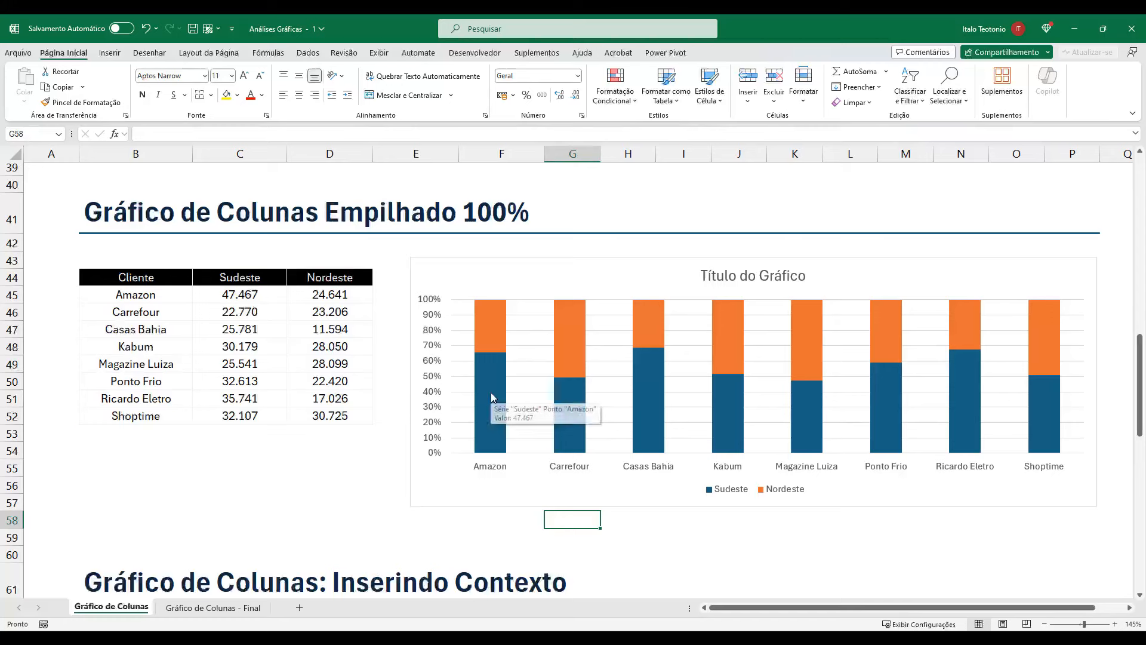
# - Set the gap width (Largura do Espaçamento) of the 100% stacked chart's columns to 50%
pyautogui.rightClick(492, 398)
pyautogui.click(556, 521)
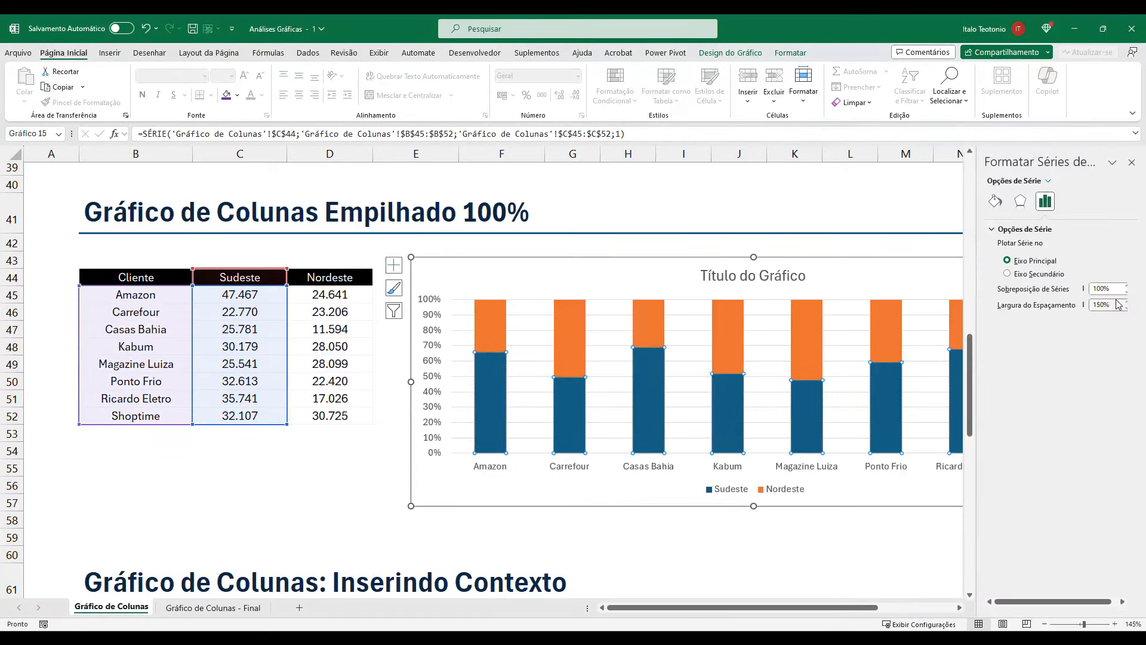
pyautogui.moveTo(1116, 306); pyautogui.dragTo(1058, 304)
pyautogui.write('50')
pyautogui.press('Return')
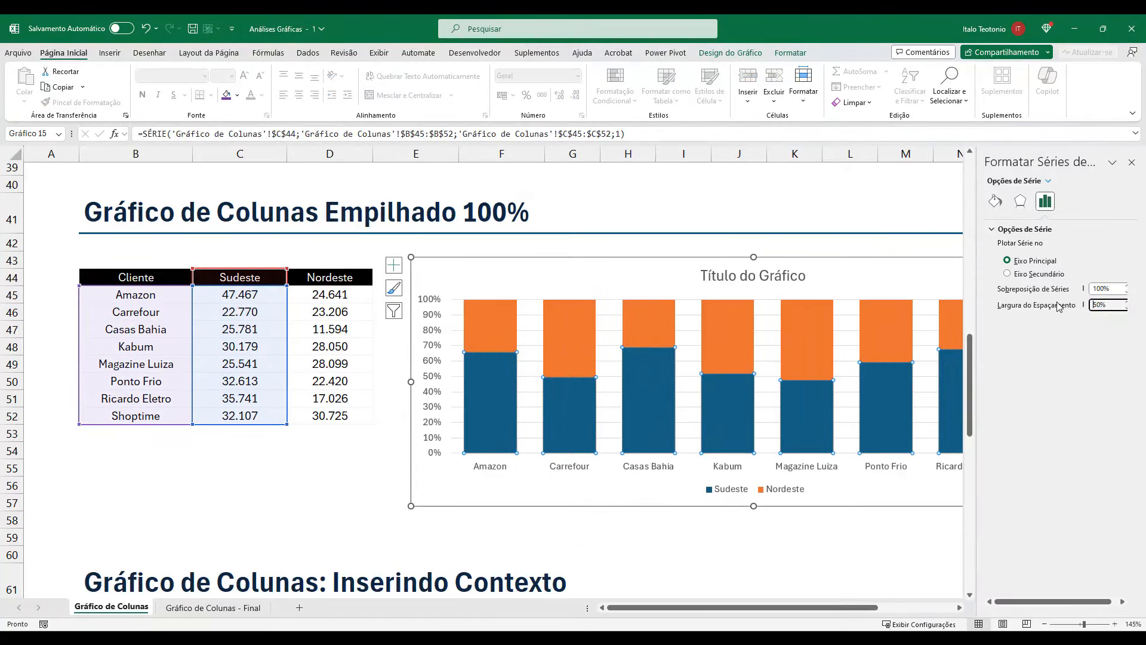
# - Add data labels to the Sudeste and Nordeste series of the 100% stacked column chart
pyautogui.rightClick(490, 397)
pyautogui.click(537, 496)
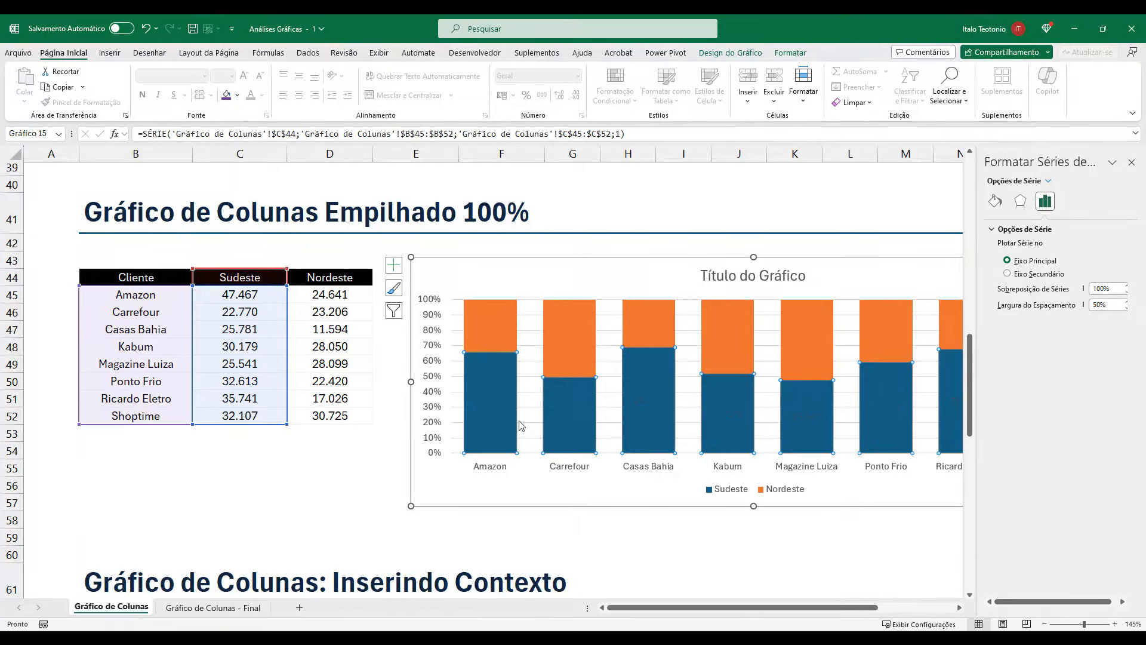
pyautogui.rightClick(495, 327)
pyautogui.click(572, 425)
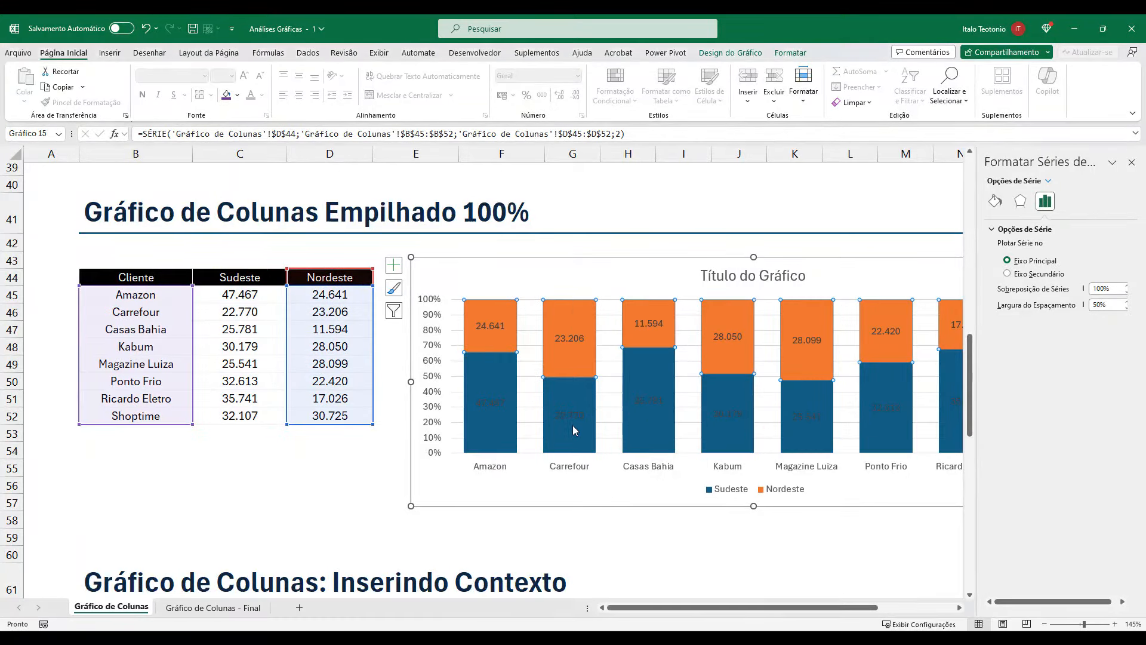
# - Color the Nordeste and Sudeste data labels of the 100% stacked chart white and close the formatting pane
pyautogui.click(574, 338)
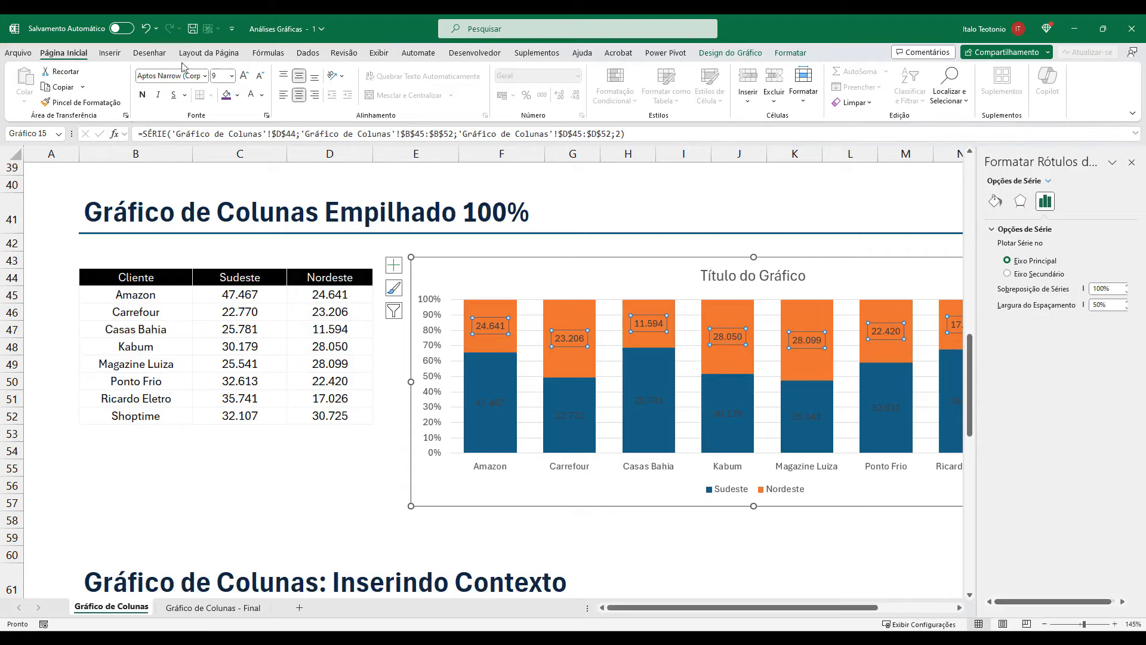
pyautogui.click(248, 95)
pyautogui.click(572, 418)
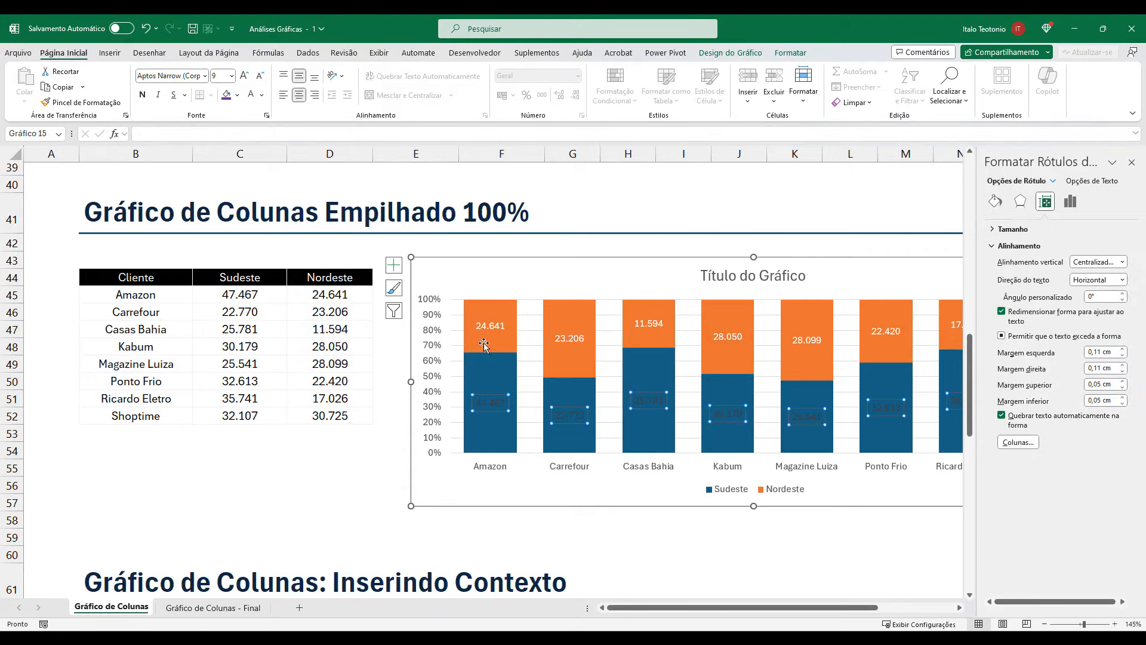
pyautogui.click(253, 95)
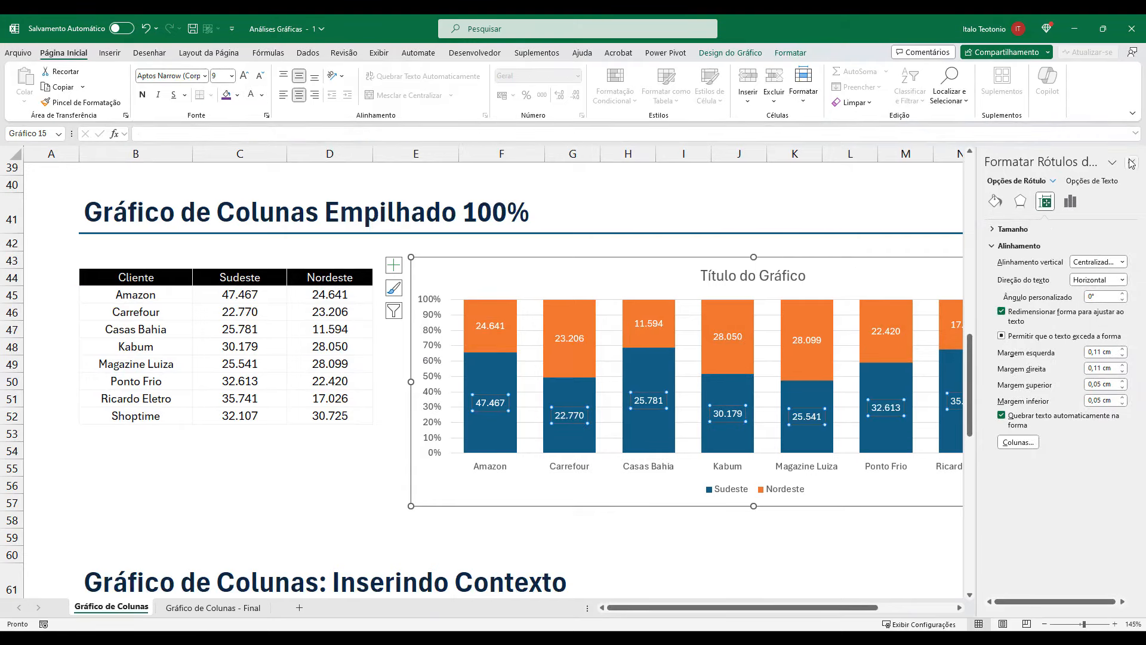
pyautogui.click(1131, 162)
pyautogui.click(378, 461)
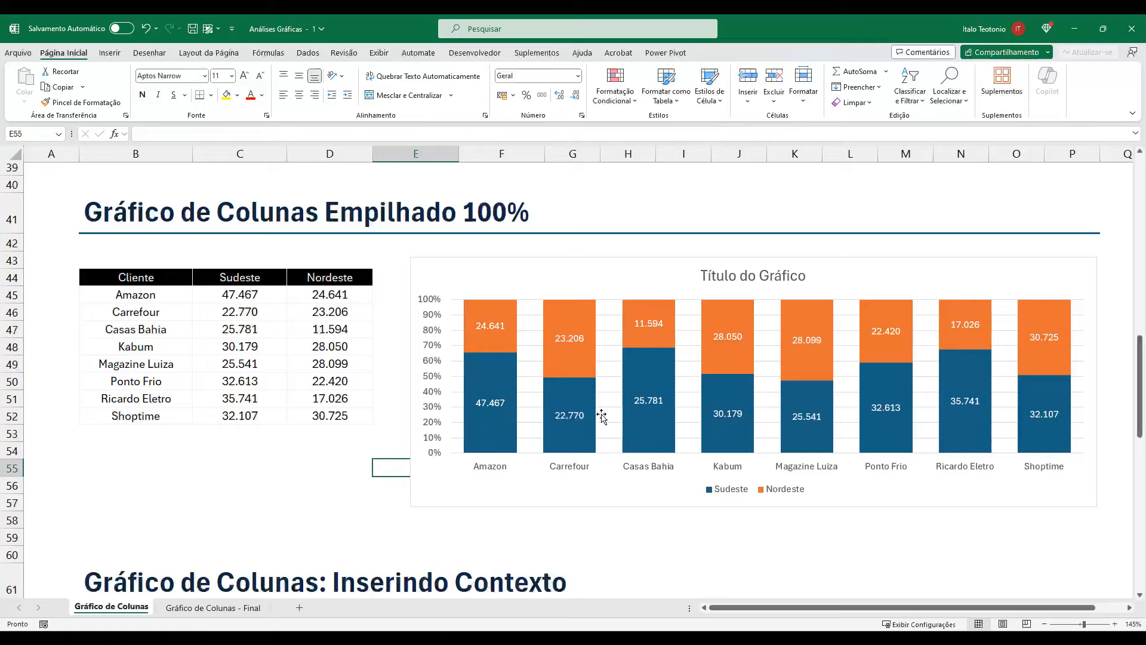
# - Examine each client's Sudeste and Nordeste proportions in the 100% stacked chart and compare them with the regular stacked chart above
pyautogui.moveTo(450, 282); pyautogui.dragTo(521, 493)
pyautogui.moveTo(539, 283); pyautogui.dragTo(608, 490)
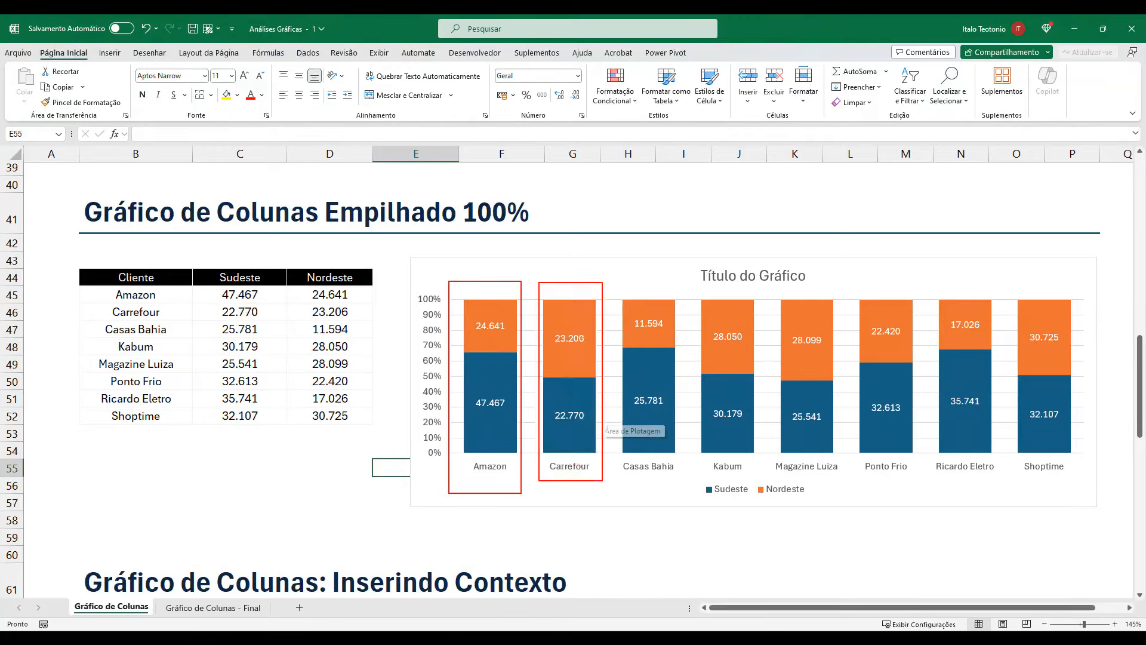
pyautogui.moveTo(618, 281); pyautogui.dragTo(695, 500)
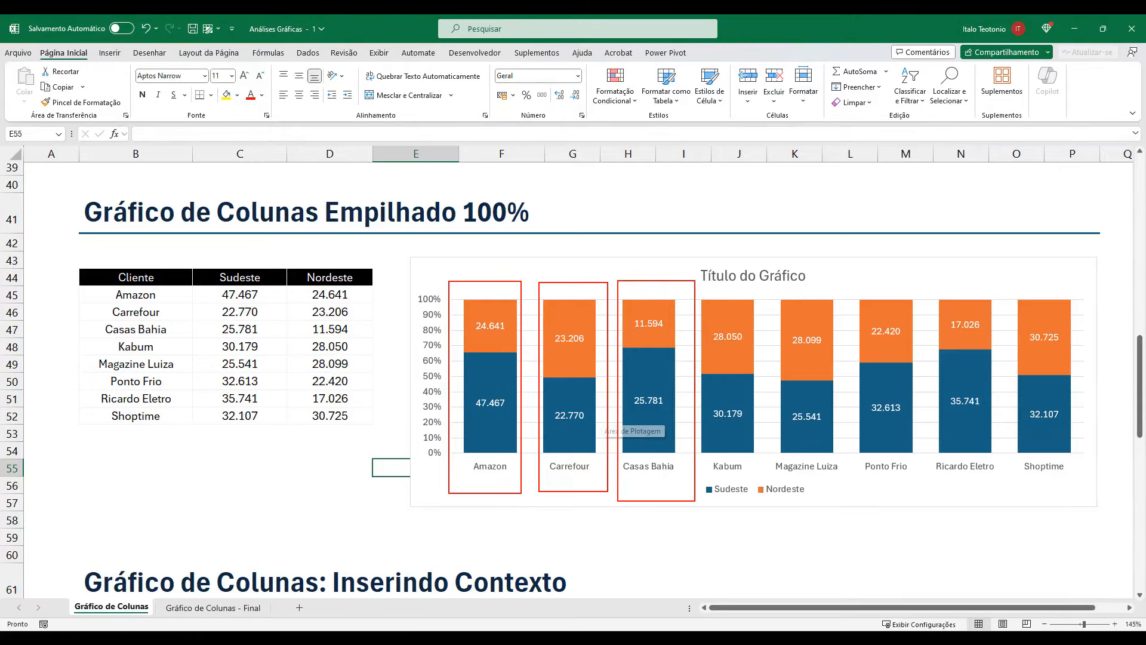
pyautogui.press('Escape')
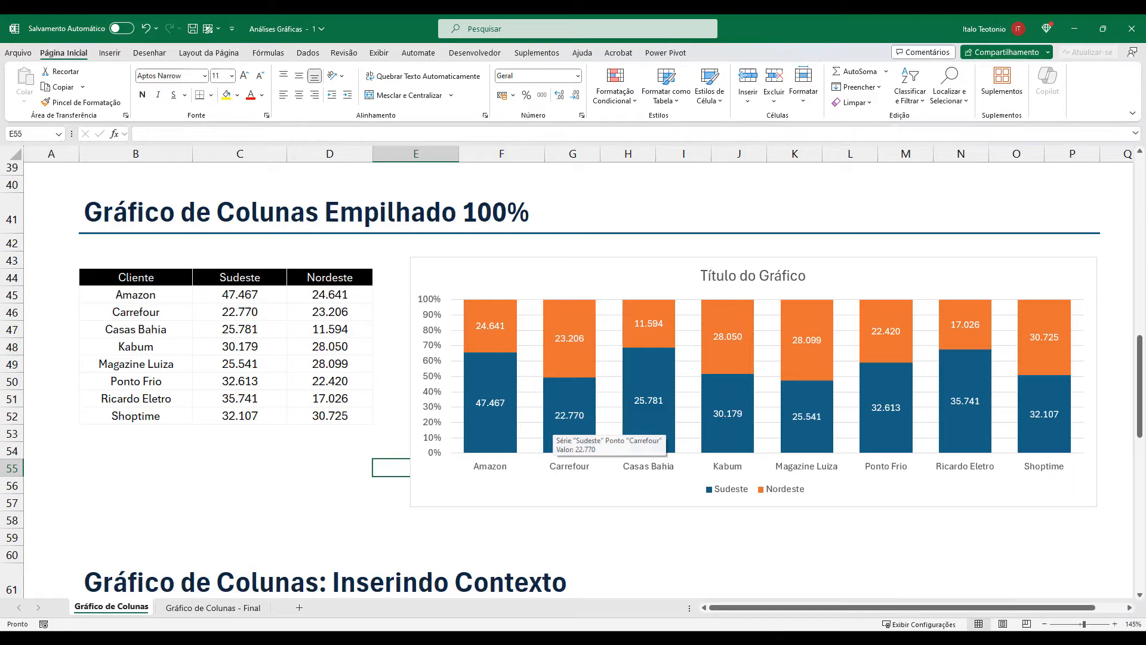
pyautogui.moveTo(439, 261); pyautogui.dragTo(537, 495)
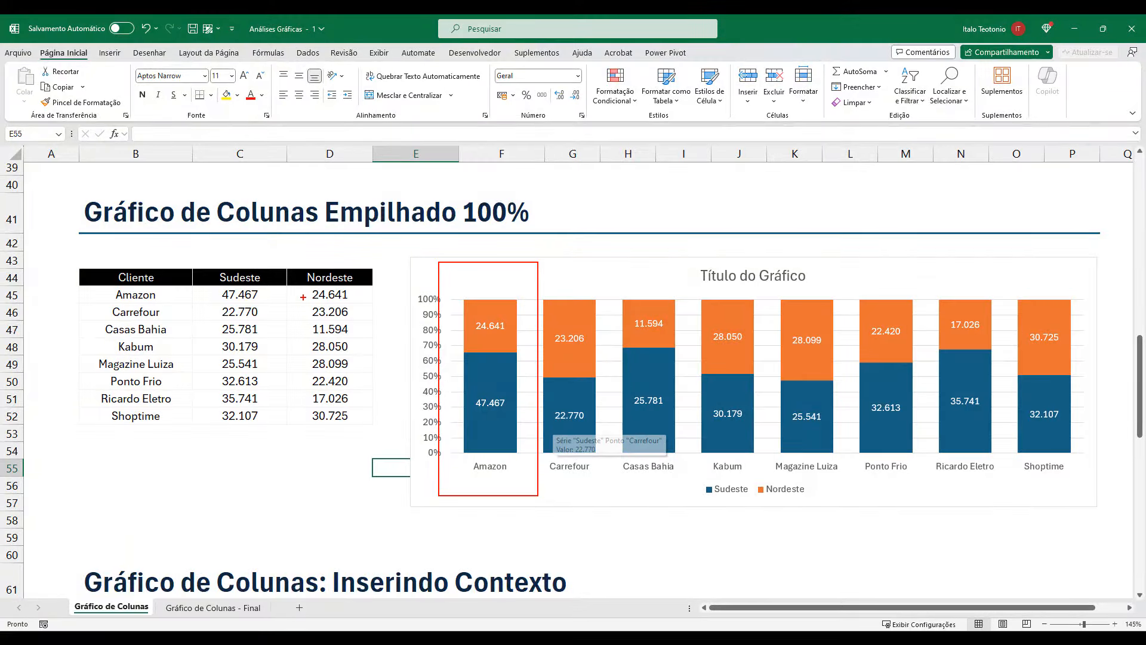
pyautogui.scroll(5, 495, 375)
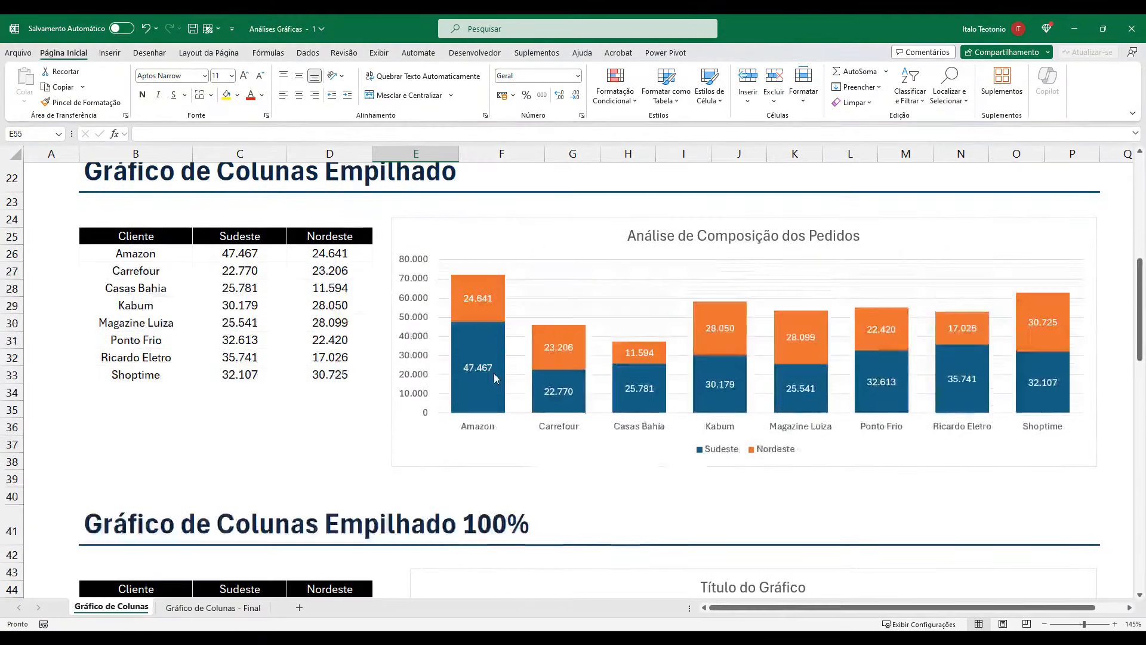
pyautogui.scroll(-3, 494, 375)
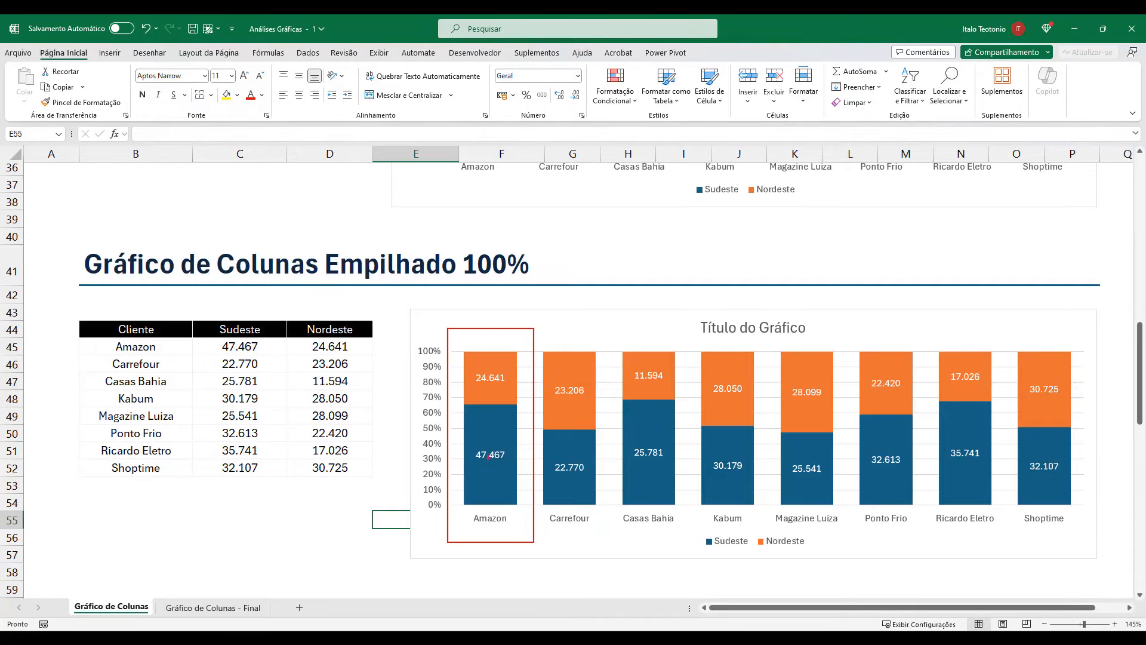
pyautogui.moveTo(464, 408); pyautogui.dragTo(434, 427)
pyautogui.moveTo(921, 341); pyautogui.dragTo(1006, 538)
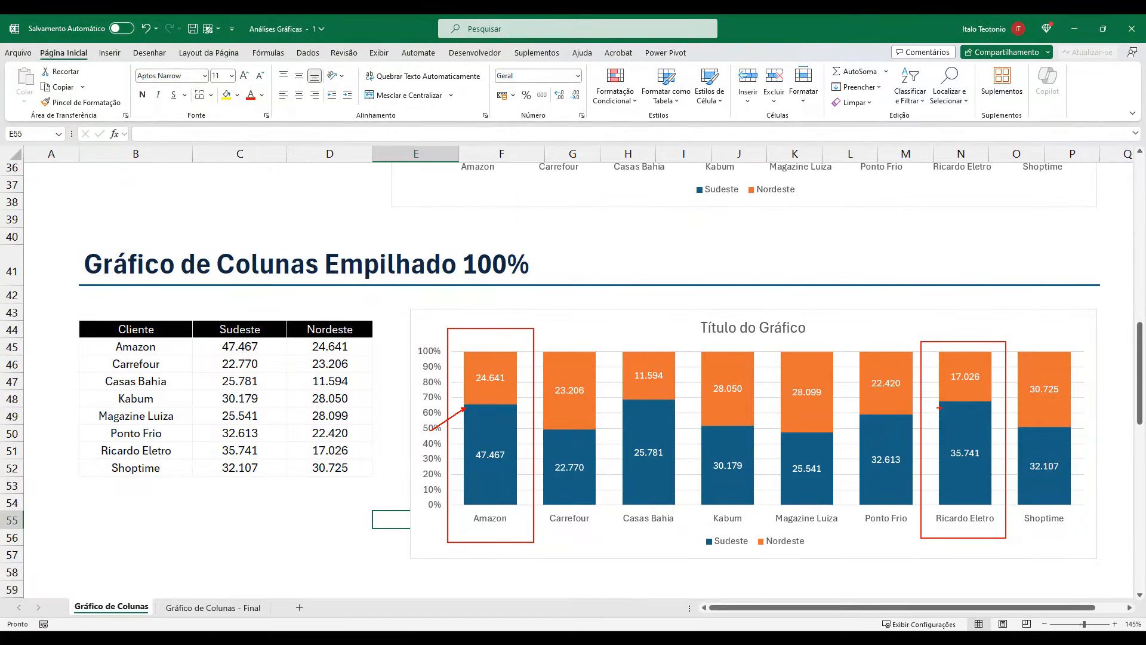
pyautogui.moveTo(935, 490); pyautogui.dragTo(920, 507)
pyautogui.moveTo(489, 280); pyautogui.dragTo(549, 322)
pyautogui.press('Escape')
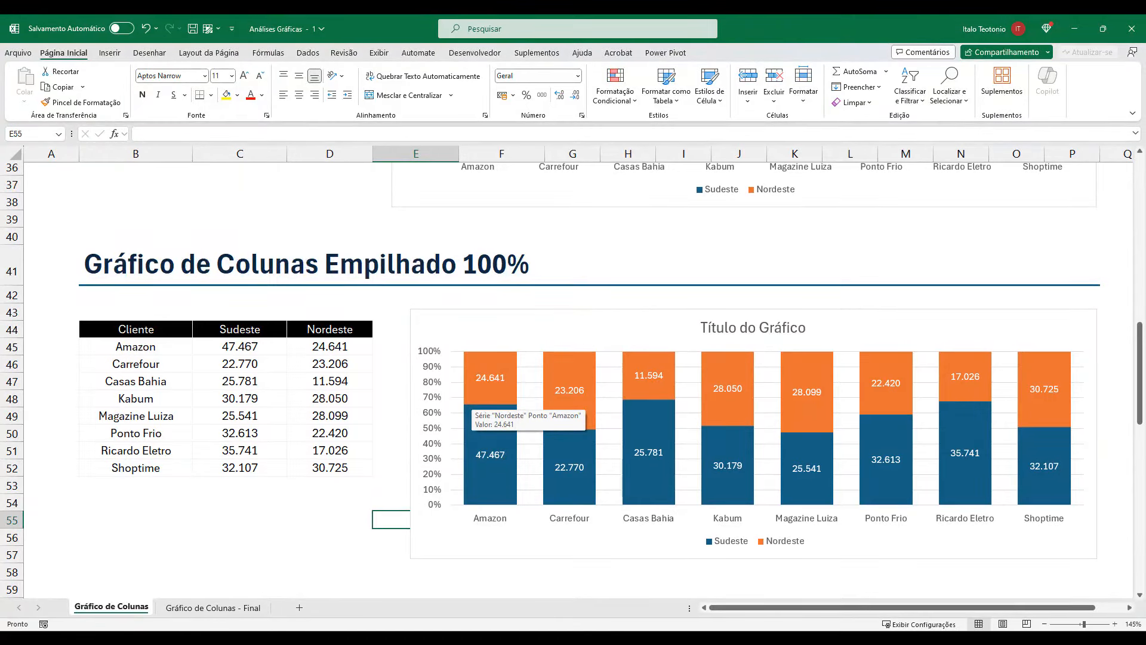
pyautogui.hotkey('ctrl', '2')
pyautogui.moveTo(480, 384); pyautogui.dragTo(444, 412)
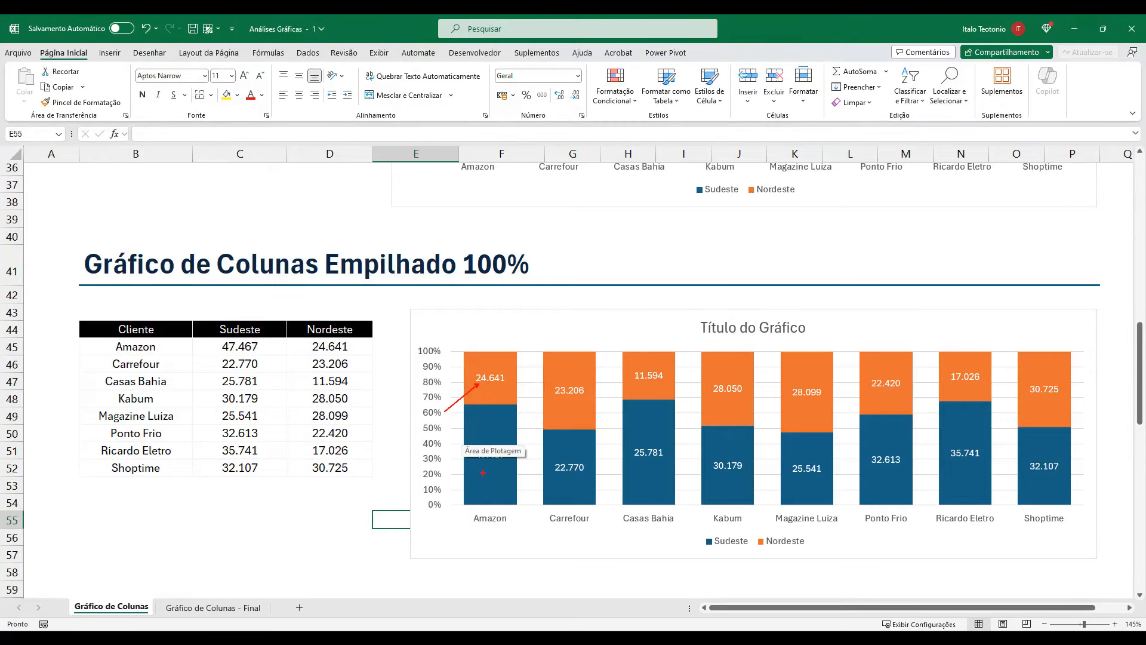
pyautogui.moveTo(462, 505); pyautogui.dragTo(450, 518)
pyautogui.moveTo(564, 474); pyautogui.dragTo(618, 535)
pyautogui.moveTo(563, 401); pyautogui.dragTo(610, 456)
pyautogui.press('Escape')
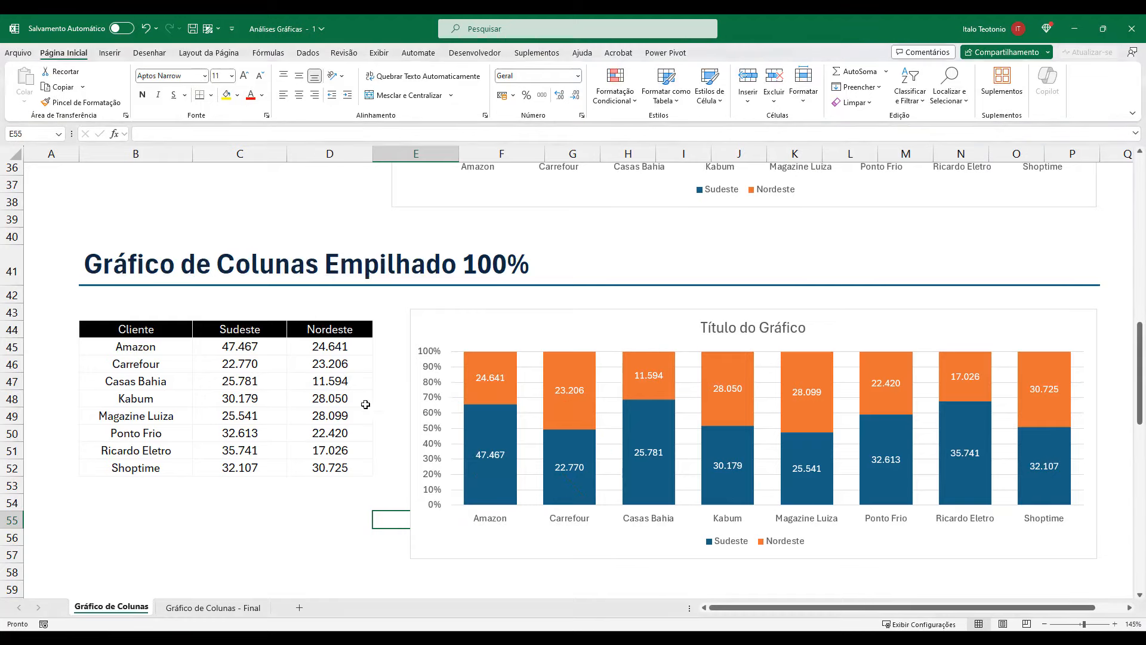
# - Narrow the 100% stacked chart from its left edge to free columns E and F beside the table
pyautogui.click(411, 403)
pyautogui.moveTo(411, 434); pyautogui.dragTo(539, 436)
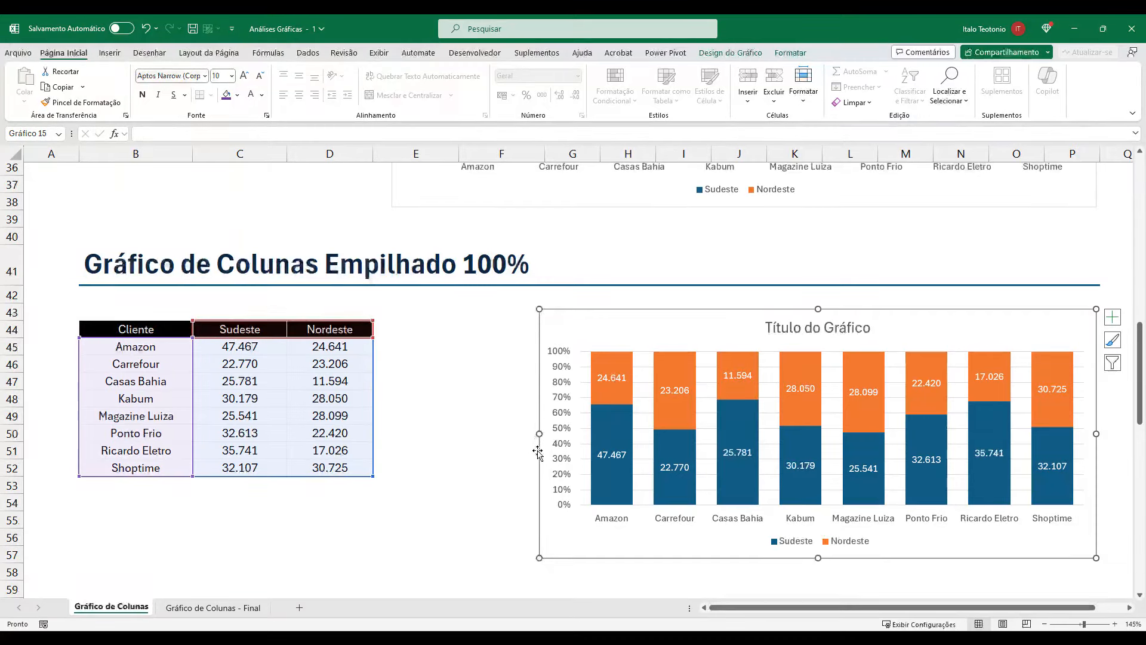
pyautogui.moveTo(539, 434); pyautogui.dragTo(570, 434)
# - Copy the Sudeste and Nordeste columns in C44:D52 and paste them at E44 to extend the table
pyautogui.moveTo(261, 328); pyautogui.dragTo(322, 469)
pyautogui.hotkey('ctrl', 'c')
pyautogui.click(384, 328)
pyautogui.hotkey('ctrl', 'v')
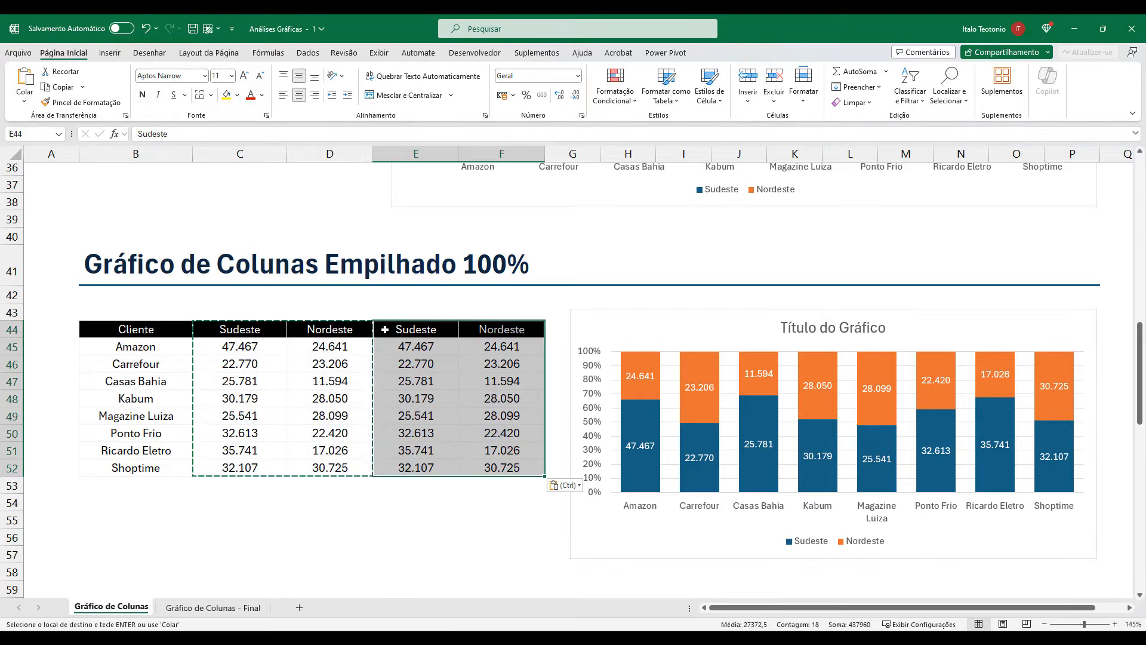
# - Rename the pasted headers in E44 and F44 as "Sudeste %" and "Nordeste %"
pyautogui.doubleClick(434, 328)
pyautogui.write('%')
pyautogui.doubleClick(526, 329)
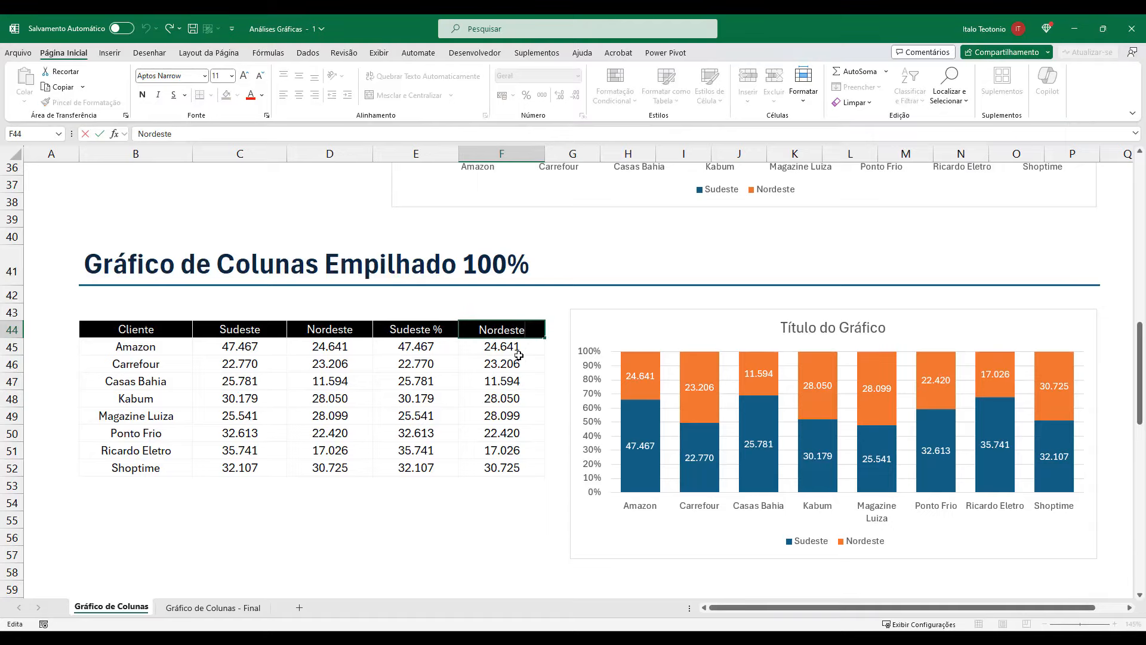
pyautogui.write('%')
pyautogui.click(433, 503)
# - Clear the pasted values in E45:F52 and format those cells as percentage
pyautogui.moveTo(423, 346); pyautogui.dragTo(511, 470)
pyautogui.press('Delete')
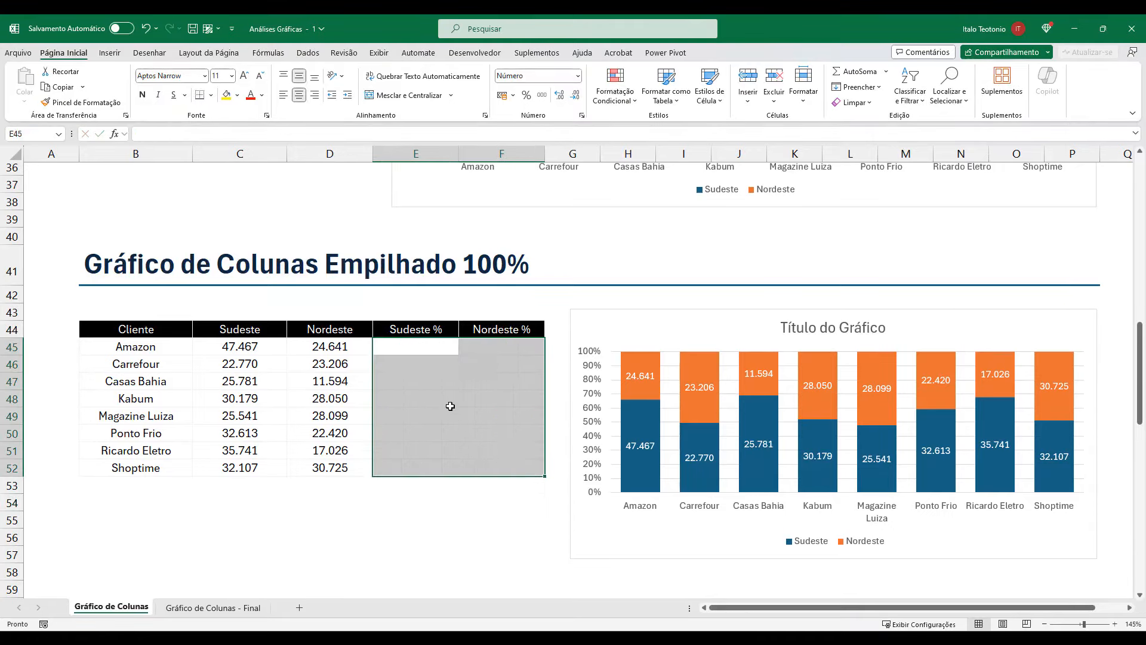
pyautogui.click(526, 95)
pyautogui.click(440, 392)
# - Calculate Amazon's Sudeste share in E45 with the formula =C45/SOMA(C45:D45)
pyautogui.click(413, 345)
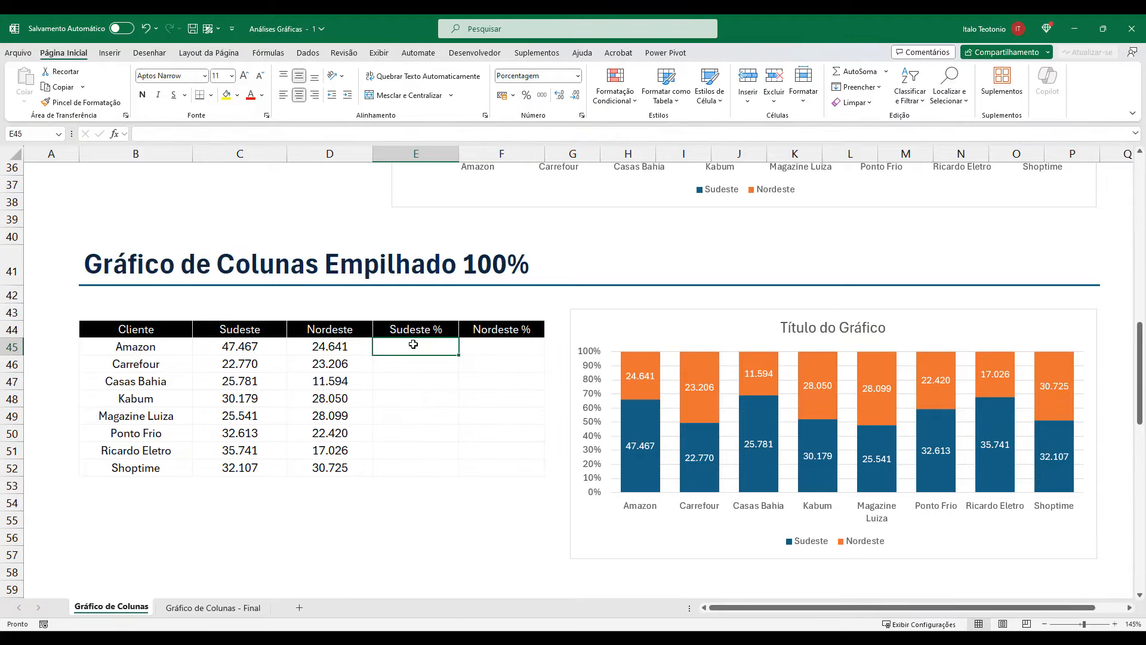
pyautogui.moveTo(270, 345); pyautogui.dragTo(332, 398)
pyautogui.moveTo(192, 336); pyautogui.dragTo(369, 362)
pyautogui.press('Escape')
pyautogui.write('=')
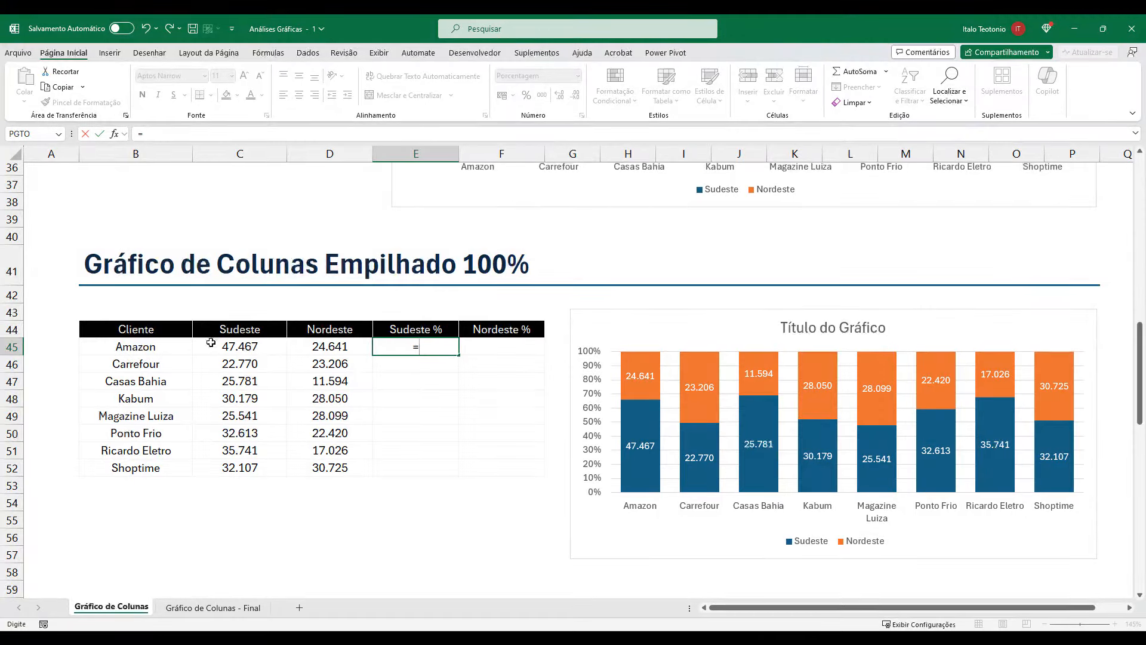
pyautogui.click(240, 347)
pyautogui.write('/')
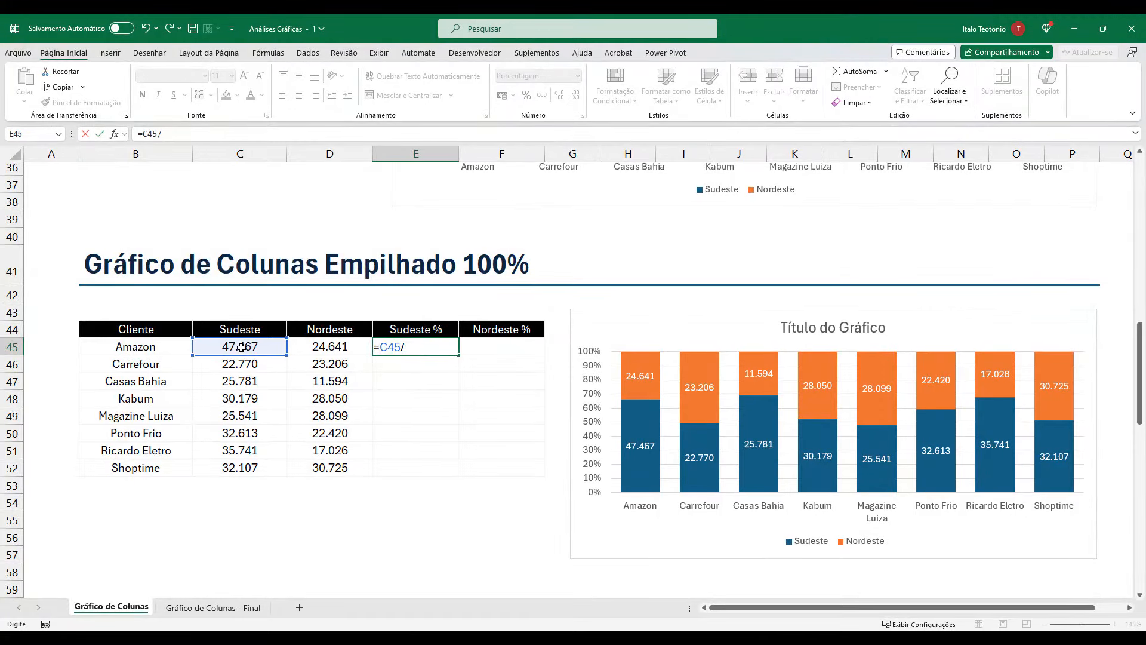
pyautogui.write('soma(')
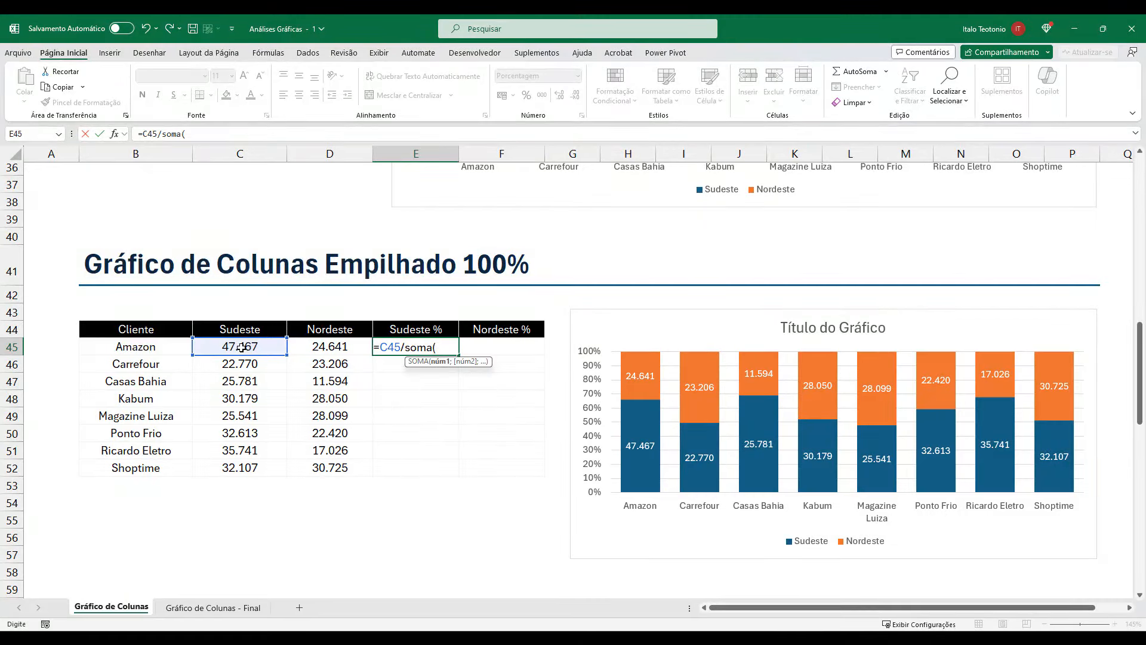
pyautogui.moveTo(241, 347); pyautogui.dragTo(317, 348)
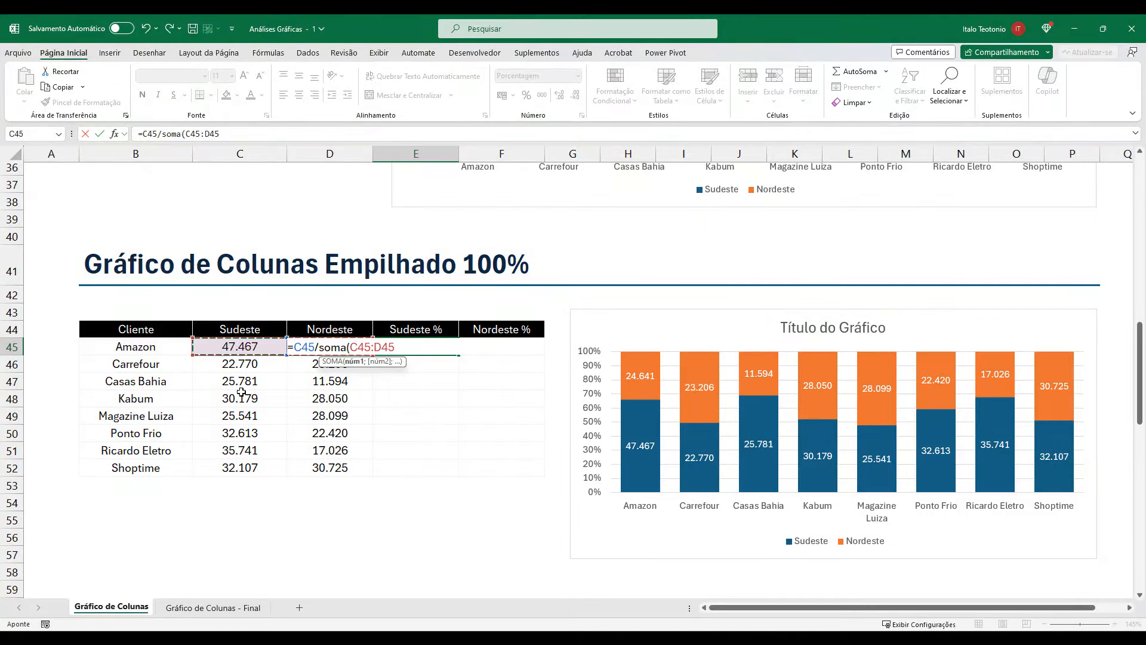
pyautogui.write(')')
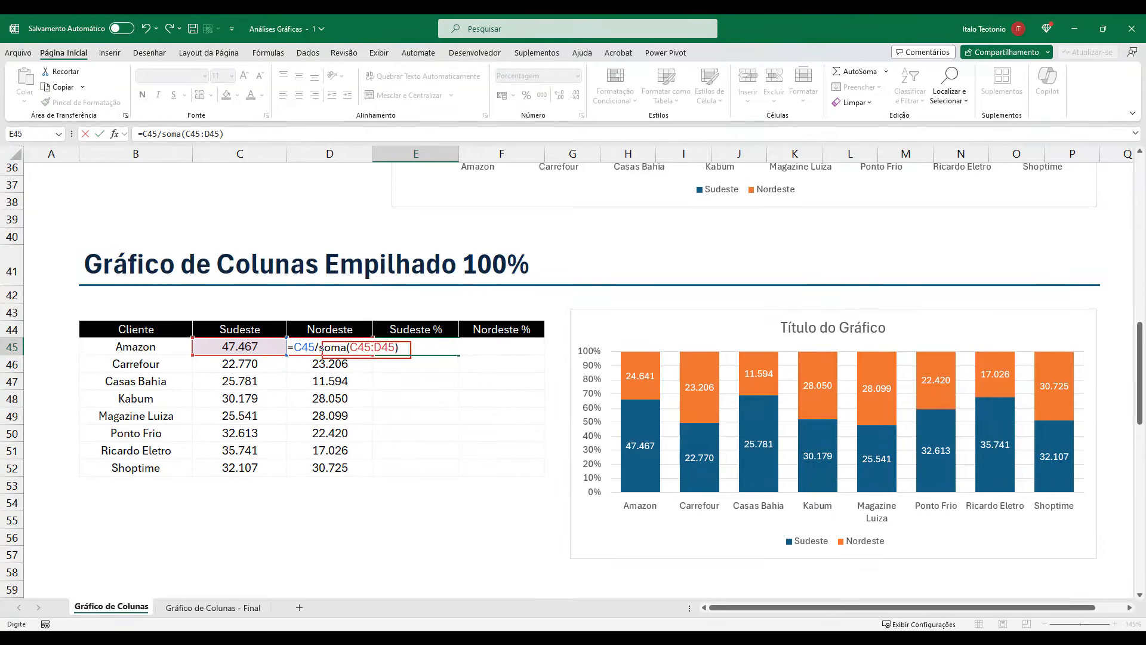
pyautogui.moveTo(291, 375); pyautogui.dragTo(283, 386)
pyautogui.moveTo(319, 294); pyautogui.dragTo(359, 336)
pyautogui.press('Return')
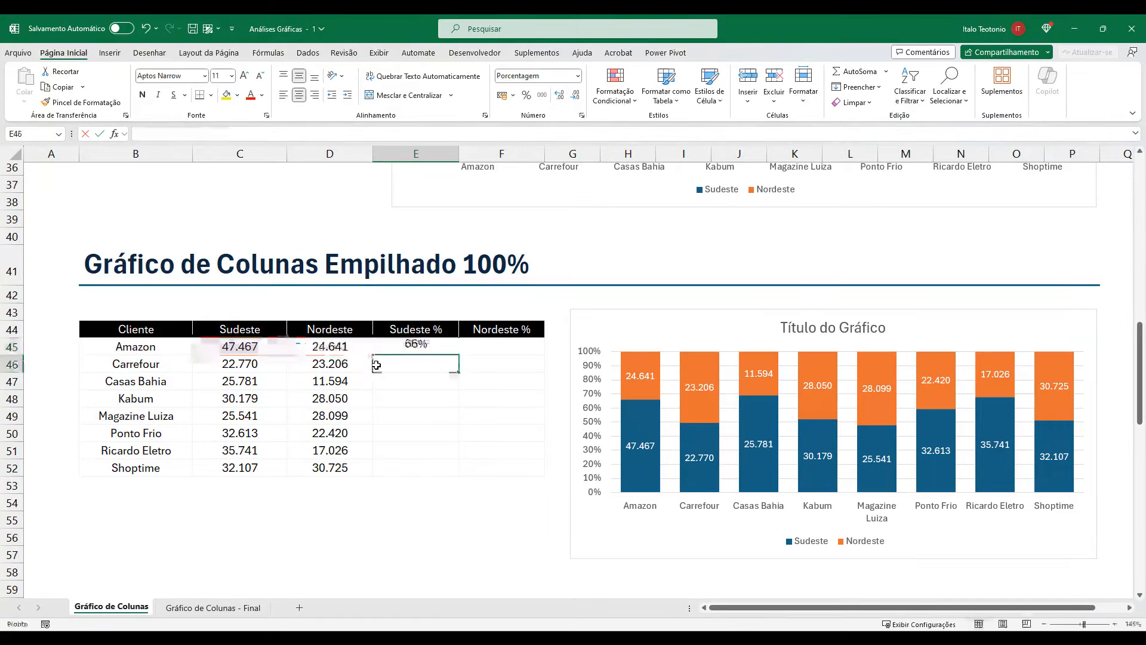
pyautogui.click(424, 347)
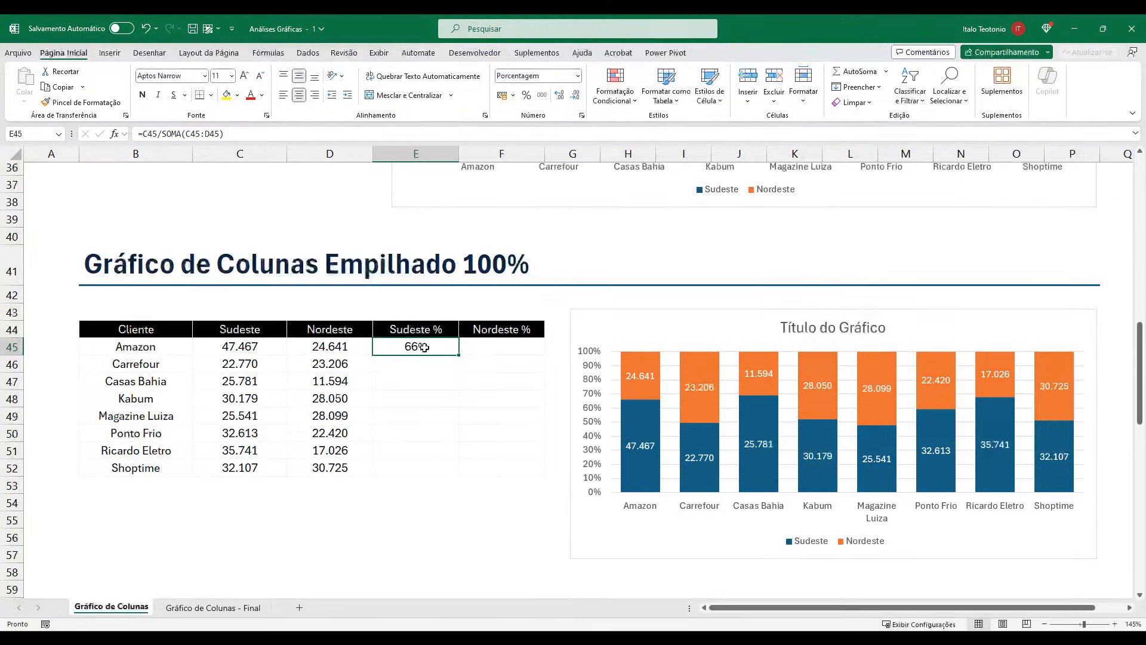
# - Calculate Amazon's Nordeste share in F45 with the formula =D45/SOMA(C45:D45)
pyautogui.click(480, 348)
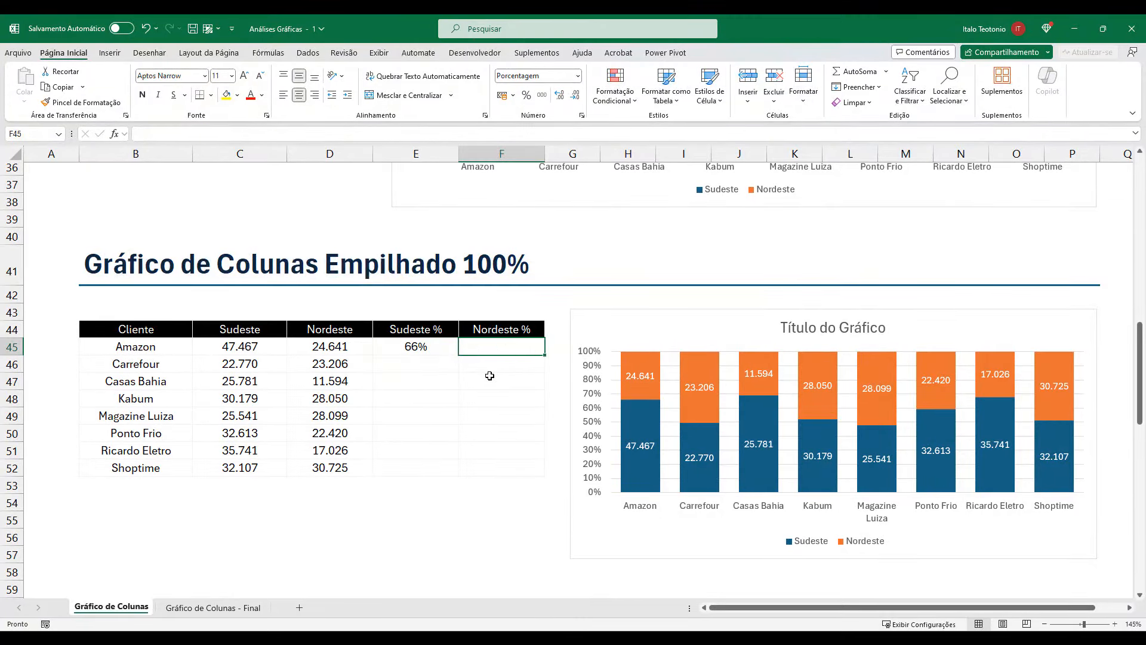
pyautogui.write('=')
pyautogui.click(331, 346)
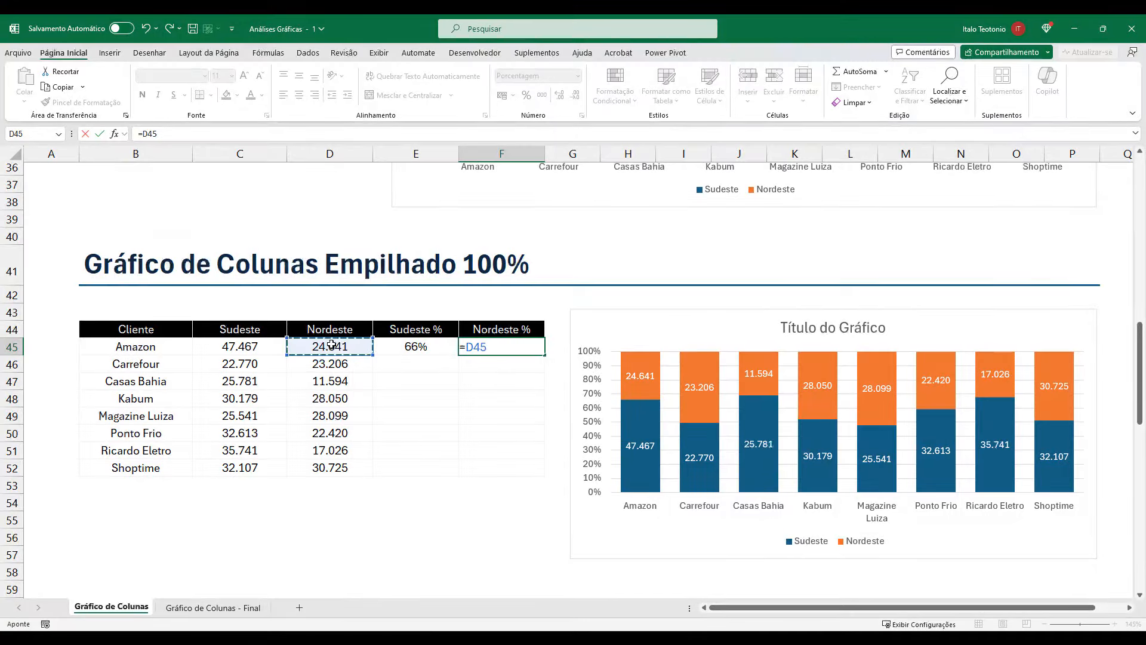
pyautogui.write('/soma(')
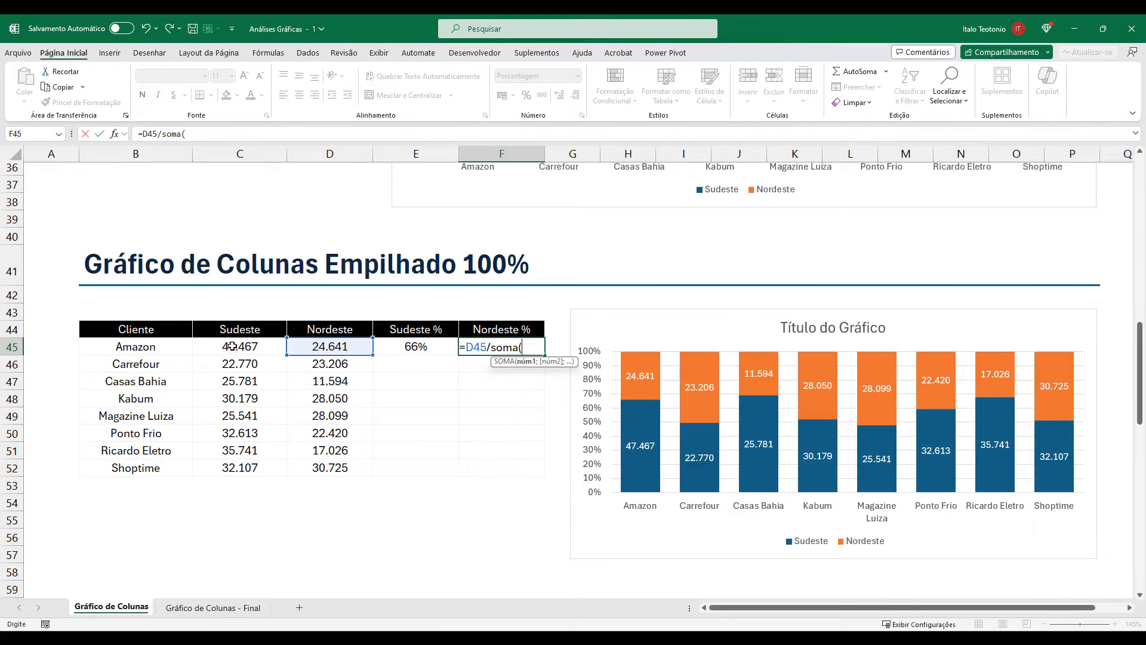
pyautogui.moveTo(236, 346); pyautogui.dragTo(322, 350)
pyautogui.press('Return')
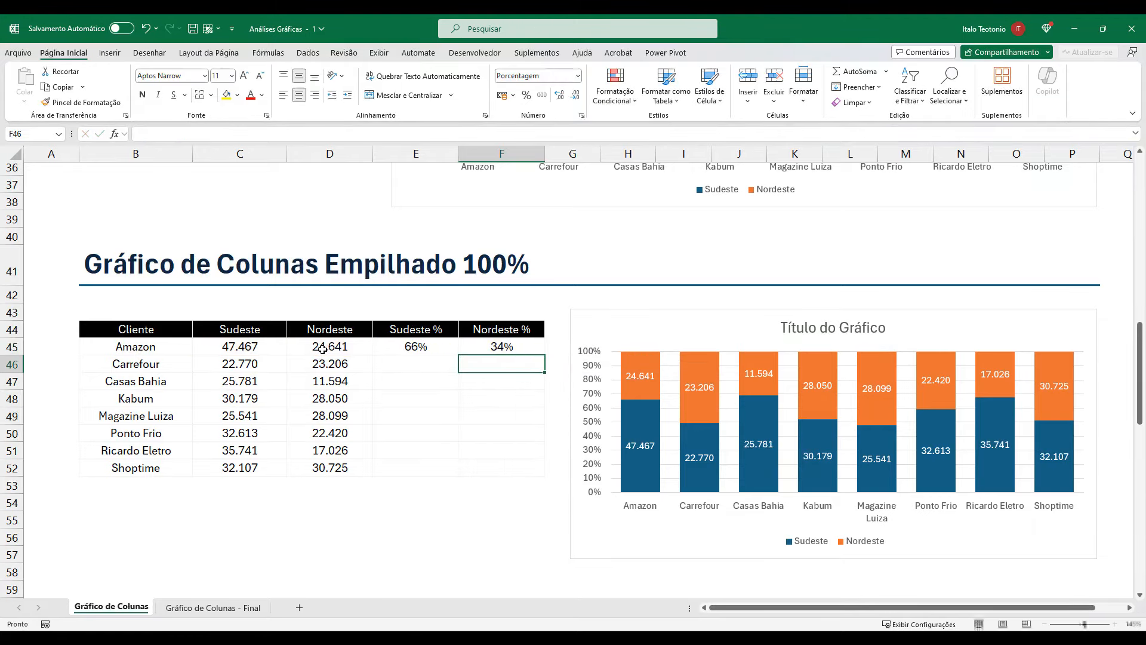
# - Show E45:F45 with two decimal places and fill both percentage formulas down to row 52
pyautogui.moveTo(486, 348); pyautogui.dragTo(416, 348)
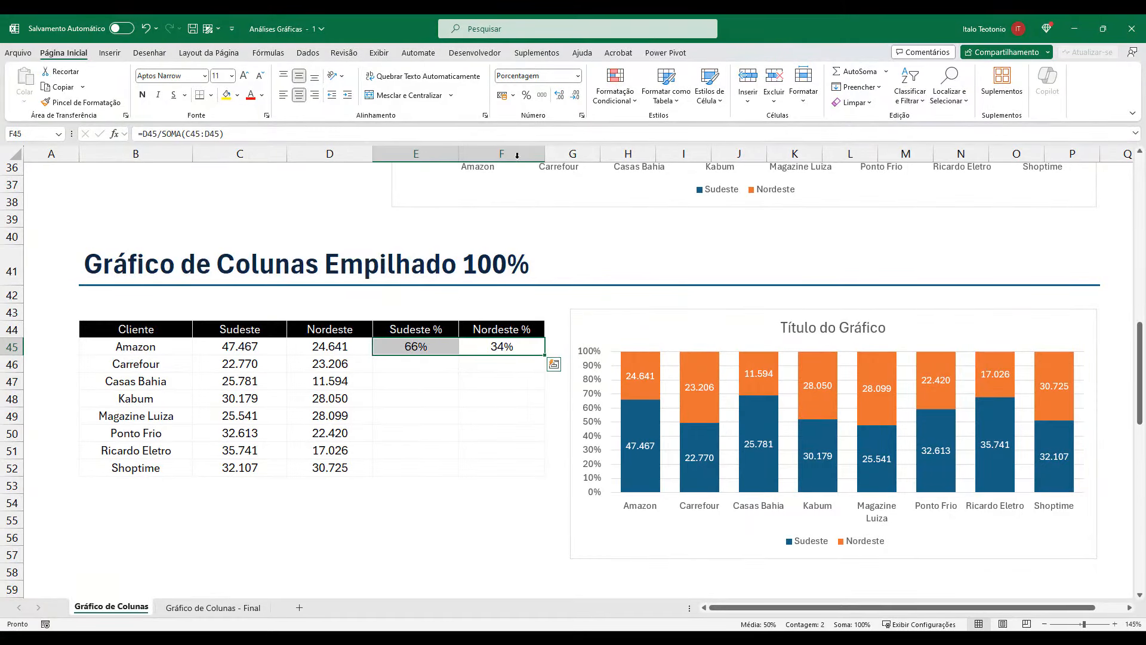
pyautogui.click(565, 96)
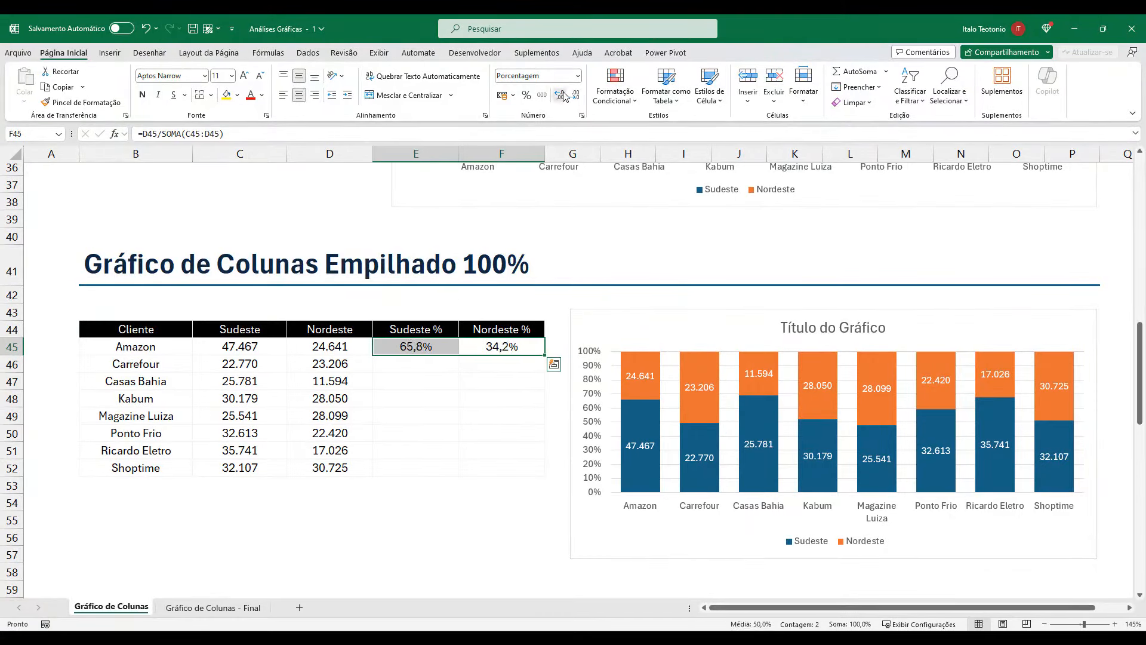
pyautogui.click(564, 96)
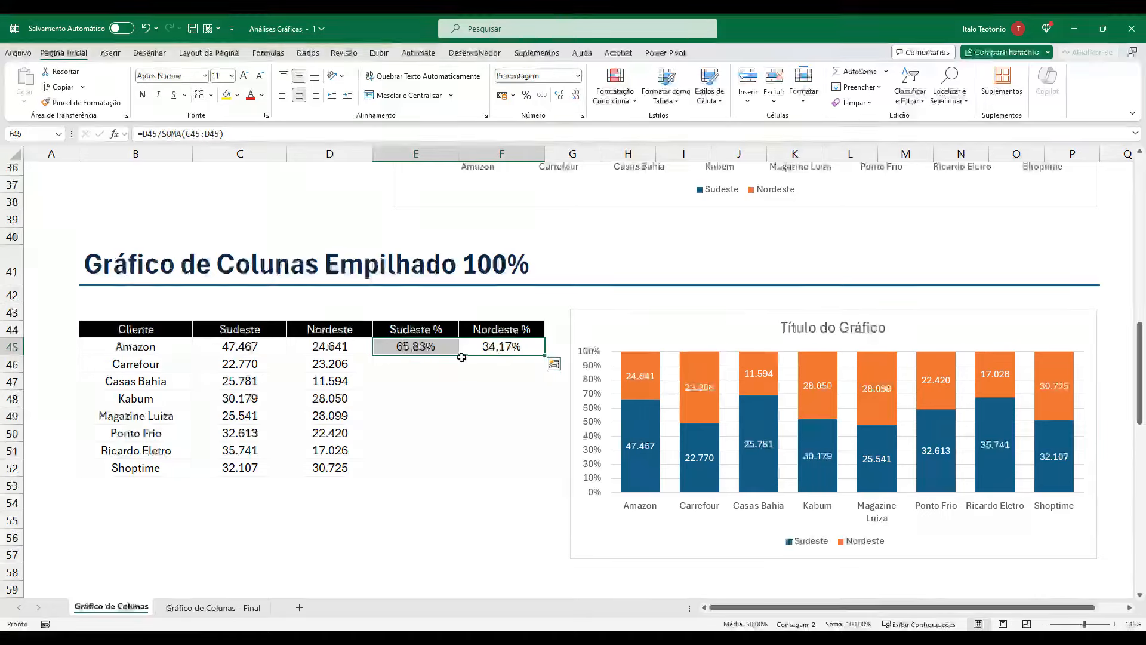
pyautogui.moveTo(543, 356); pyautogui.dragTo(526, 472)
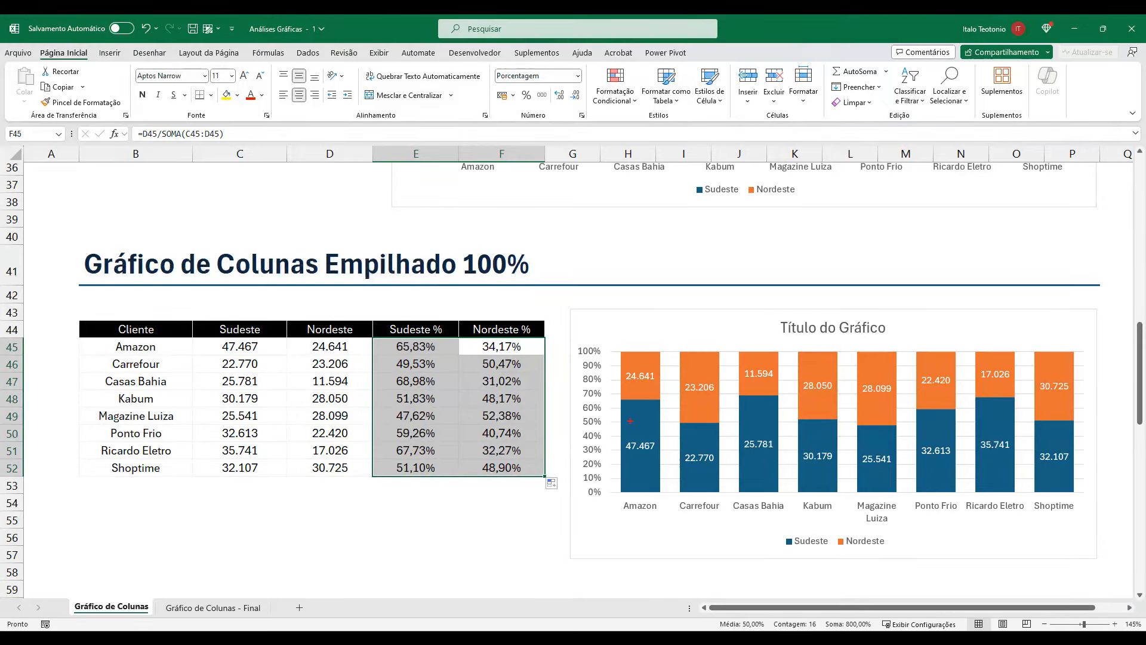
pyautogui.moveTo(626, 404); pyautogui.dragTo(606, 416)
pyautogui.press('Escape')
pyautogui.click(525, 519)
pyautogui.moveTo(412, 345); pyautogui.dragTo(487, 461)
pyautogui.moveTo(173, 330); pyautogui.dragTo(190, 473)
pyautogui.moveTo(384, 330); pyautogui.dragTo(511, 461)
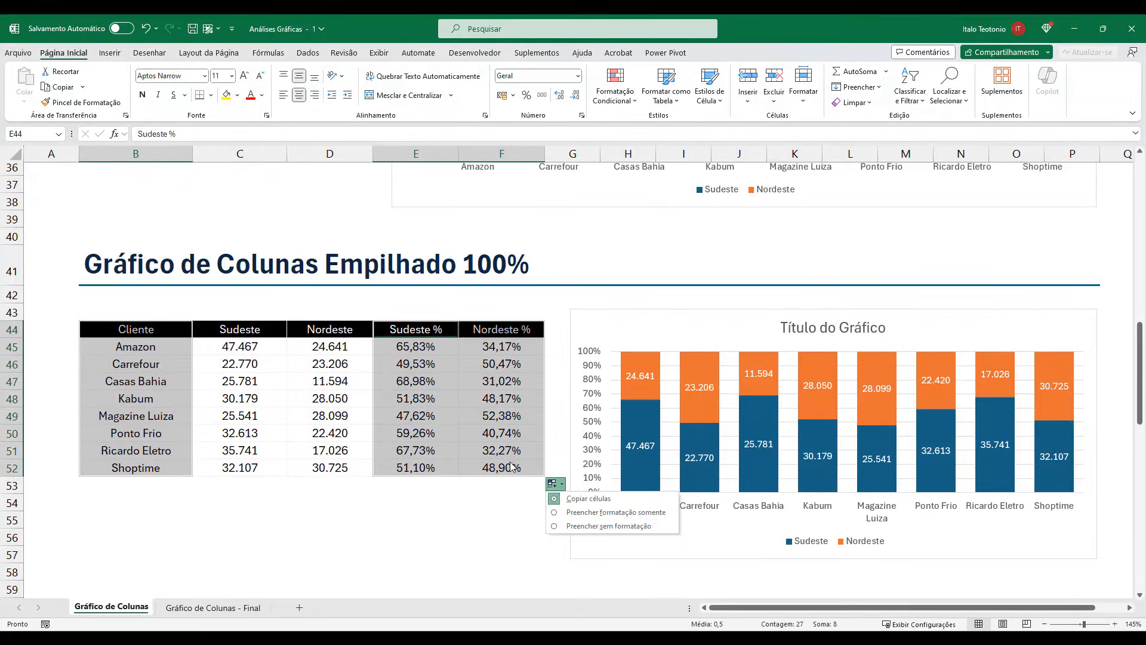
# - Make the Nordeste data labels take their text from cells F45:F52 and turn off their Valor content
pyautogui.click(641, 378)
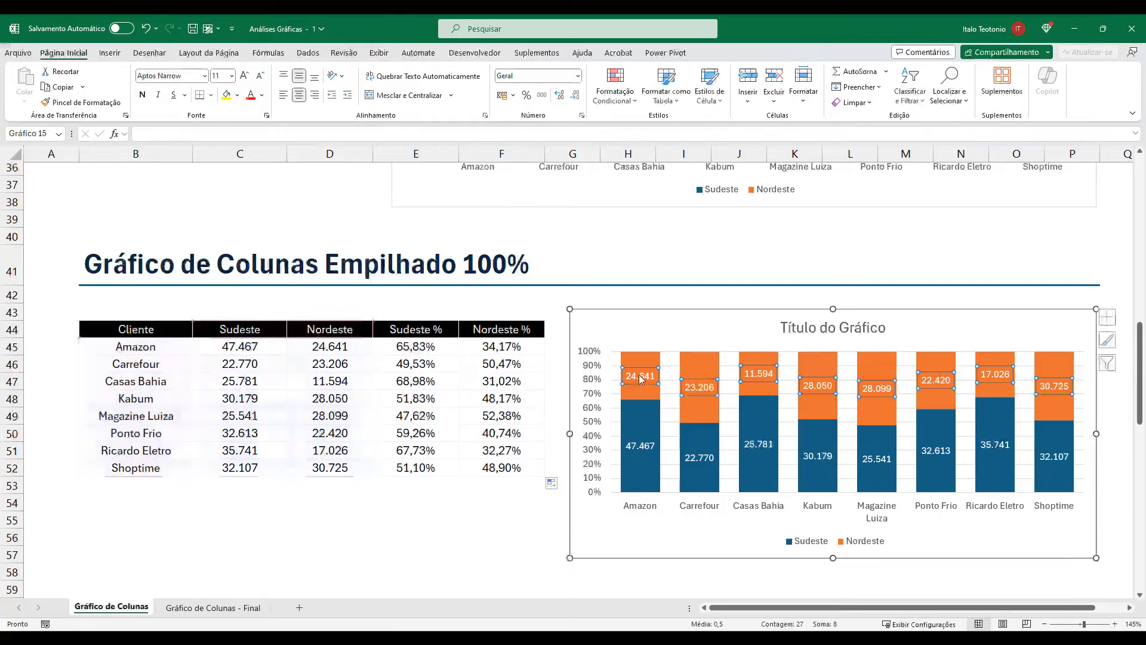
pyautogui.rightClick(640, 378)
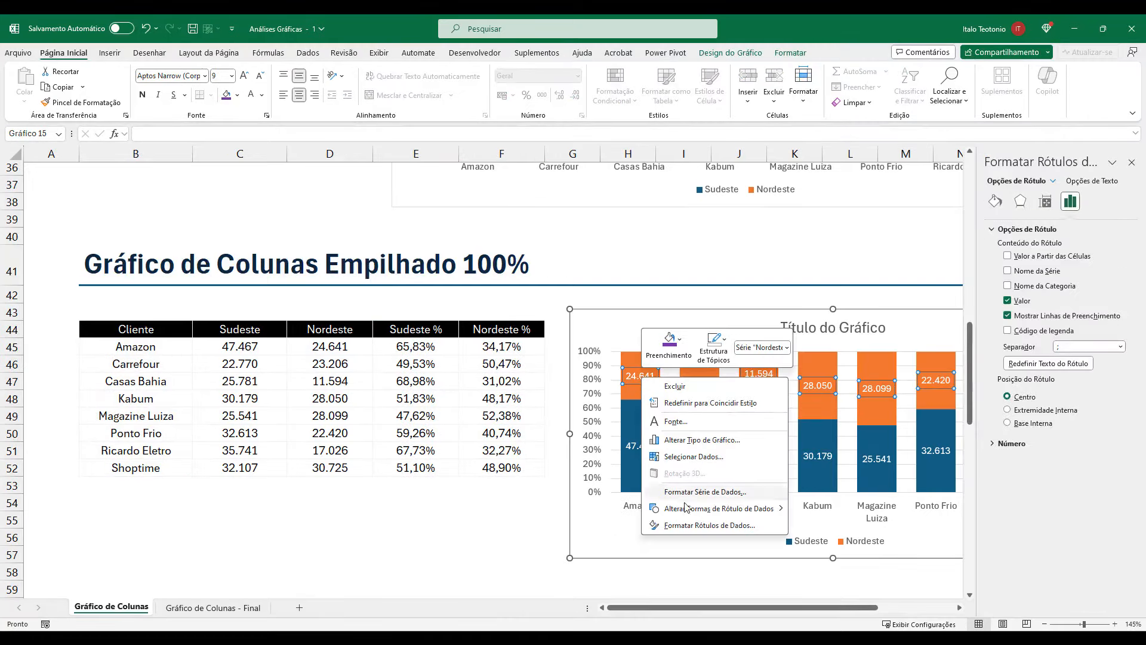
pyautogui.click(687, 525)
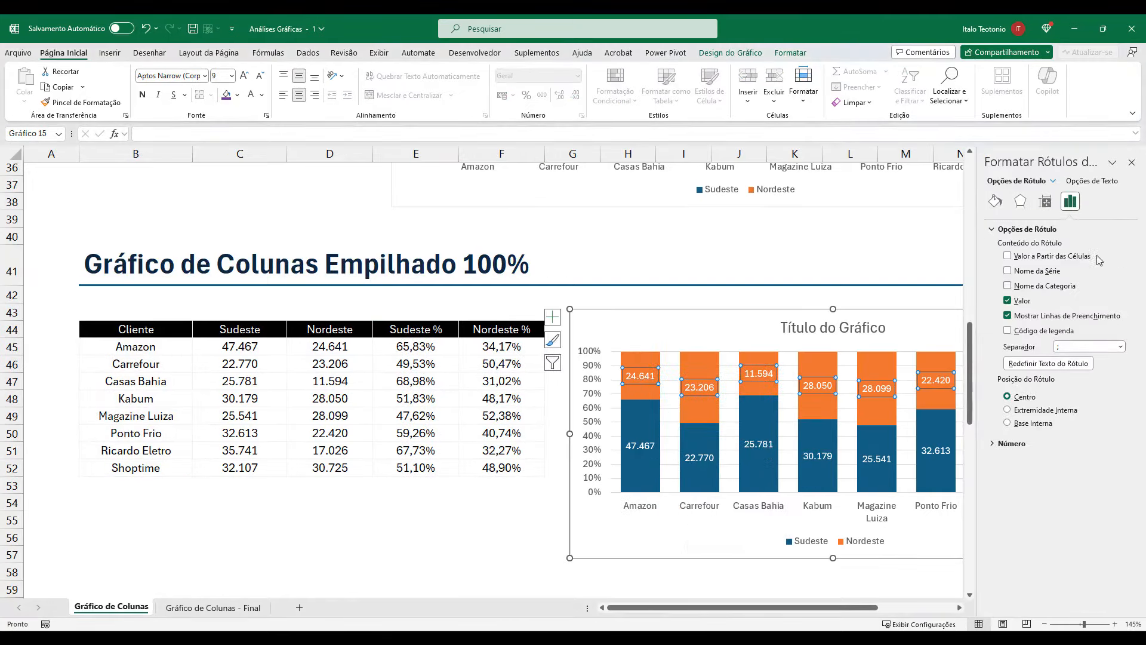
pyautogui.click(1066, 256)
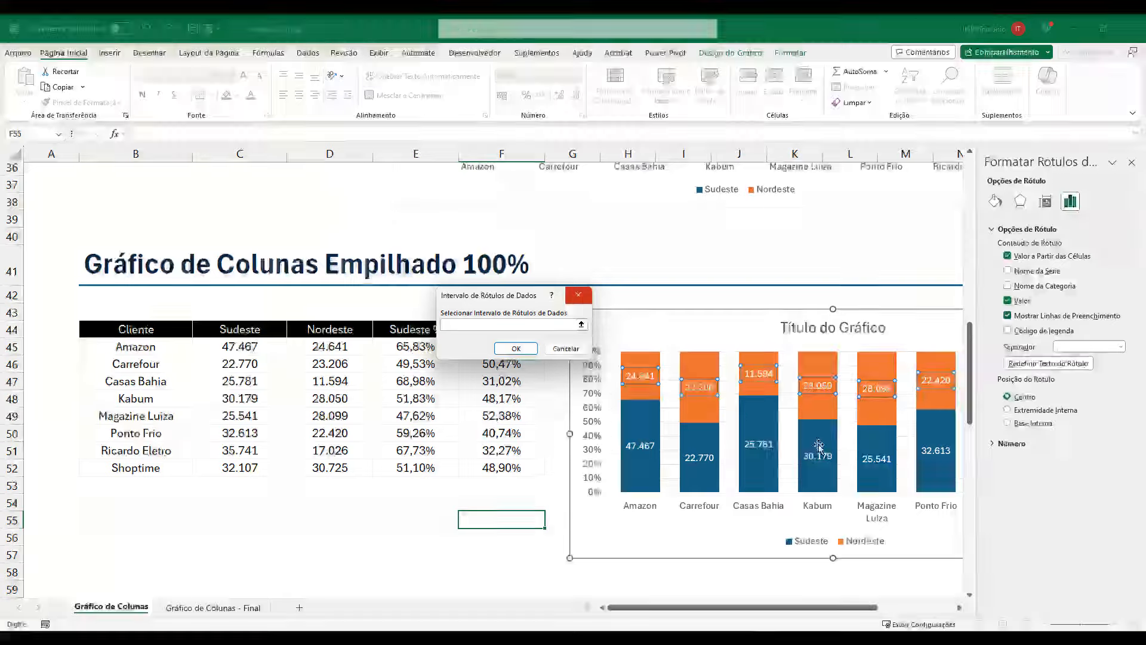
pyautogui.moveTo(526, 302); pyautogui.dragTo(670, 287)
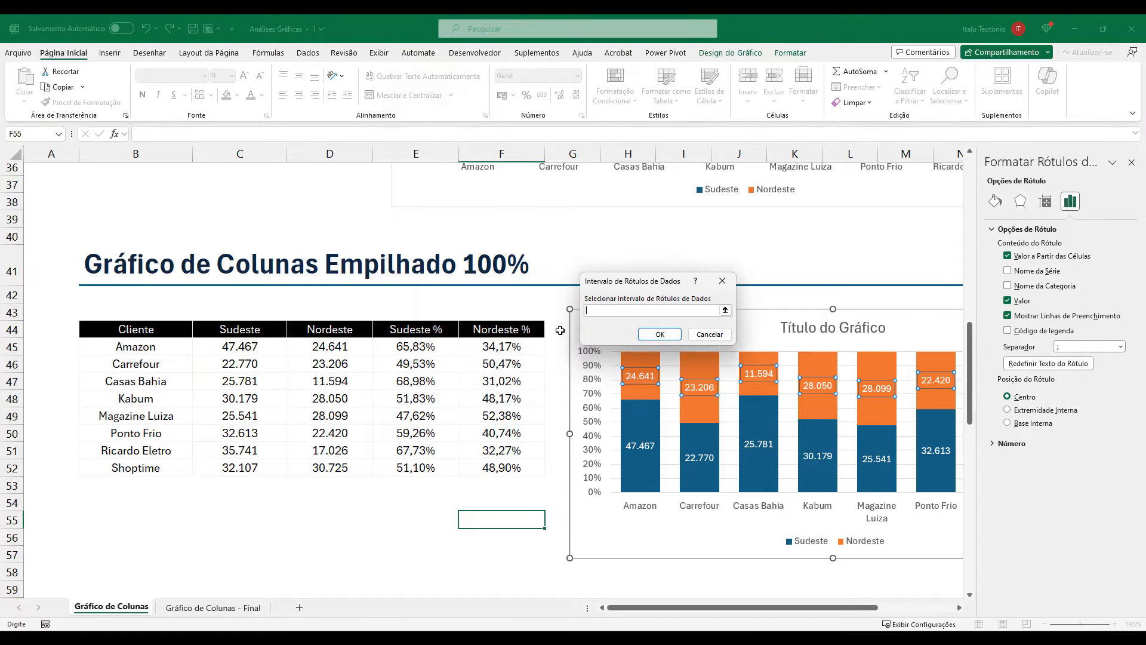
pyautogui.moveTo(531, 344); pyautogui.dragTo(533, 459)
pyautogui.click(660, 334)
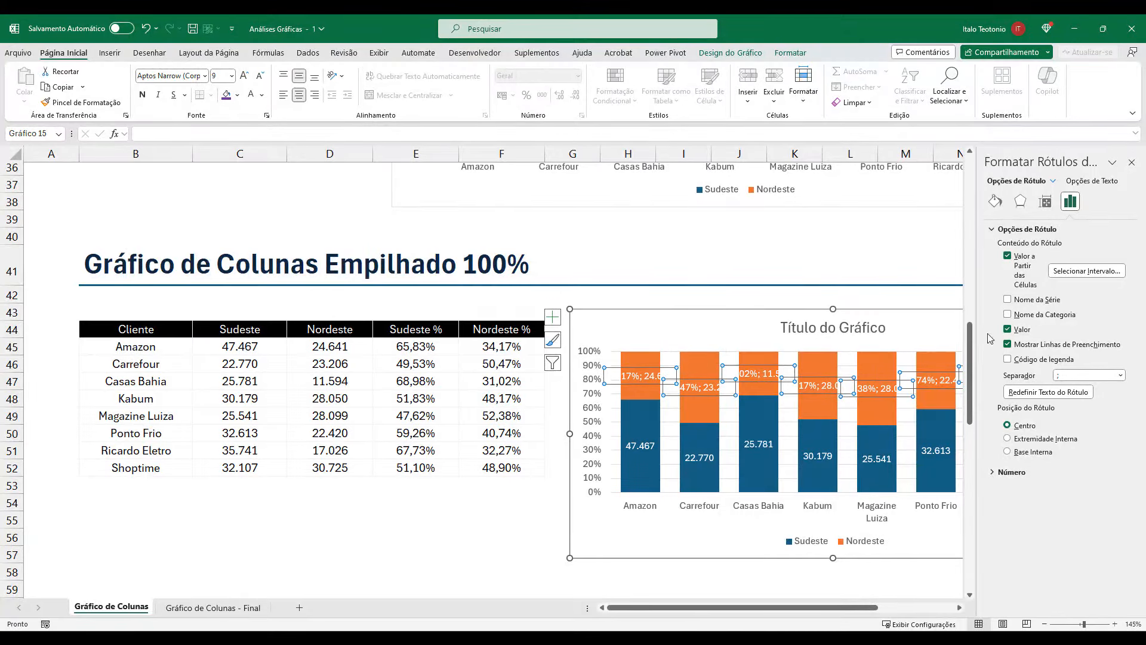
pyautogui.click(1008, 329)
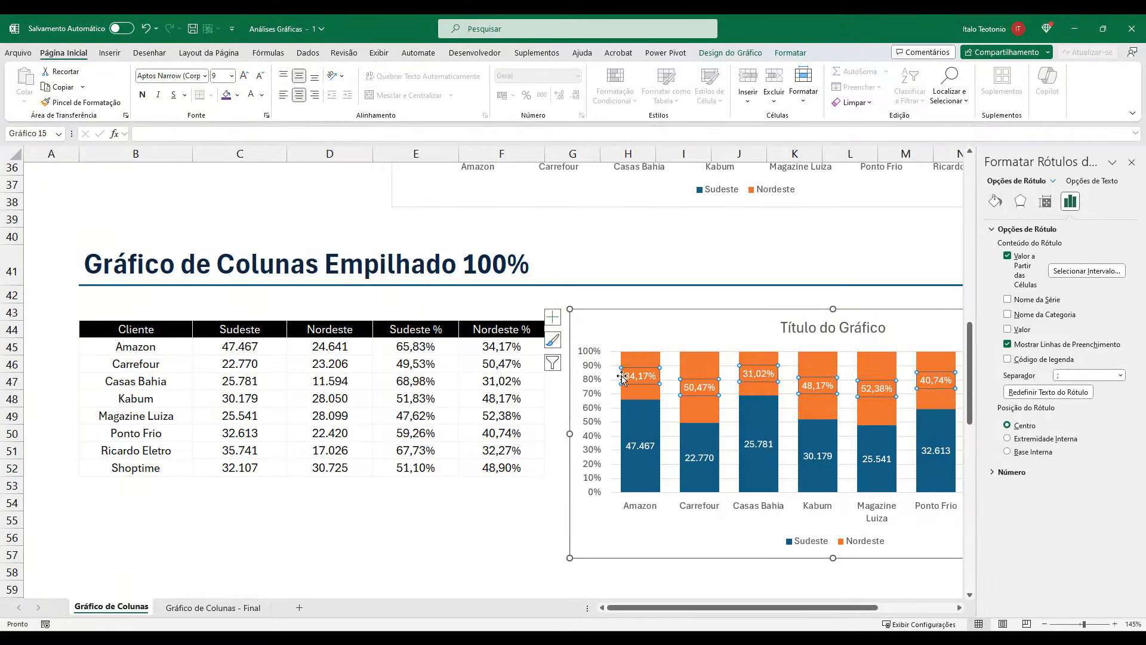
# - Make the Sudeste data labels take their text from cells E45:E52, turn off their Valor content and close the label formatting
pyautogui.click(640, 447)
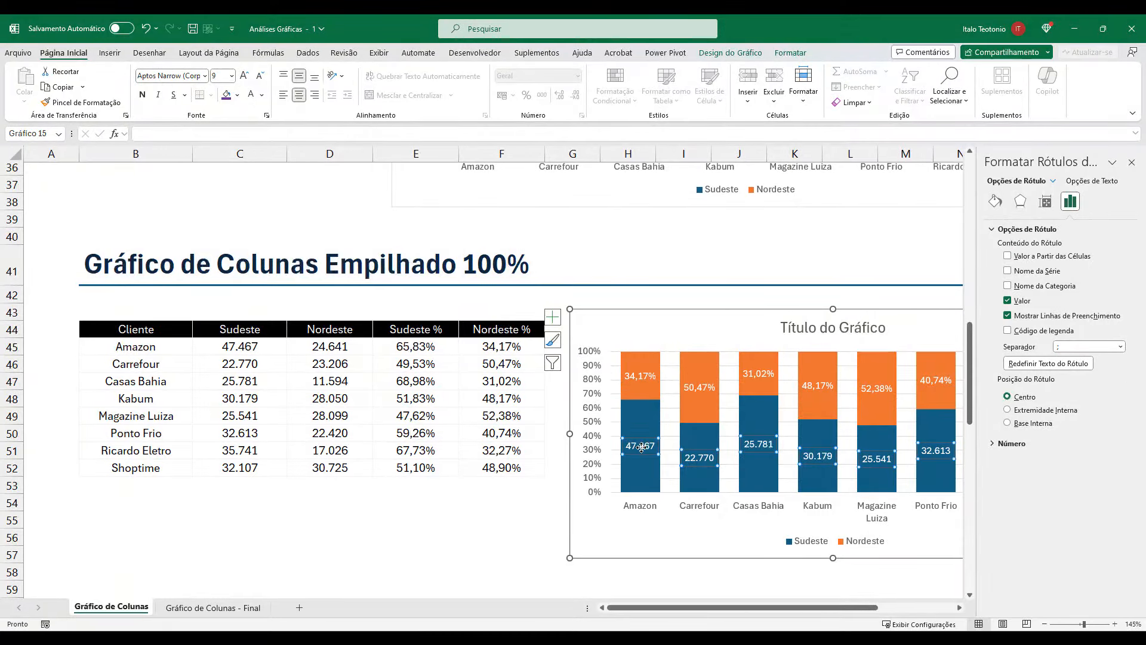
pyautogui.click(1047, 255)
pyautogui.moveTo(435, 347); pyautogui.dragTo(431, 468)
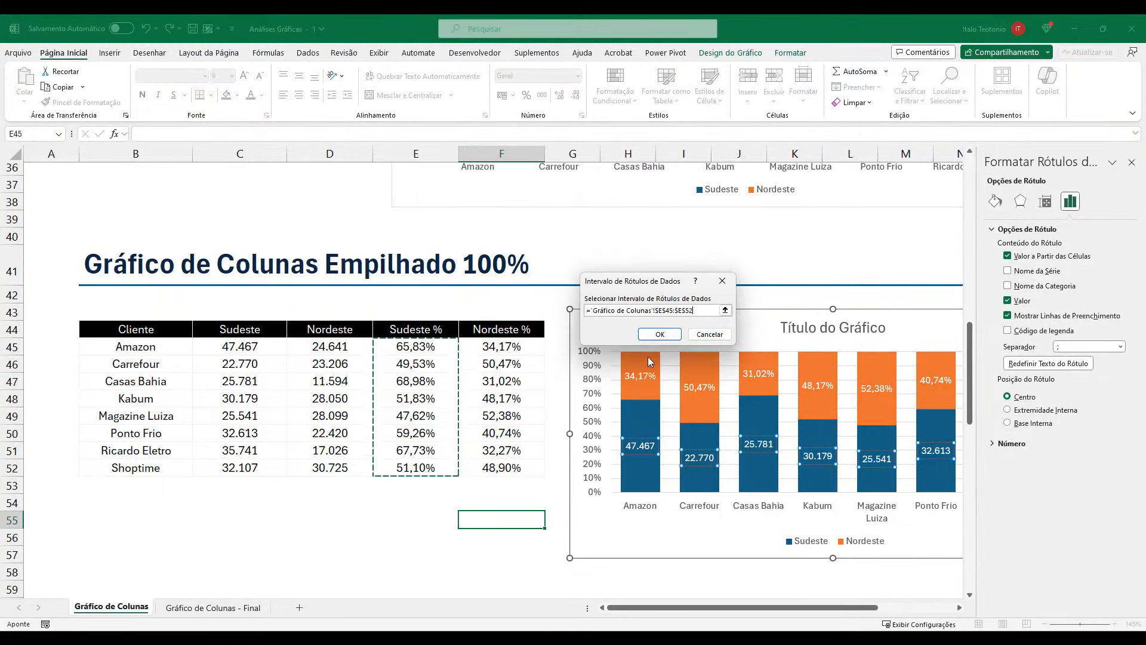
pyautogui.click(668, 336)
pyautogui.click(1008, 329)
pyautogui.click(1132, 163)
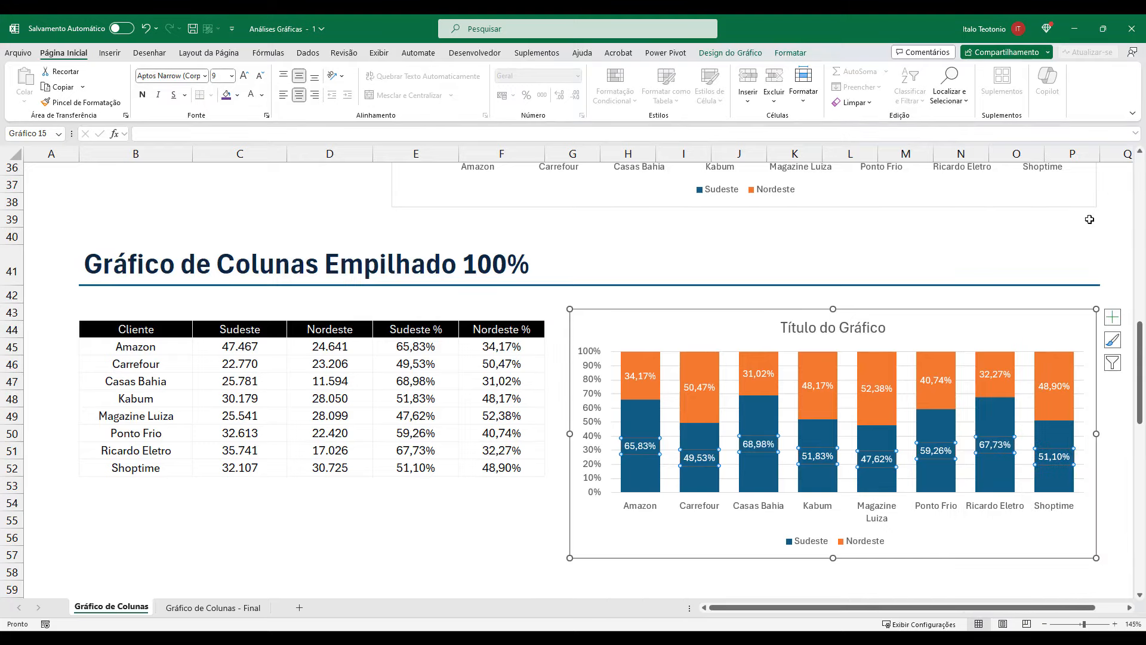
pyautogui.click(1095, 250)
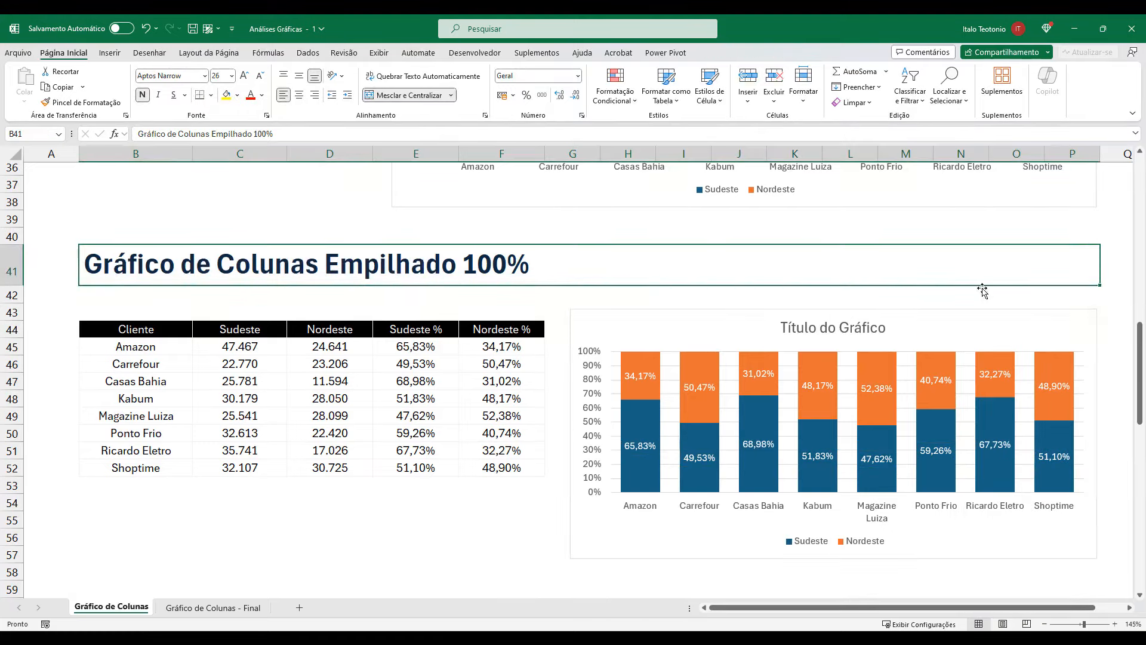
# - Change the 100% stacked chart's title to "Análise % da Composição dos Pedidos por Regional e Cliente"
pyautogui.moveTo(645, 402)
pyautogui.click(812, 328)
pyautogui.moveTo(781, 328); pyautogui.dragTo(818, 330)
pyautogui.tripleClick(816, 326)
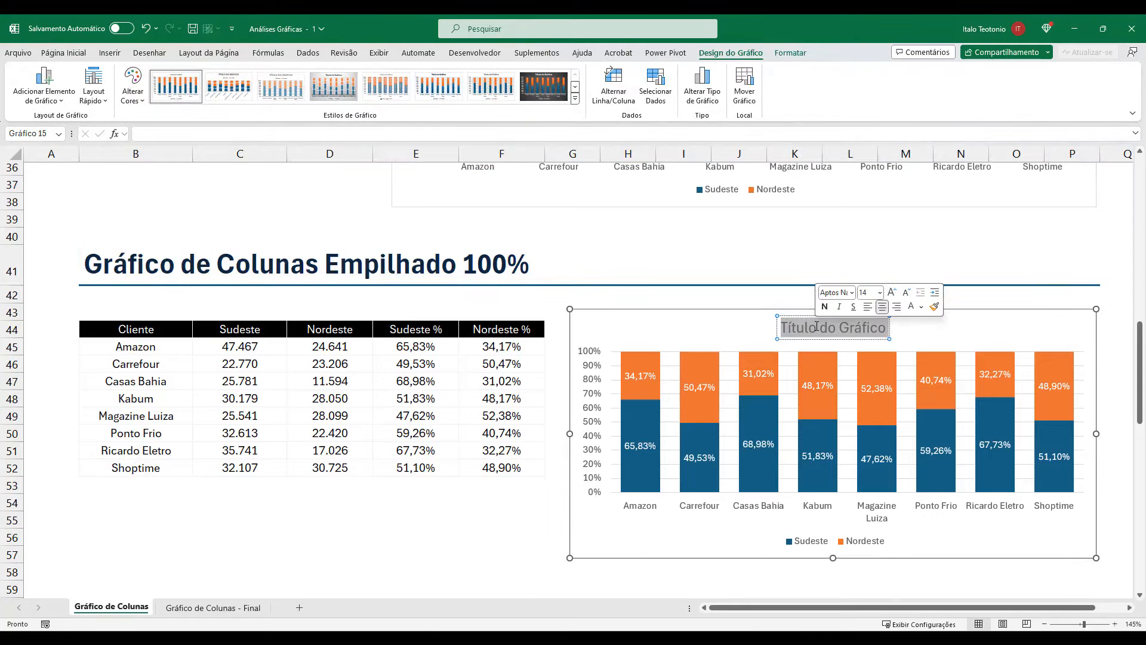
pyautogui.write('Análise')
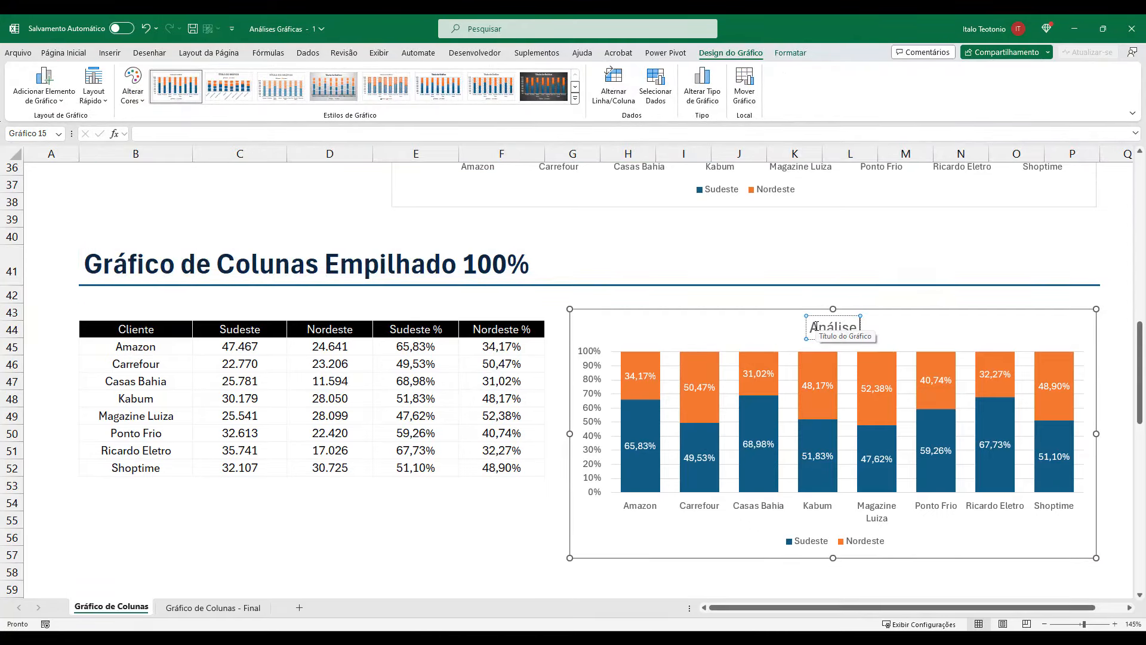
pyautogui.write(' % da Compois')
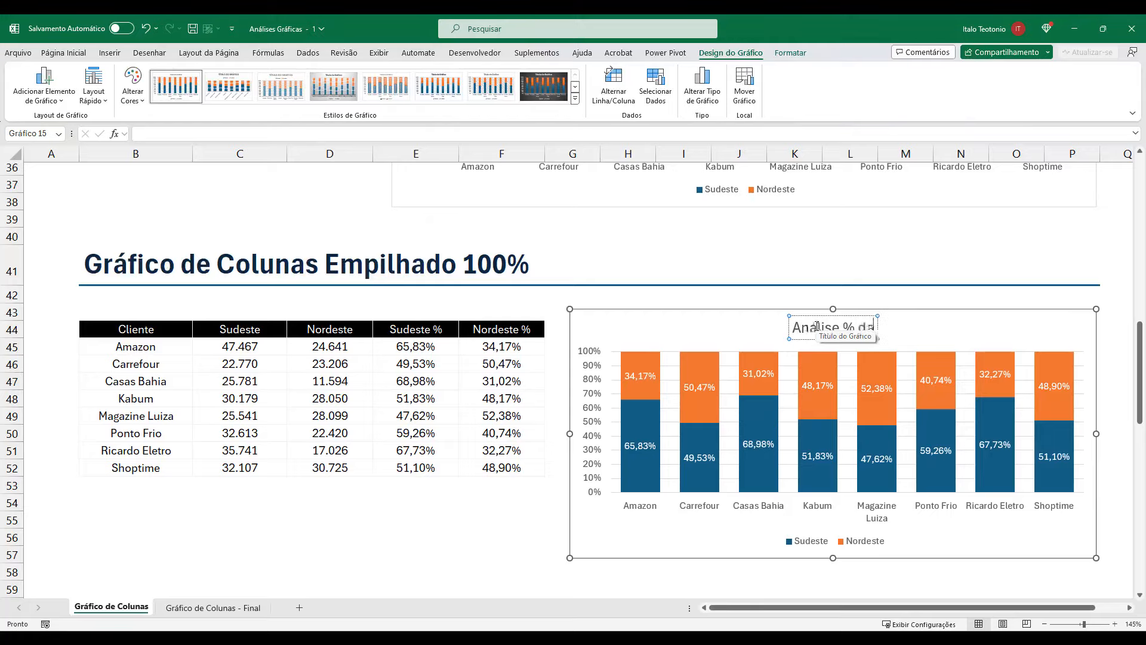
pyautogui.press('BackSpace')
pyautogui.press('BackSpace')
pyautogui.write('sição dos Pedi')
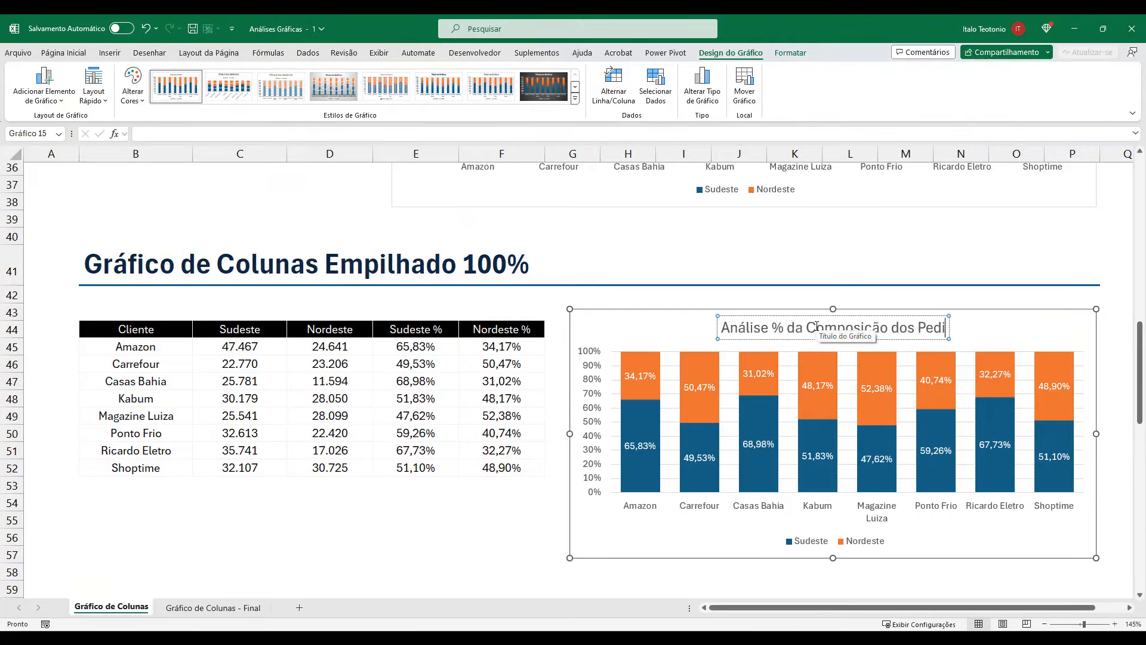
pyautogui.write('dos por Regio')
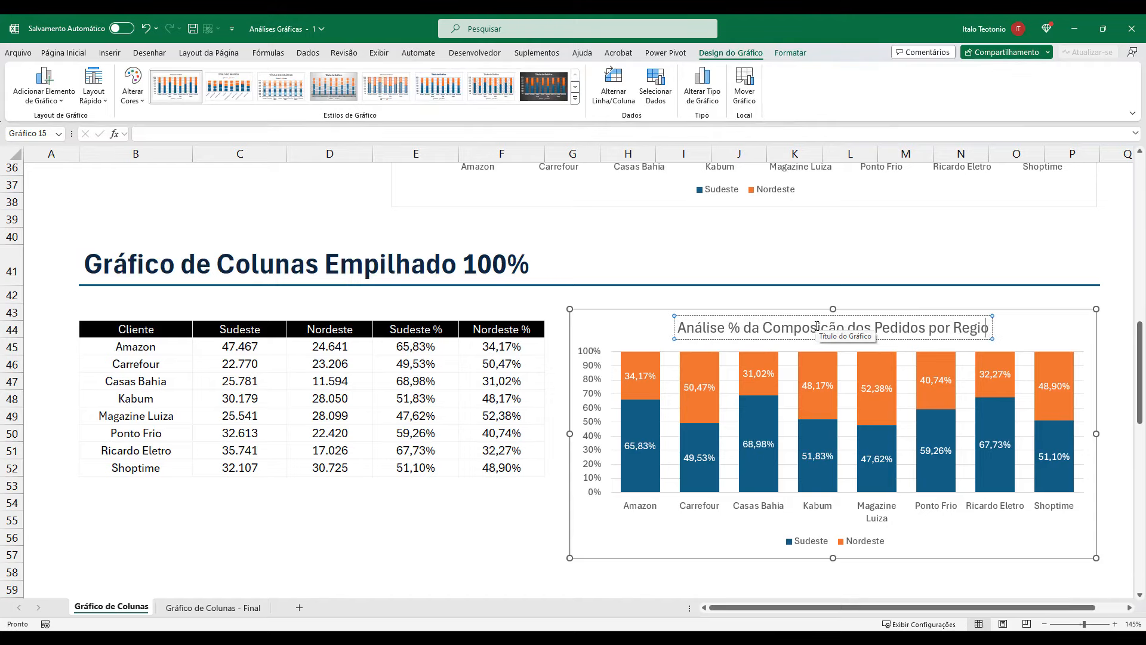
pyautogui.write('nal e Cliente')
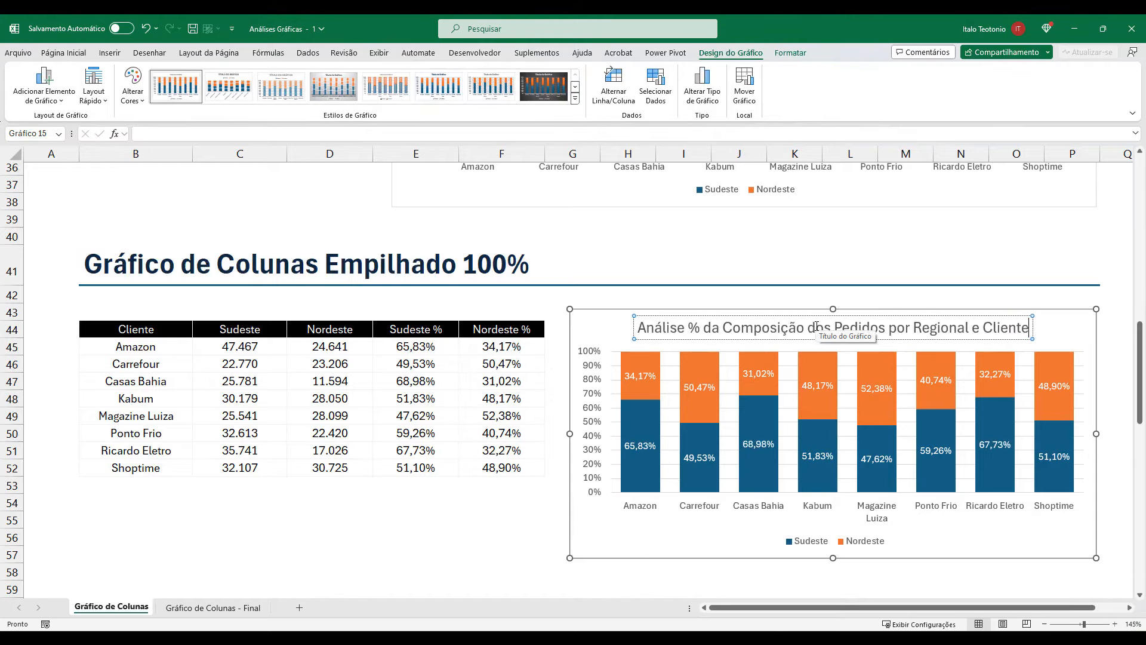
pyautogui.click(490, 526)
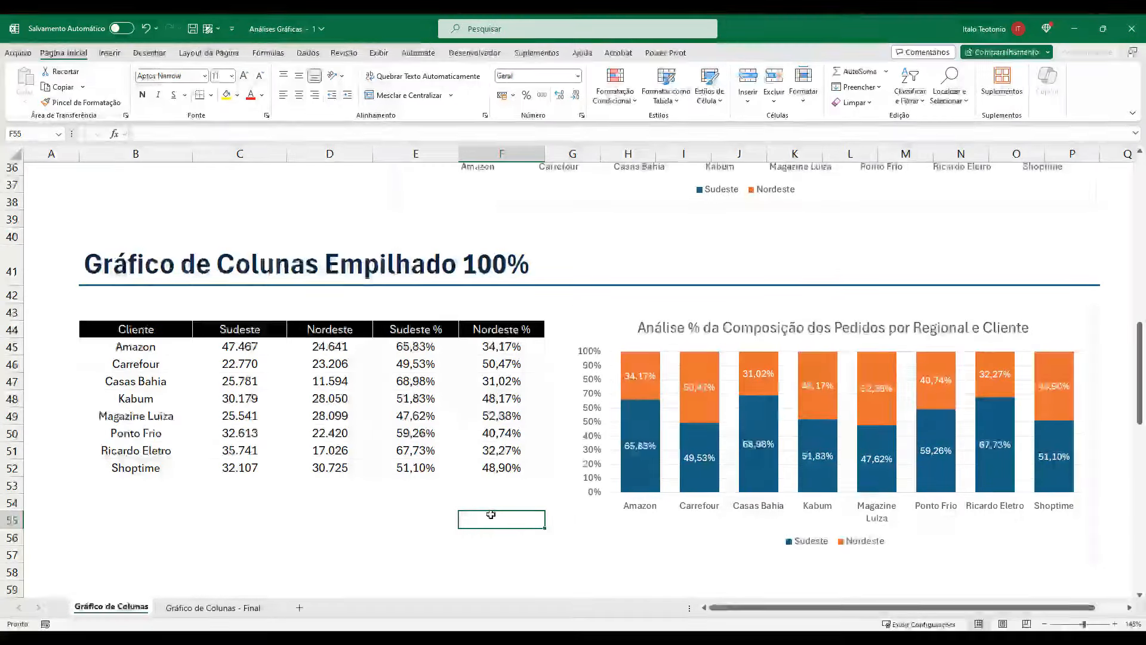
pyautogui.scroll(5, 488, 515)
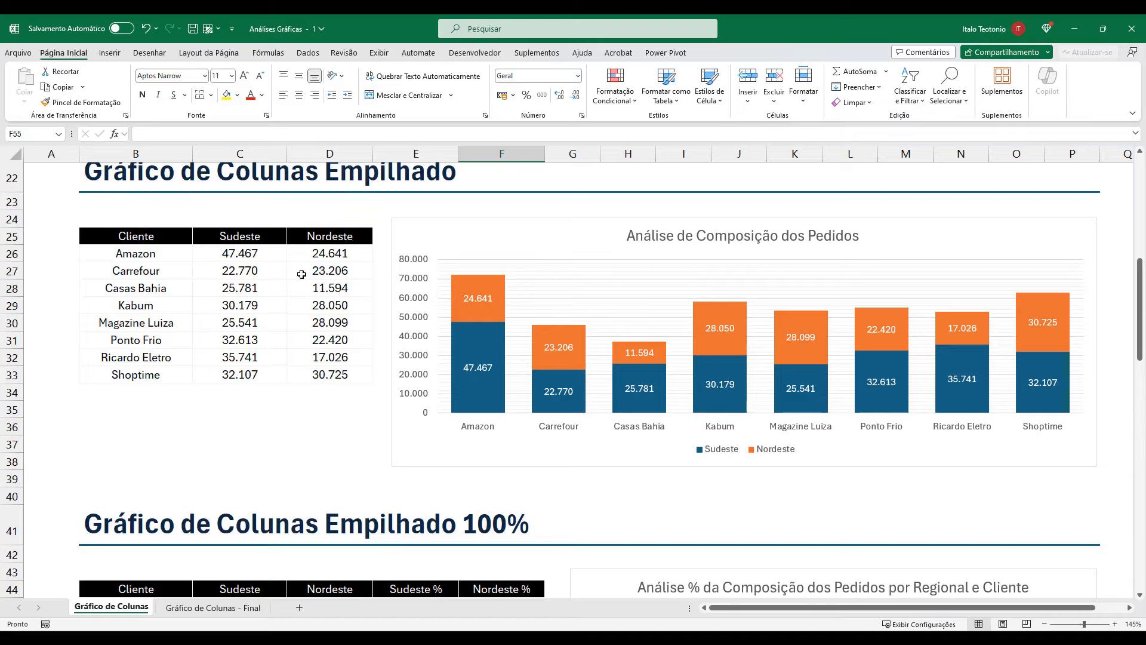
pyautogui.click(607, 236)
pyautogui.scroll(-5, 605, 226)
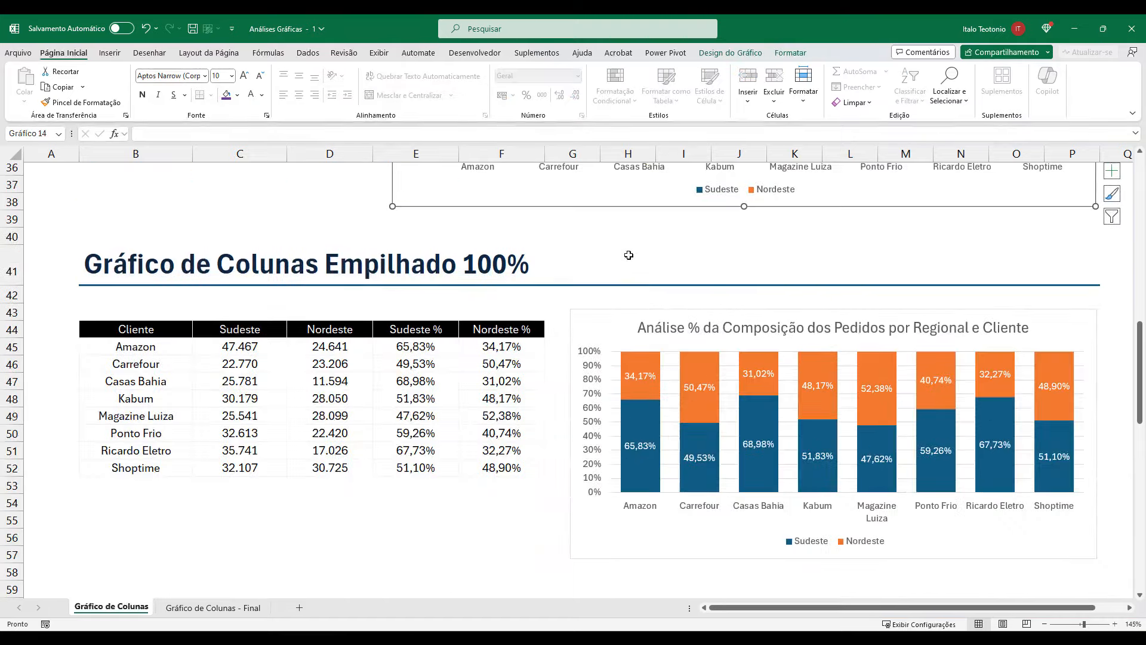
pyautogui.click(681, 314)
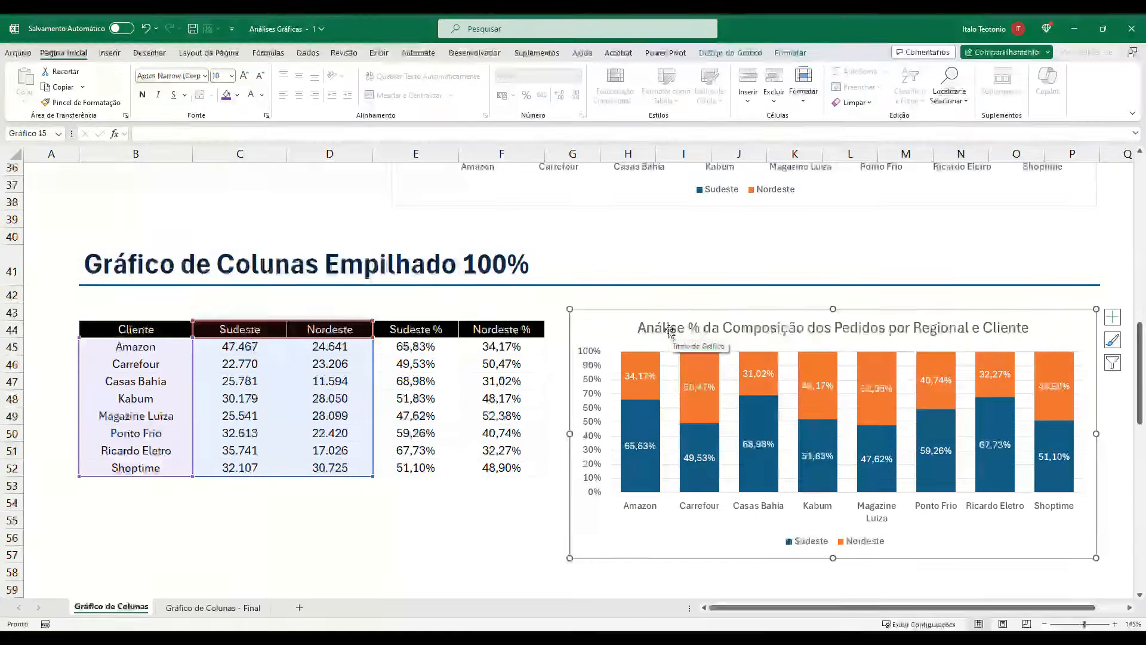
pyautogui.click(473, 548)
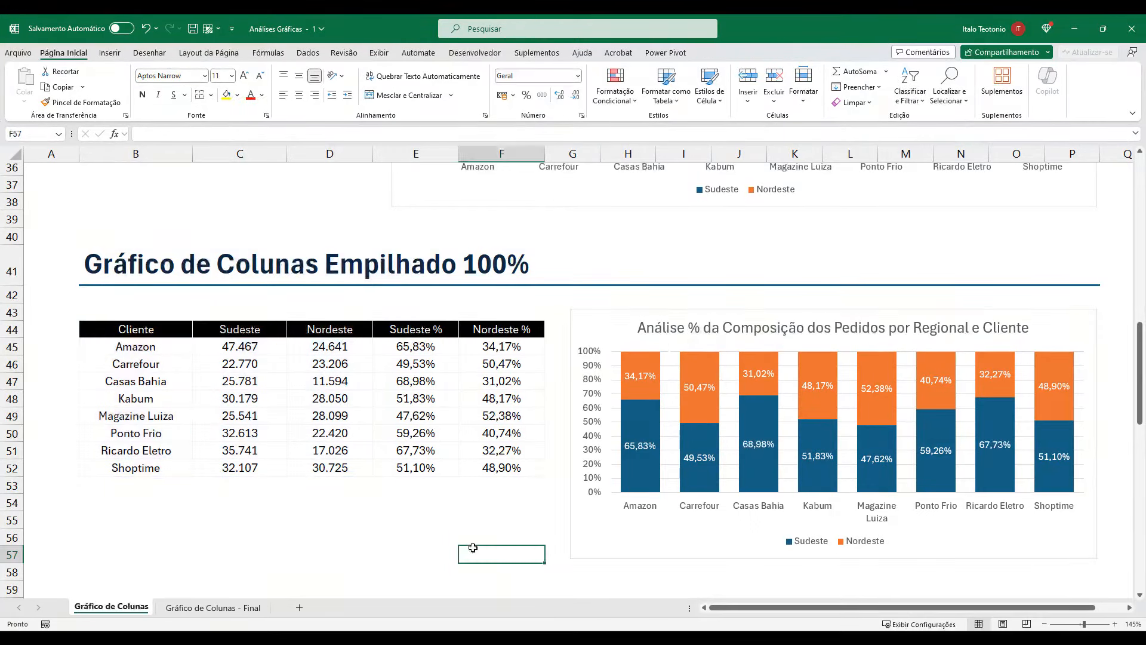
# - Make the whole title of the 100% stacked chart bold, underlined and black, and close the title formatting
pyautogui.doubleClick(707, 329)
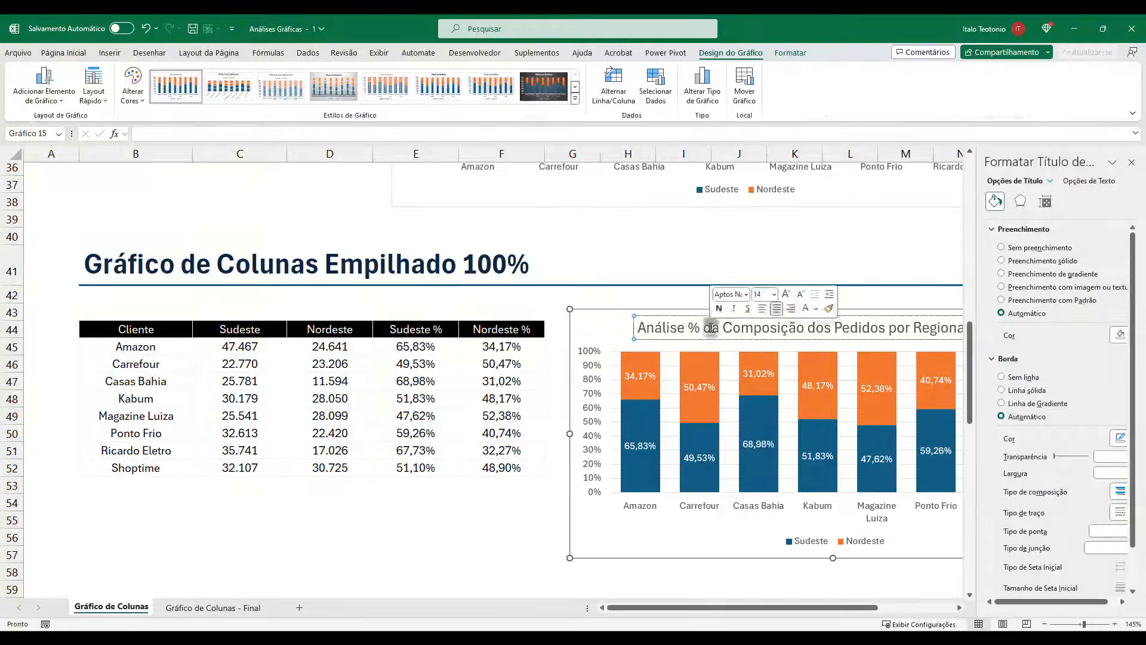
pyautogui.hotkey('ctrl', 'a')
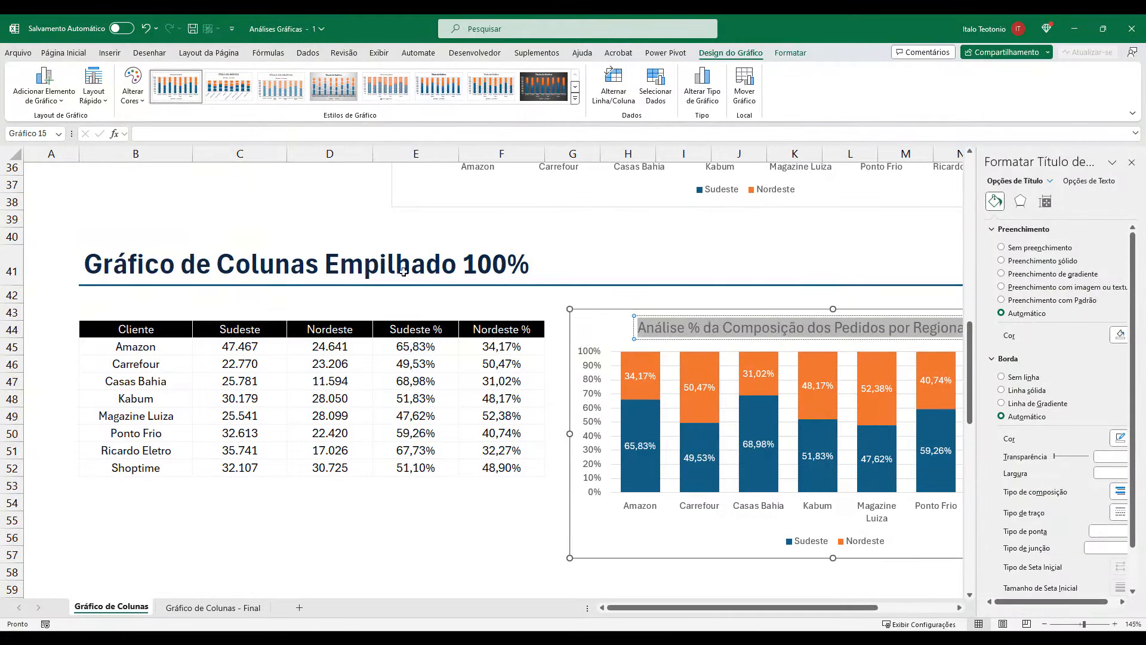
pyautogui.click(64, 55)
pyautogui.click(142, 95)
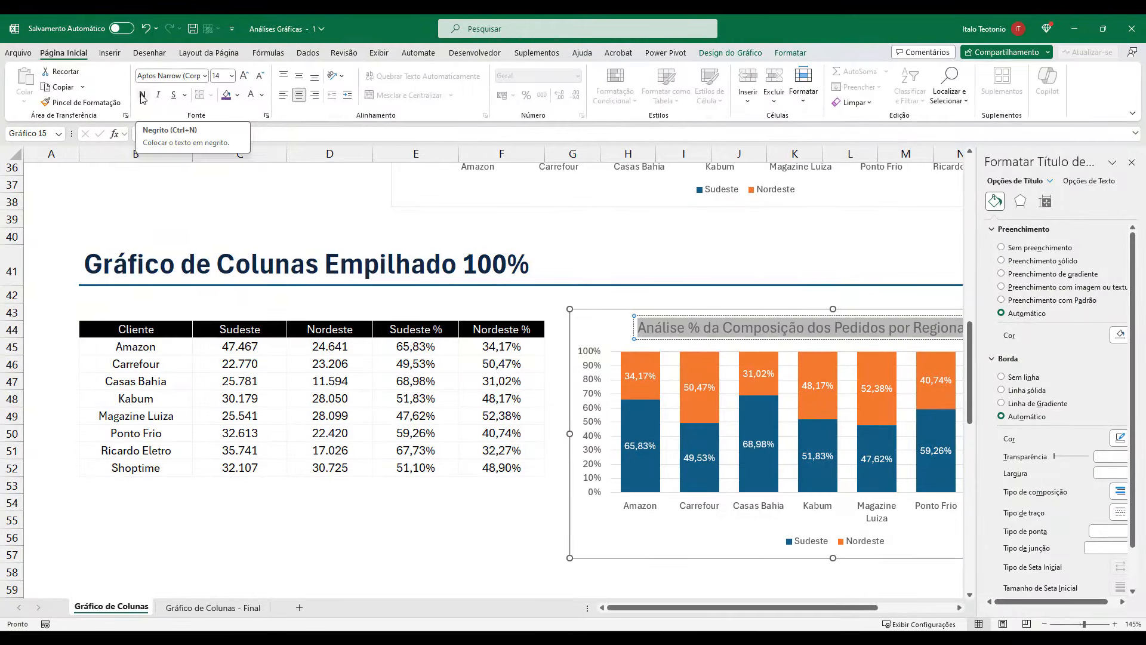
pyautogui.click(173, 95)
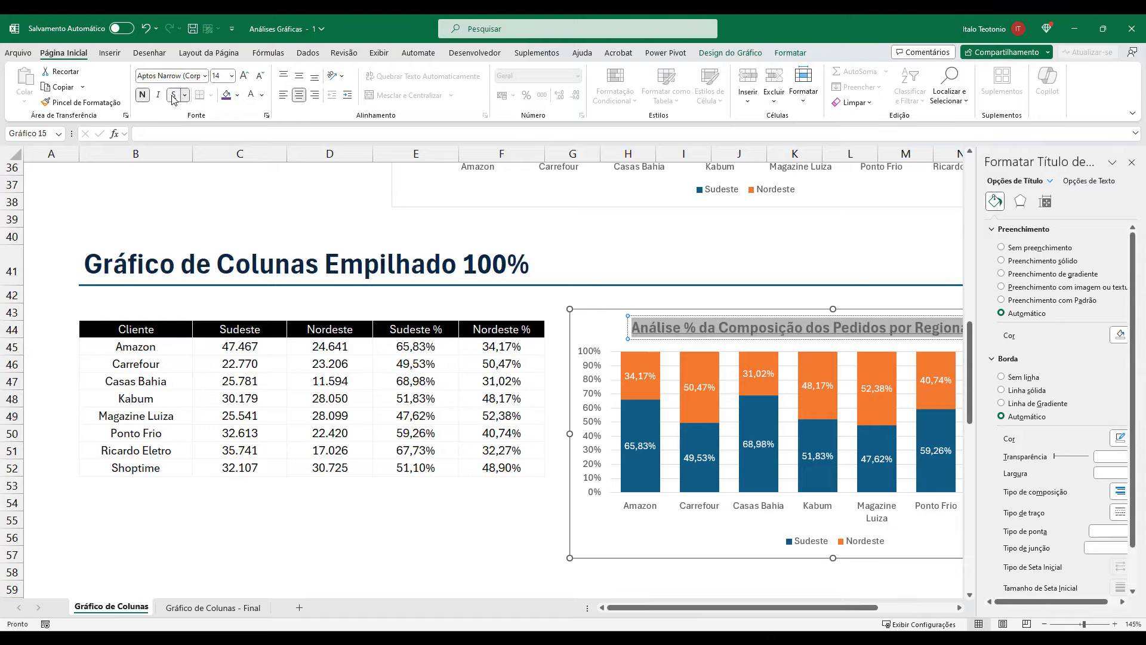
pyautogui.click(261, 95)
pyautogui.click(267, 135)
pyautogui.click(1132, 162)
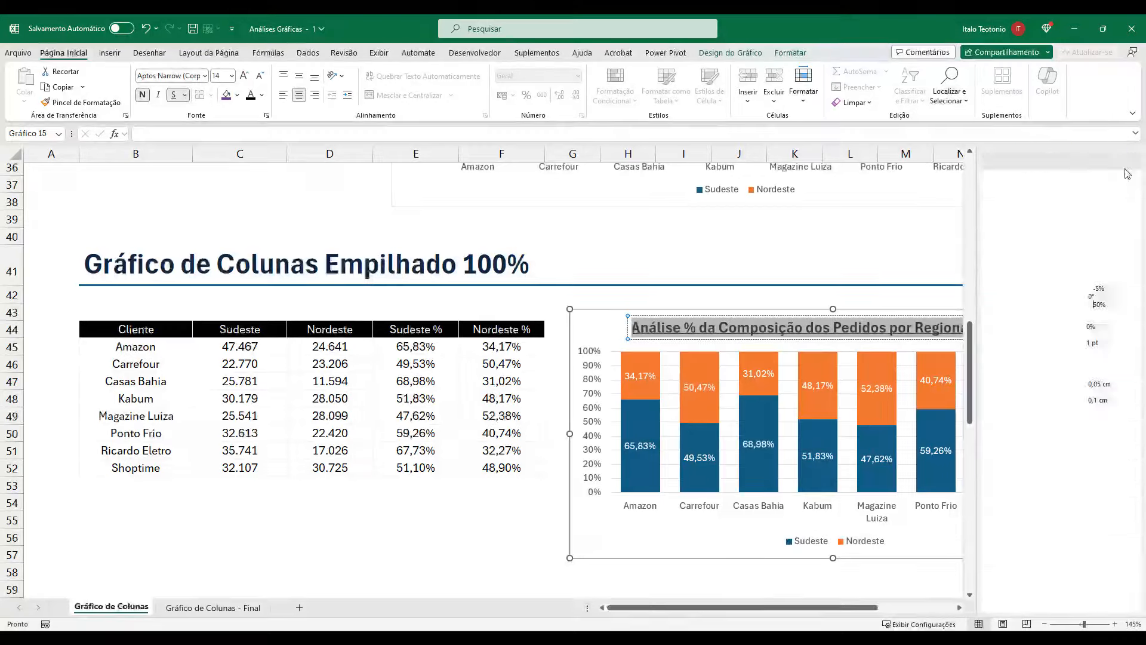
pyautogui.click(495, 556)
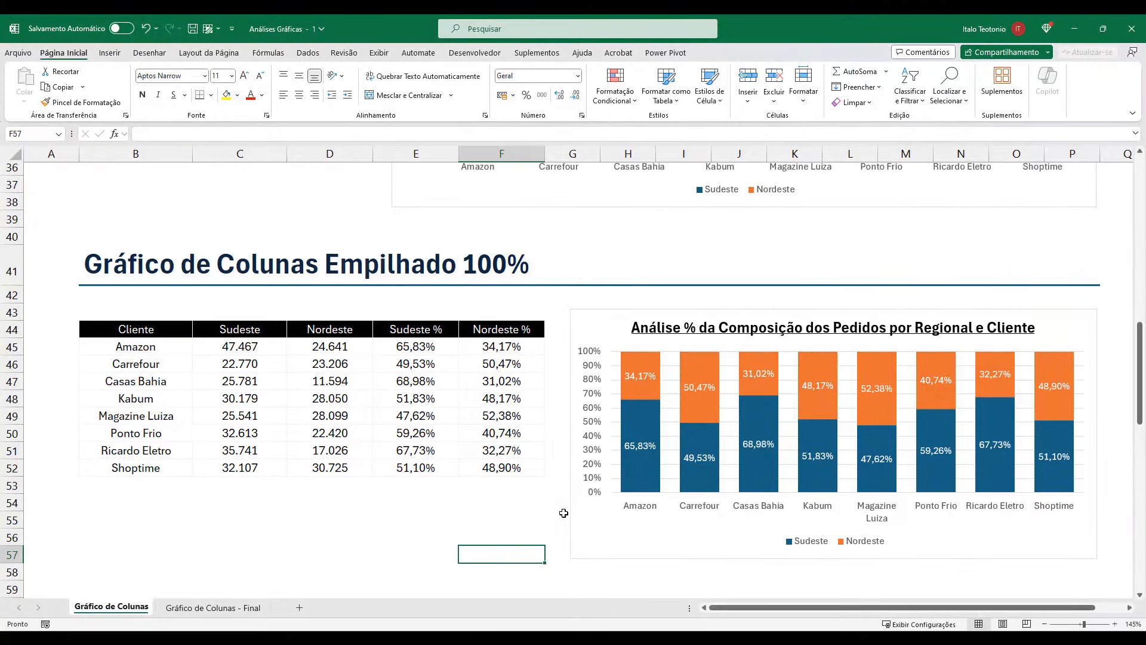
# - Remove the outline from the chart area of the 100% stacked chart
pyautogui.click(571, 508)
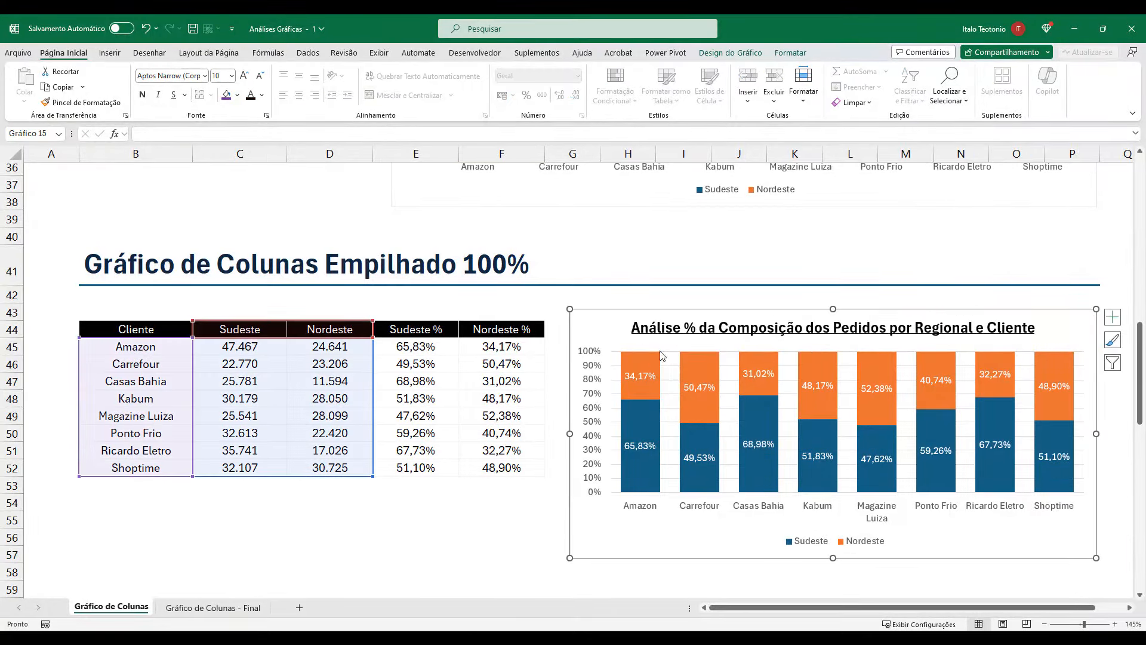
pyautogui.click(791, 53)
pyautogui.click(518, 86)
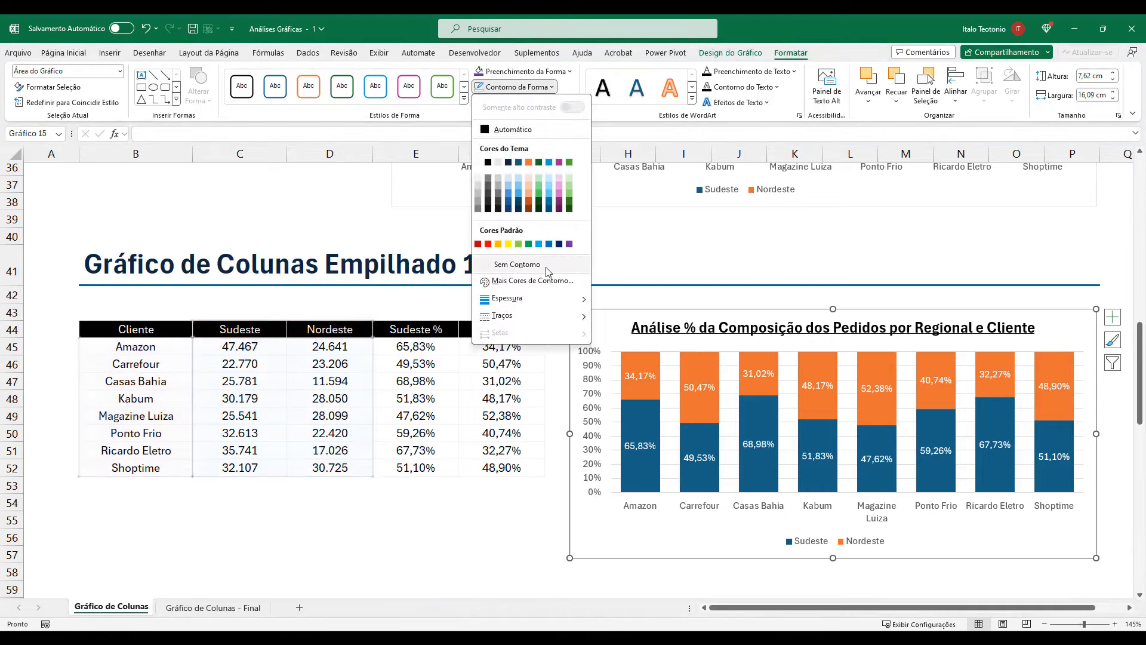
pyautogui.click(525, 267)
pyautogui.click(527, 541)
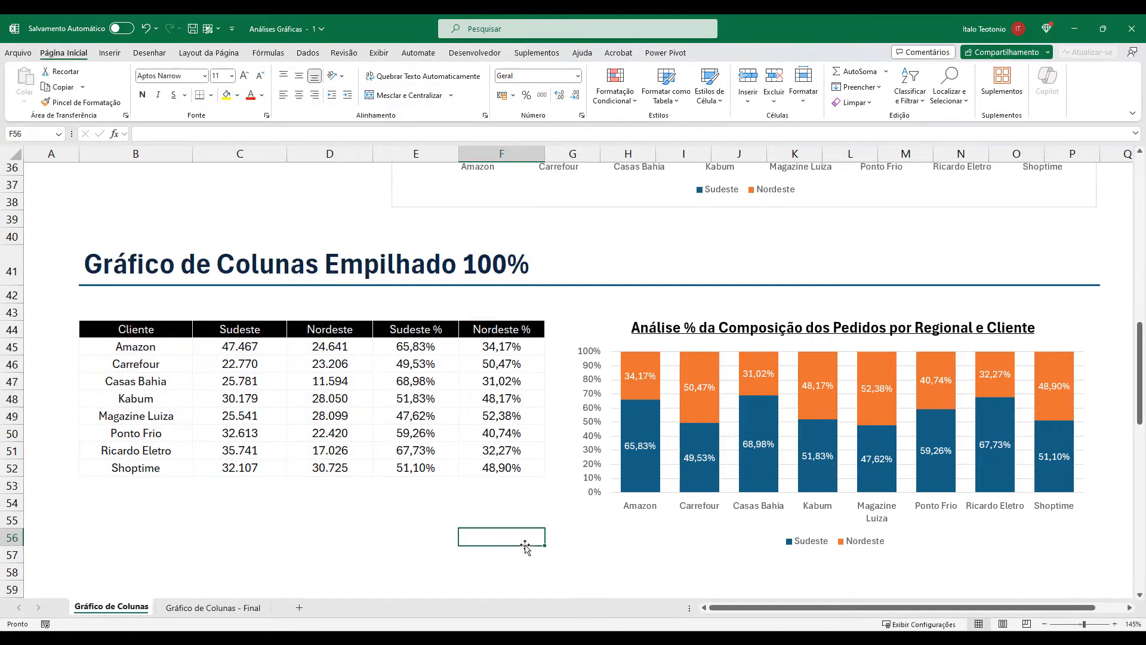
# - Try a black fill on the chart area of the 100% stacked chart and undo it
pyautogui.click(595, 549)
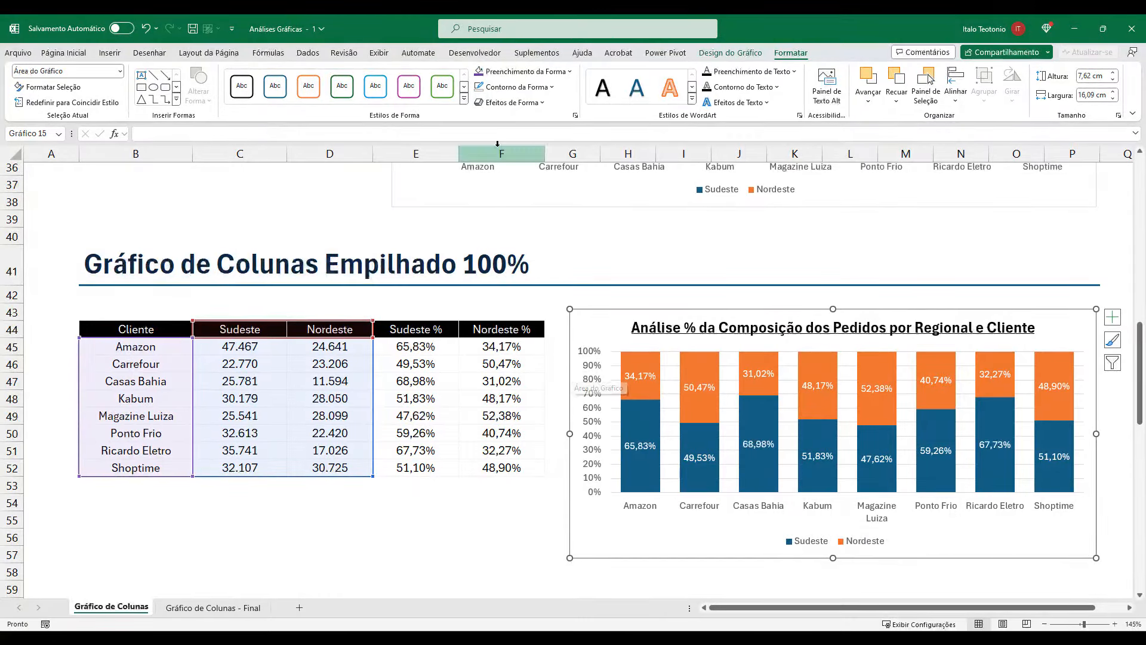
pyautogui.click(546, 74)
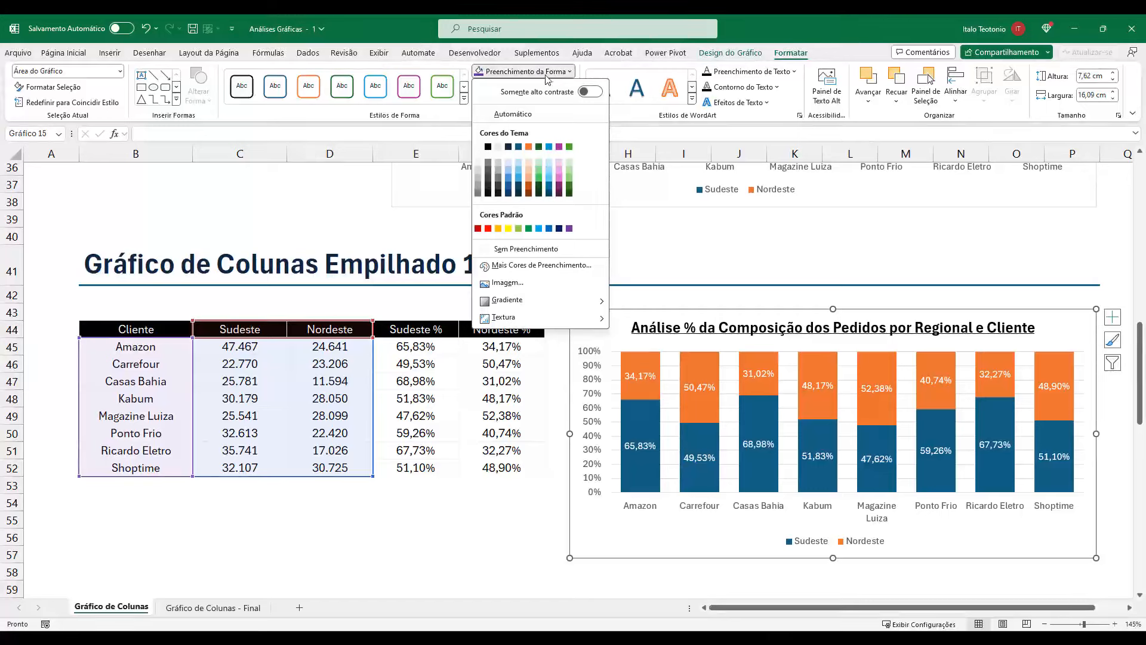
pyautogui.click(487, 148)
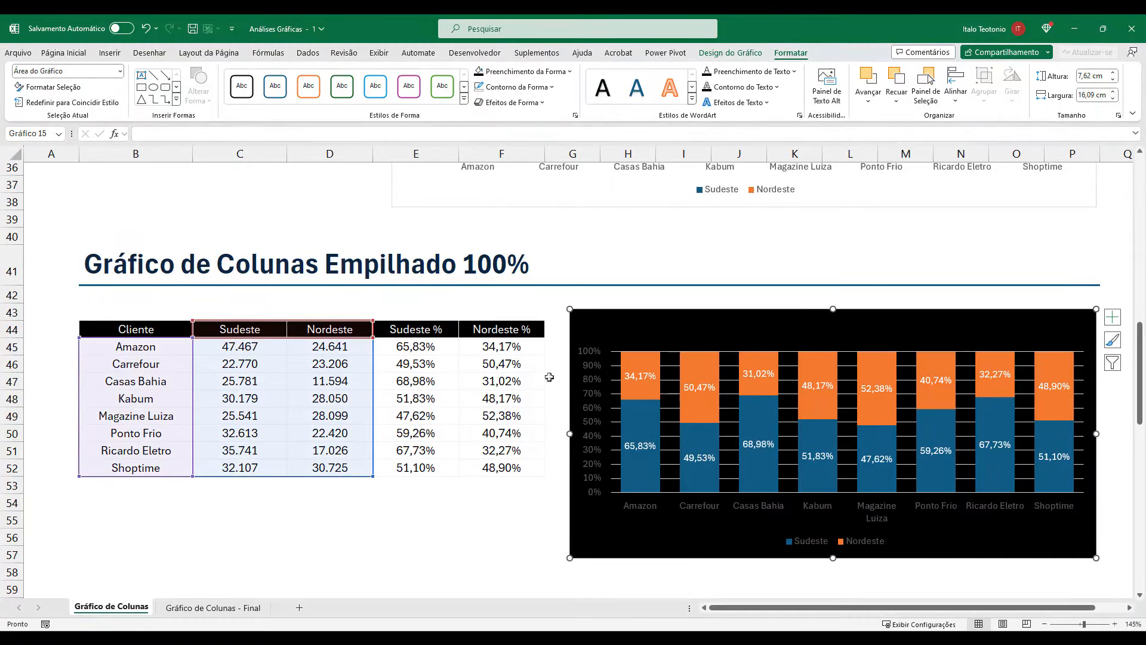
pyautogui.click(512, 549)
pyautogui.hotkey('ctrl', 'z')
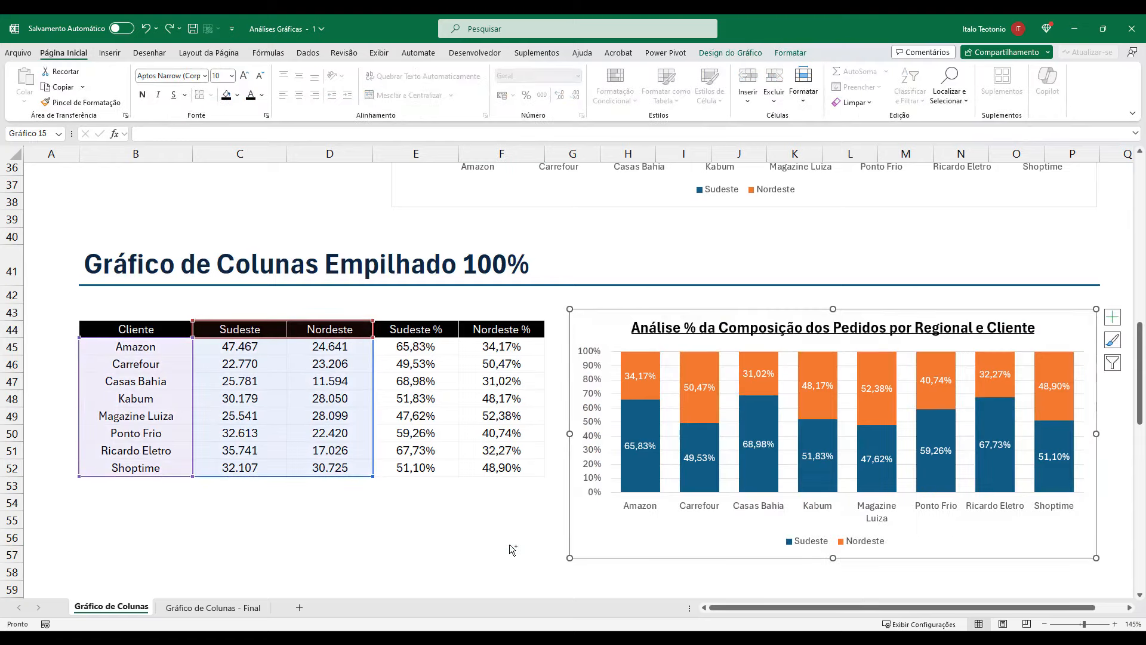
pyautogui.click(493, 540)
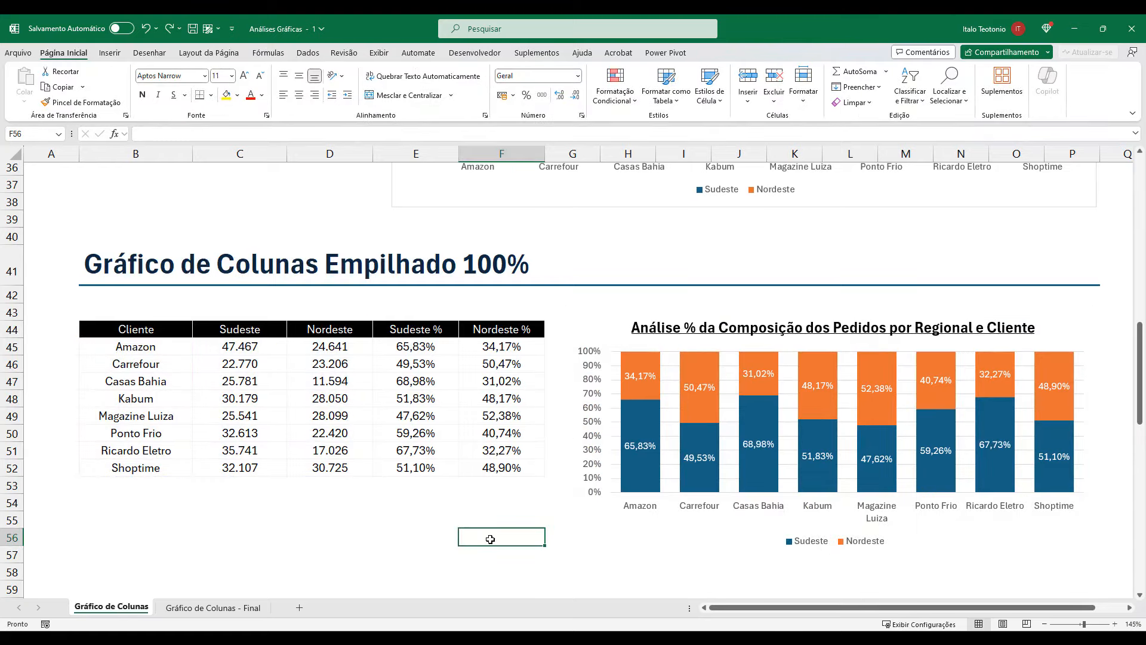
# - Give the 100% stacked chart a centred outer shadow and move the chart up slightly
pyautogui.click(623, 535)
pyautogui.click(791, 53)
pyautogui.click(510, 102)
pyautogui.moveTo(537, 155)
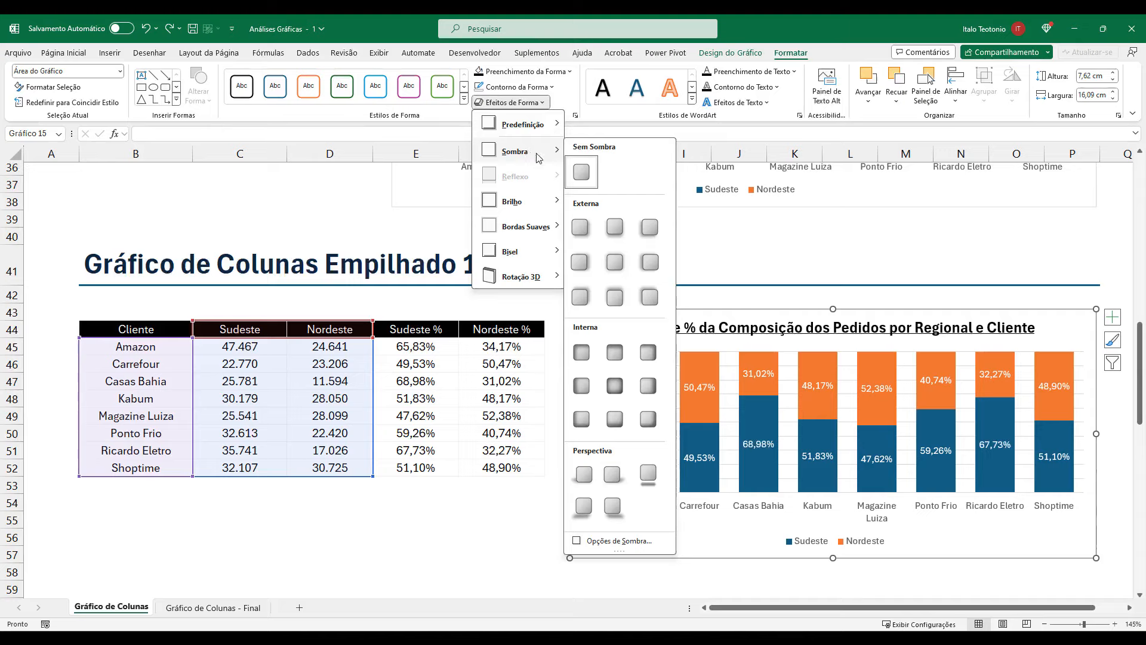
pyautogui.click(614, 261)
pyautogui.click(496, 553)
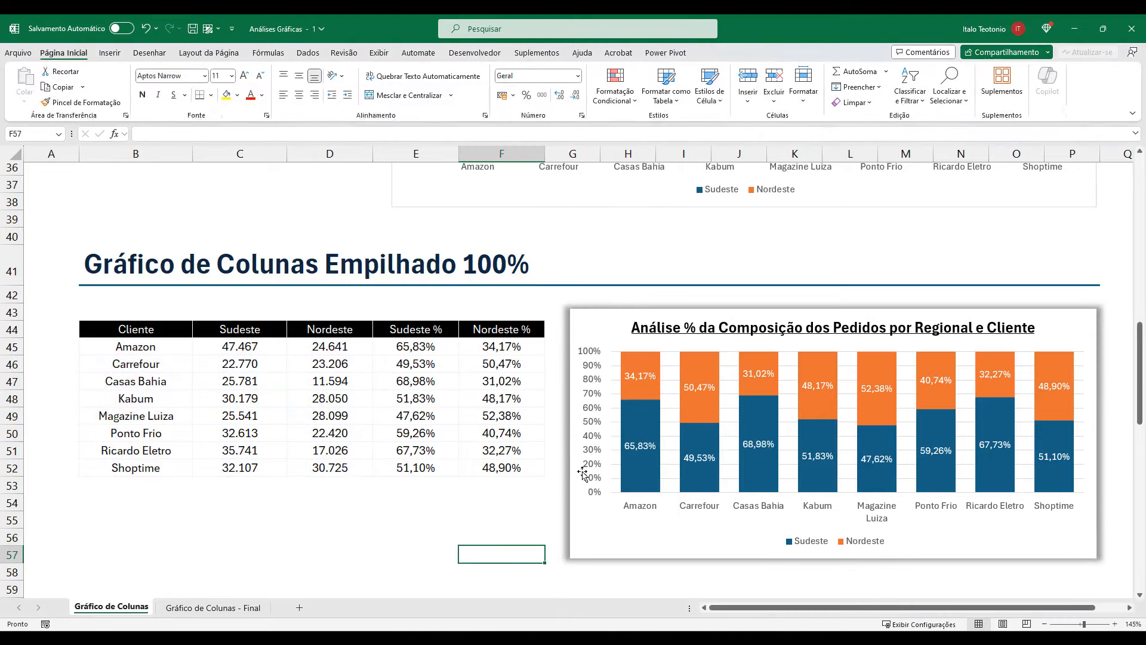
pyautogui.moveTo(643, 311); pyautogui.dragTo(643, 305)
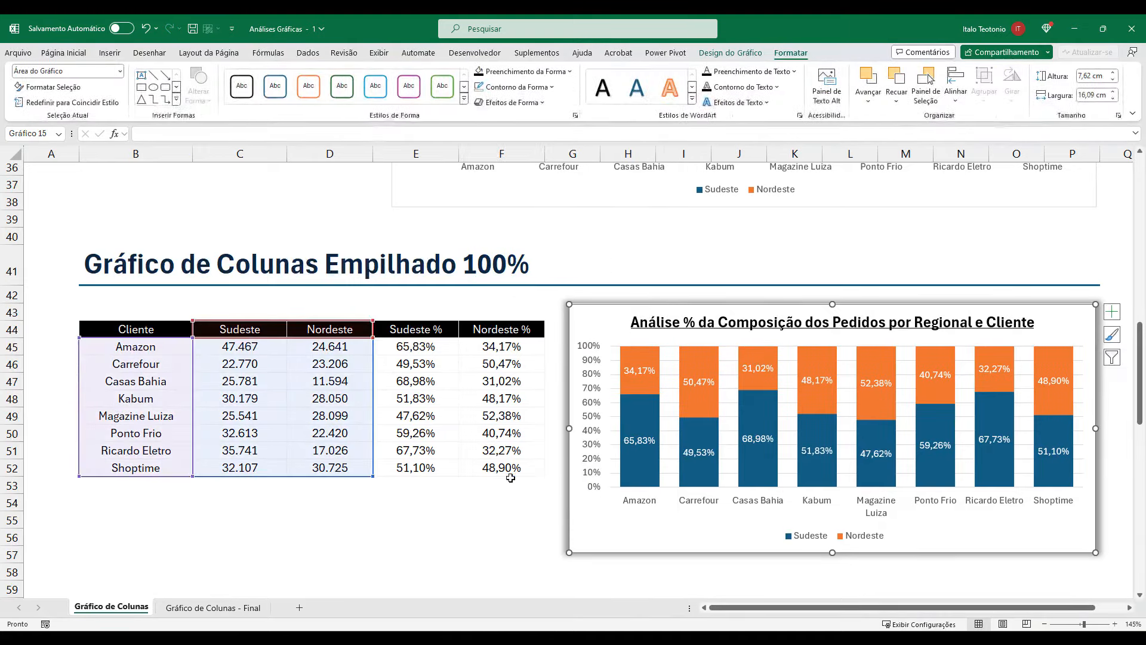
pyautogui.click(502, 509)
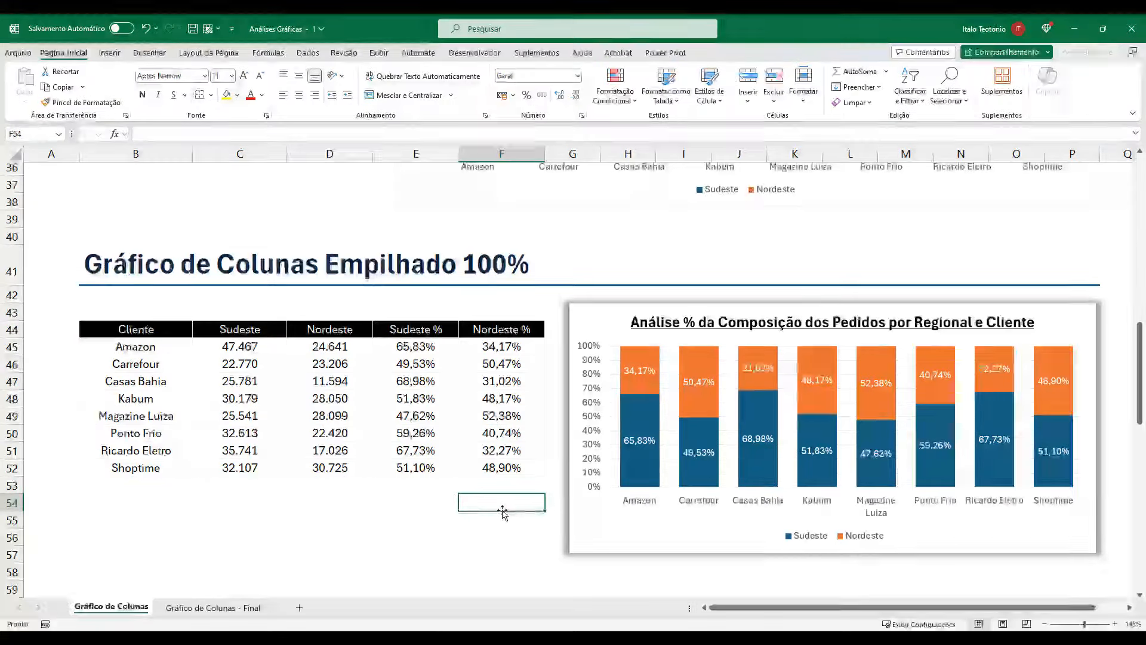